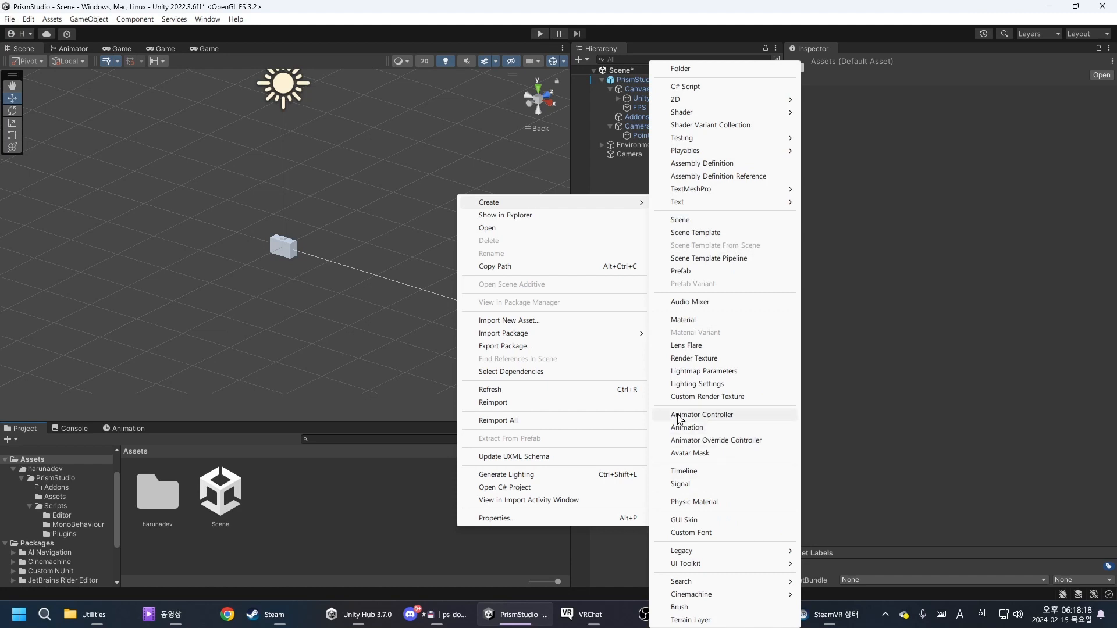
- Switch to VRChat and reset the OSC configuration through the avatar's OSC options
click(905, 498)
click(589, 613)
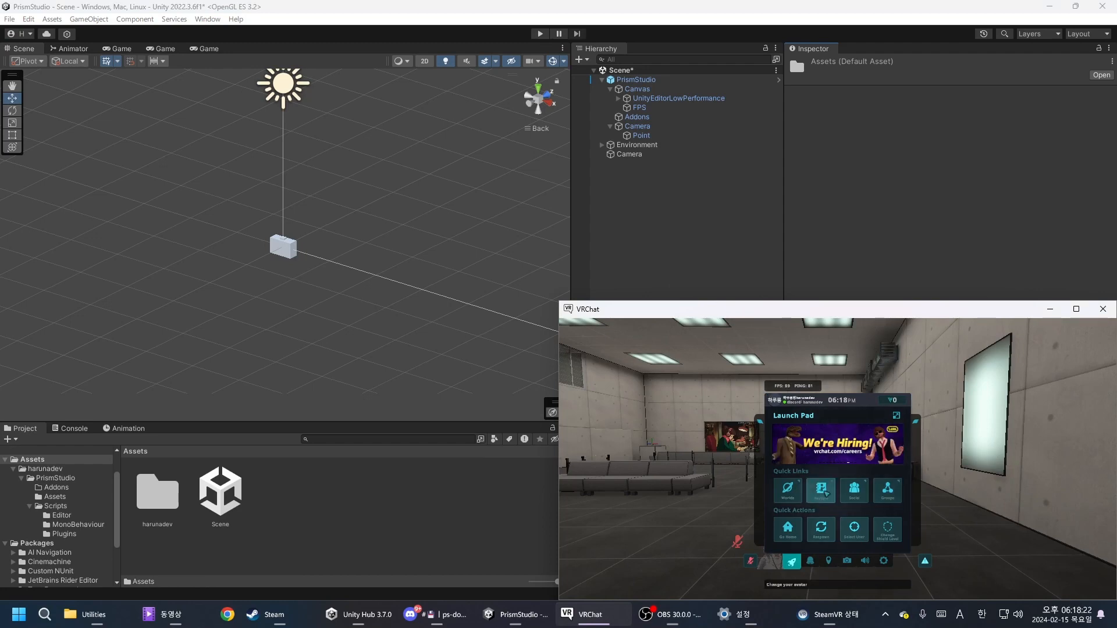
key(Escape)
key(r)
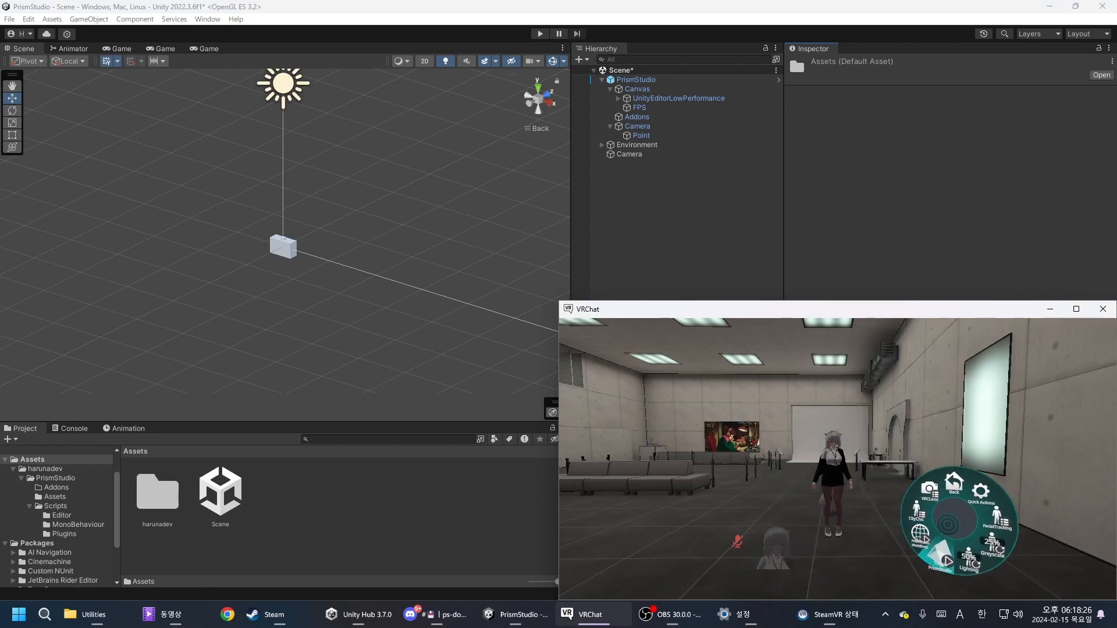
click(954, 502)
click(954, 502)
click(948, 531)
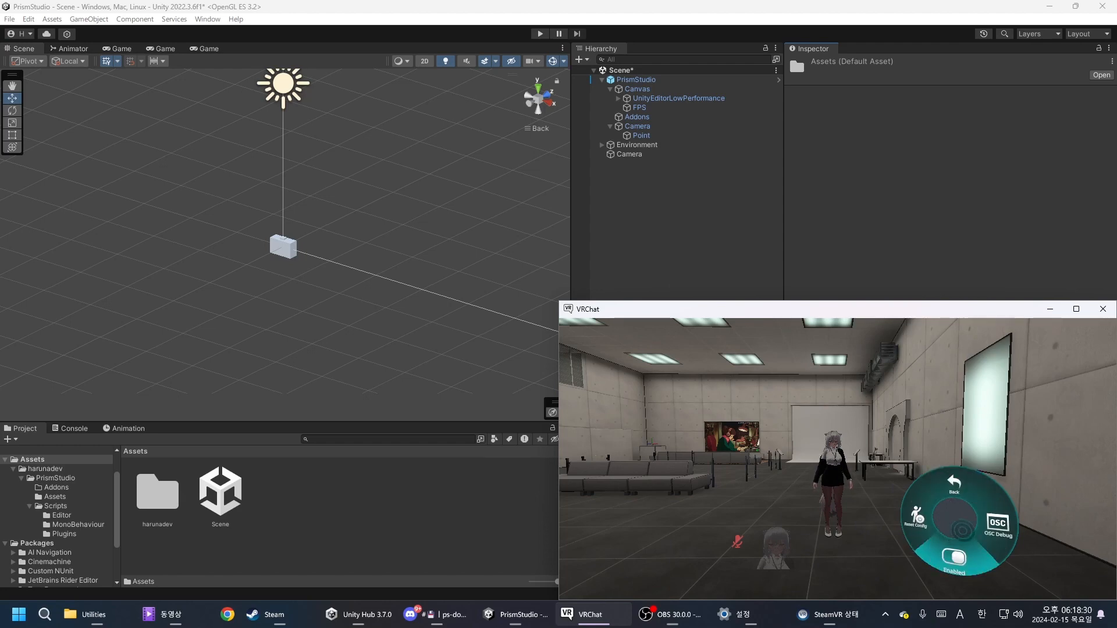
click(938, 514)
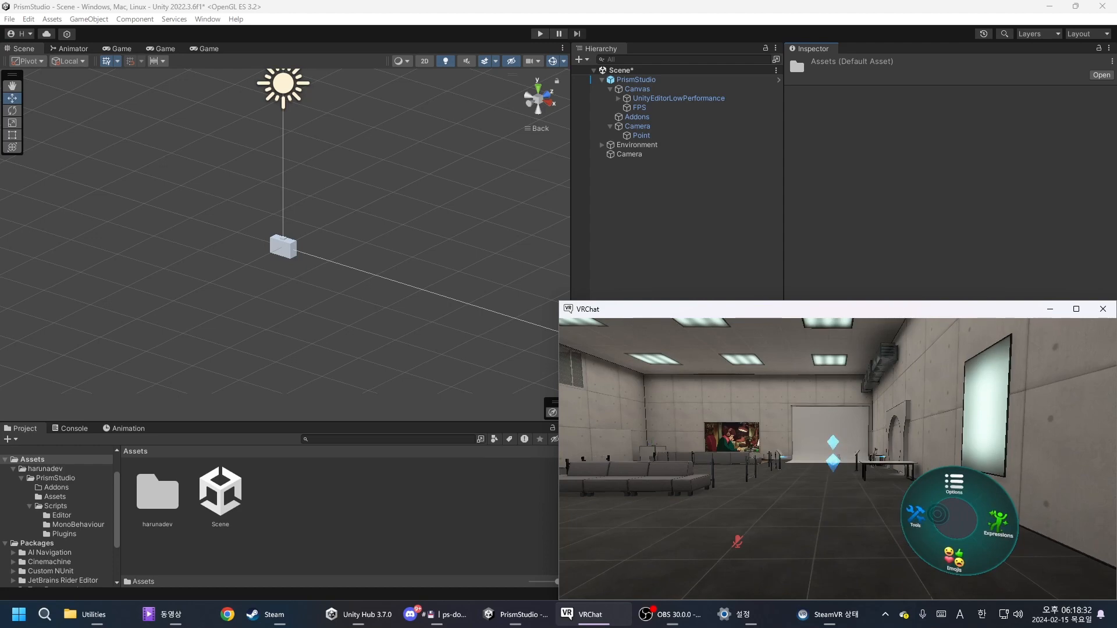
- Reset the avatar through its quick actions and respawn it in the world
click(974, 516)
click(965, 506)
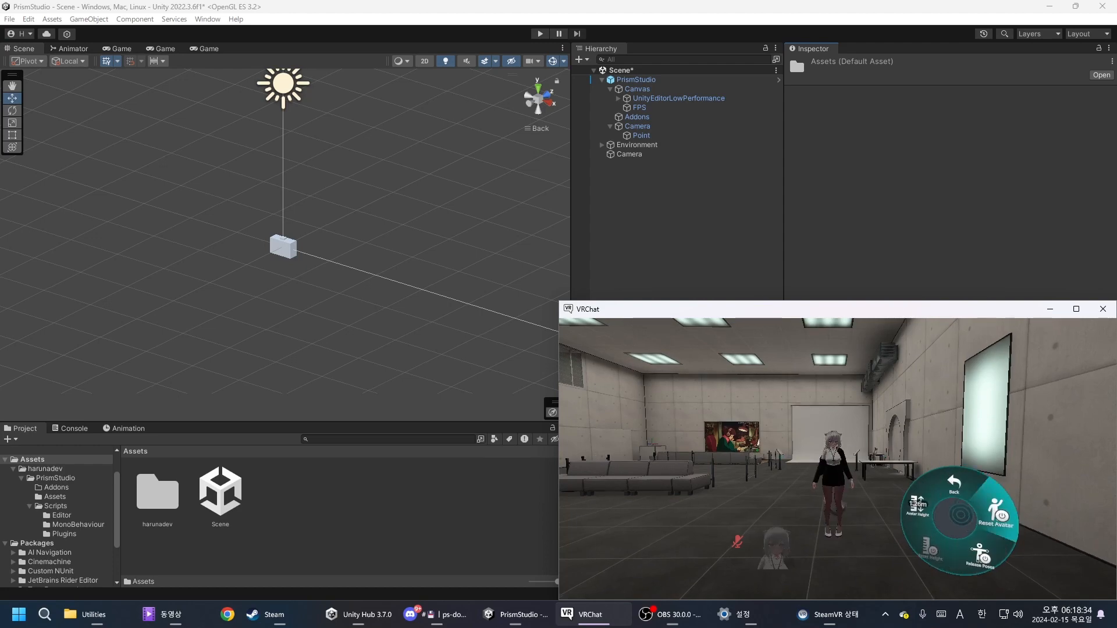
click(970, 516)
click(970, 517)
key(Escape)
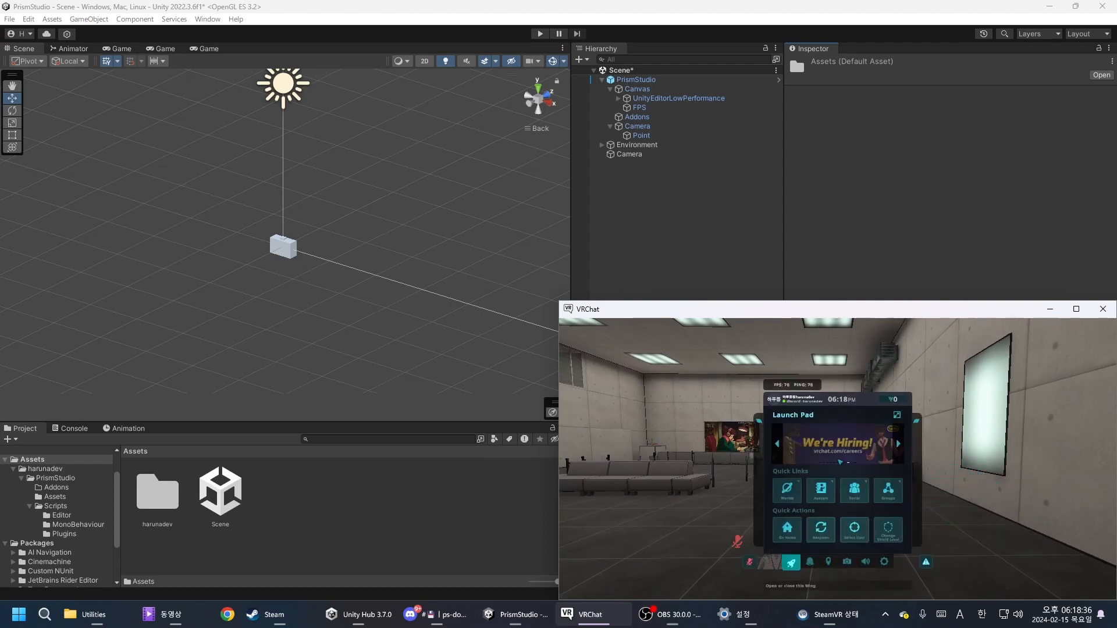
click(821, 529)
key(r)
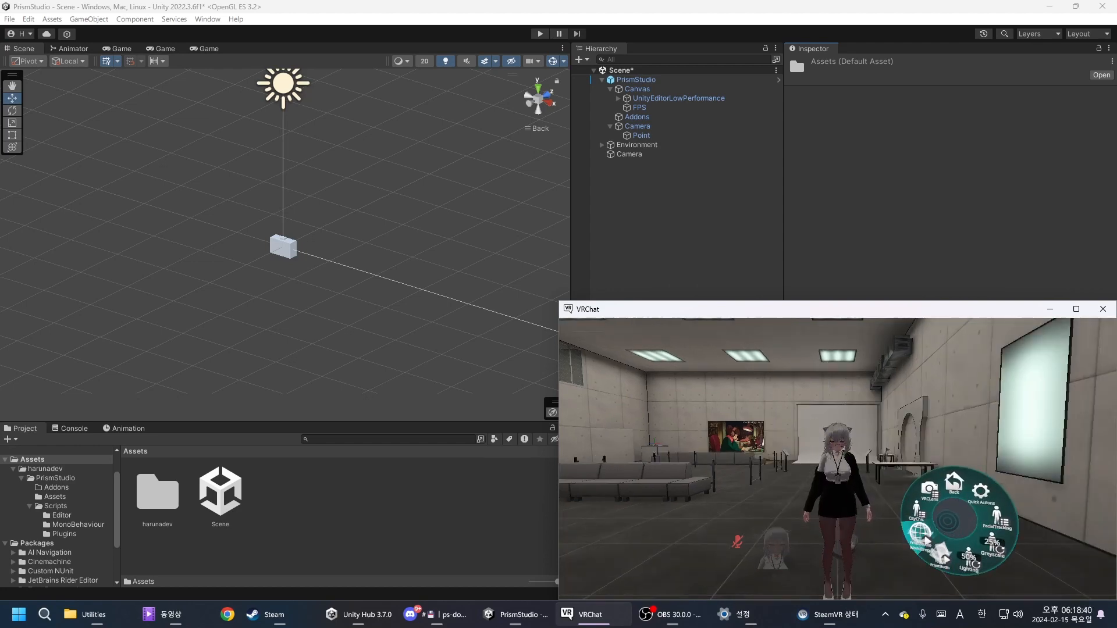
click(922, 535)
key(r)
- Return to Unity and connect the PrismStudio object's Studio System to IP 127.0.0.1, port 9000
key(alt+Tab)
click(724, 299)
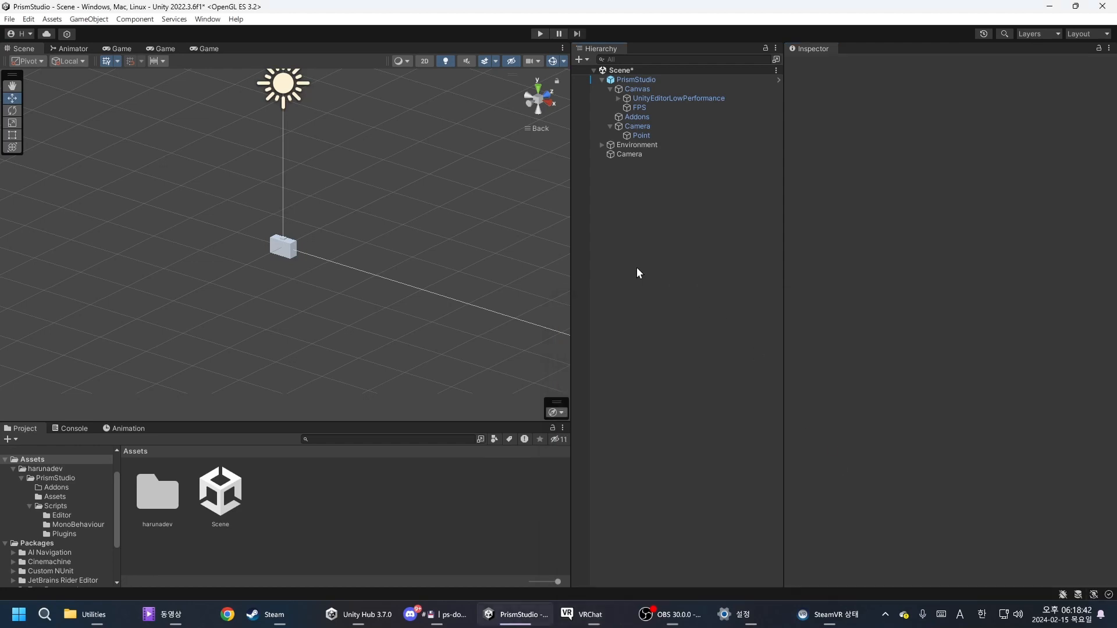
click(651, 78)
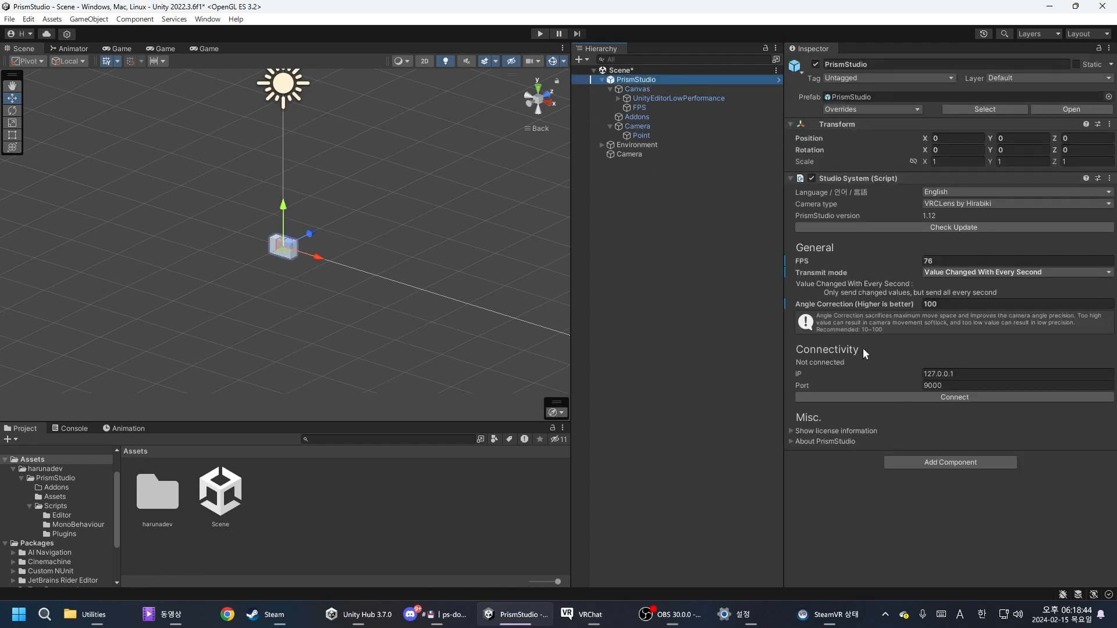
click(725, 453)
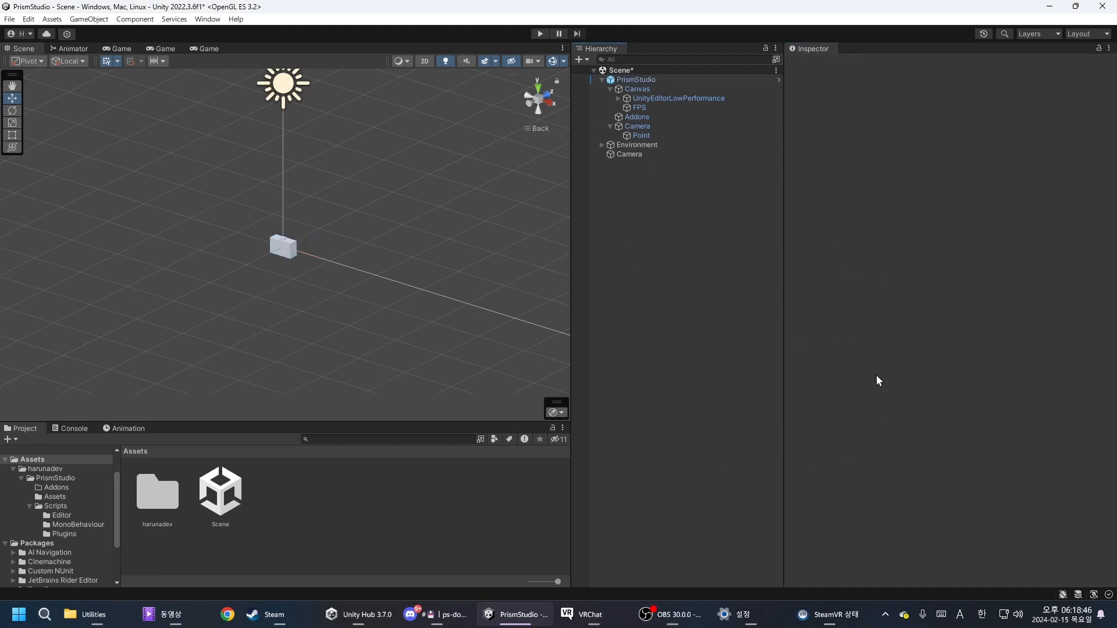
click(654, 80)
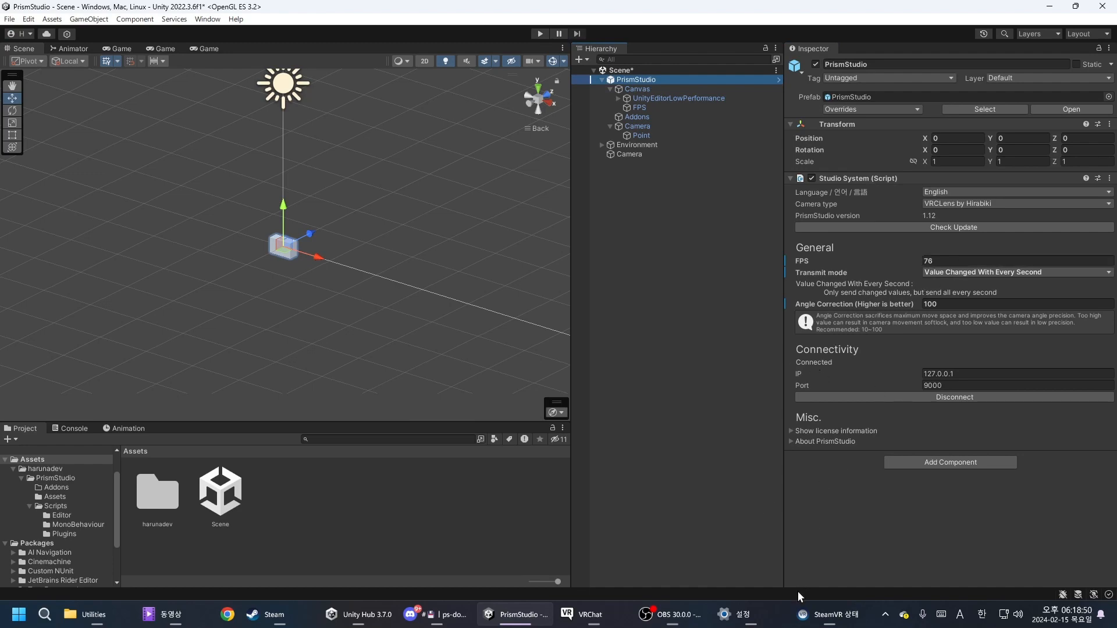
- Check VRChat's frame rate and set the PrismStudio object's FPS to 120 in Unity
click(584, 614)
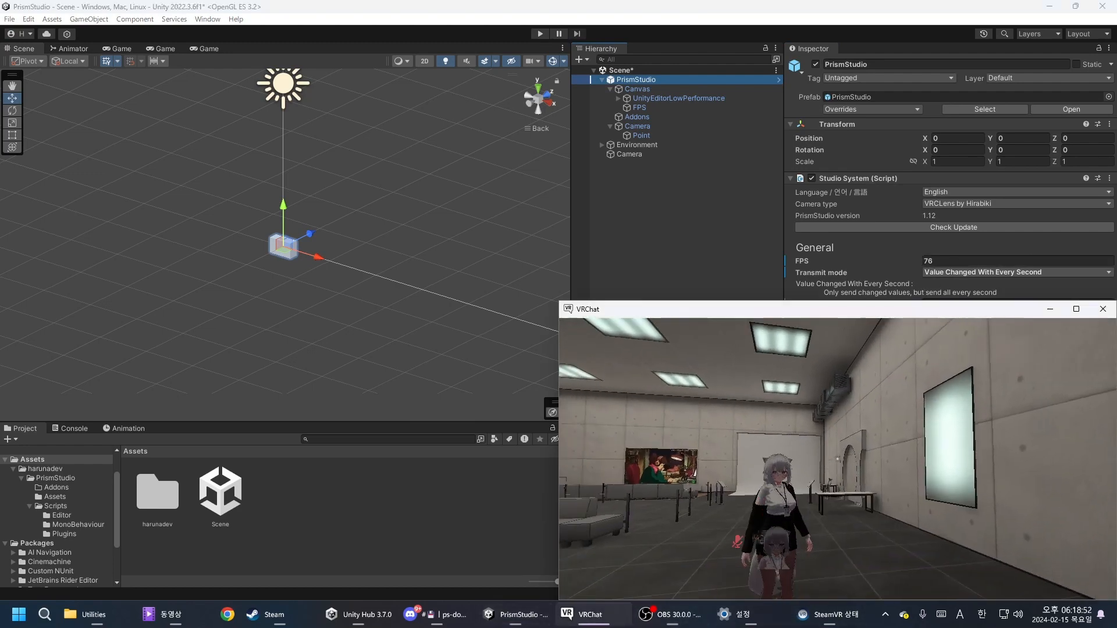
key(Escape)
click(676, 227)
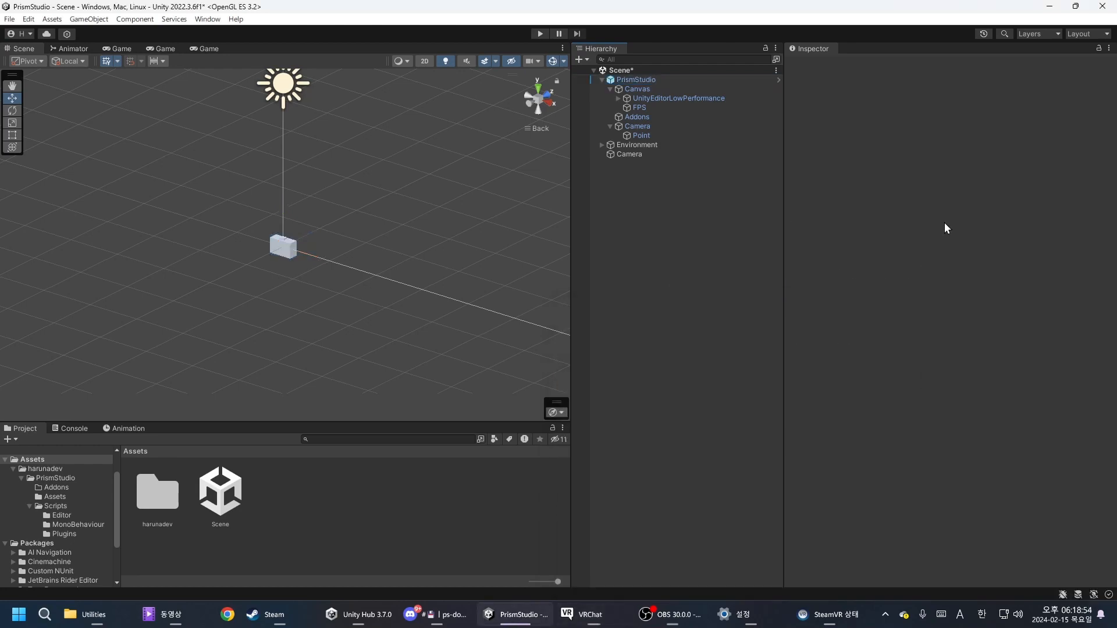
click(634, 80)
click(943, 262)
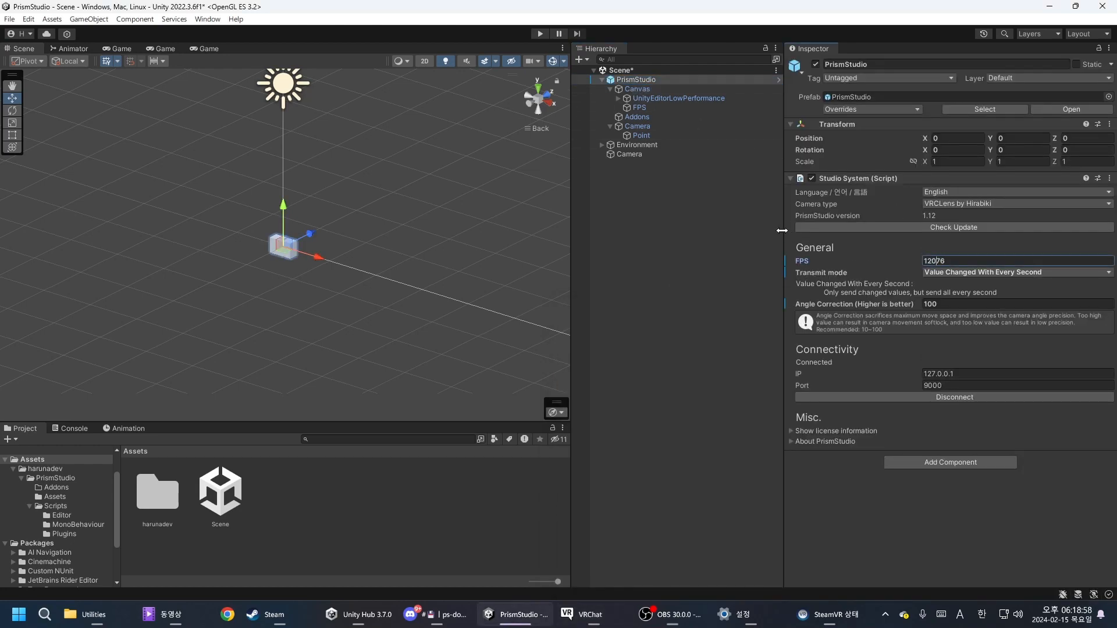
click(1017, 274)
click(961, 310)
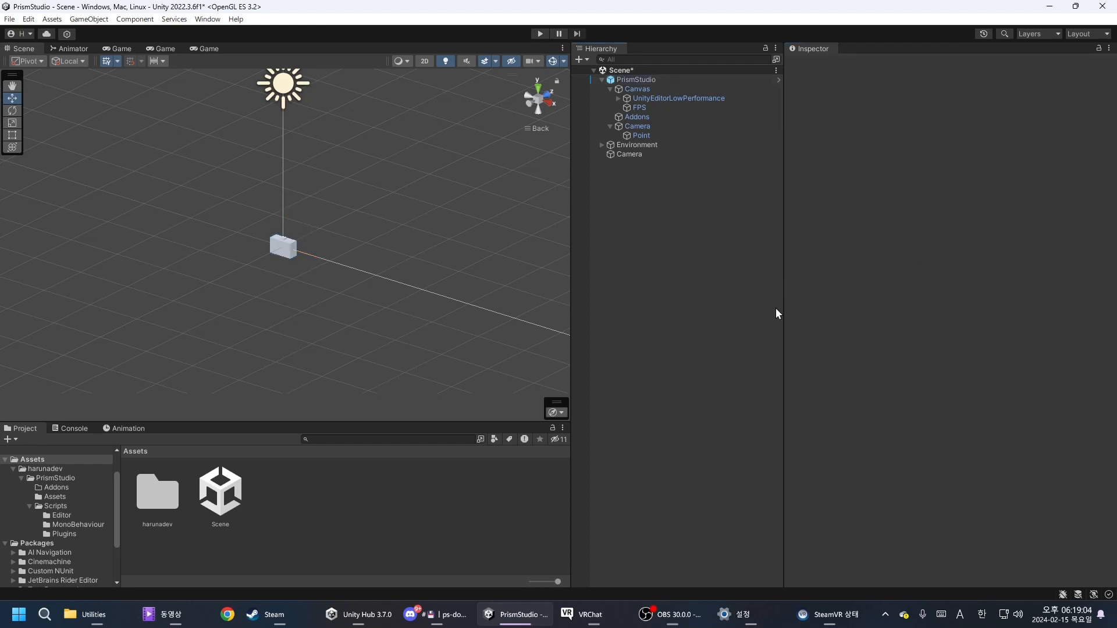
click(691, 79)
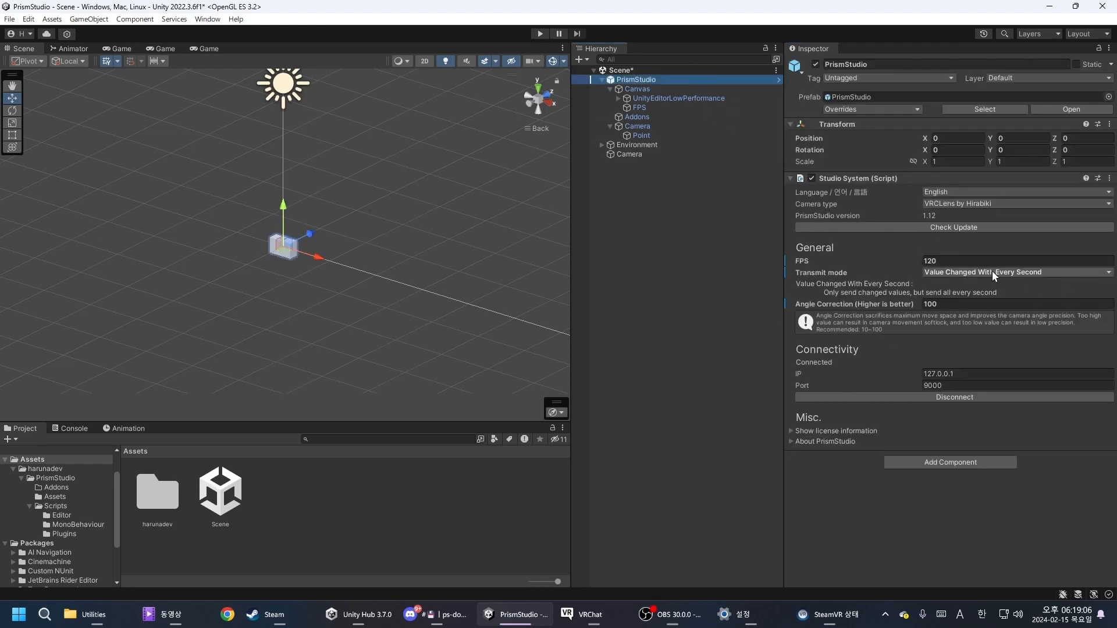
click(633, 167)
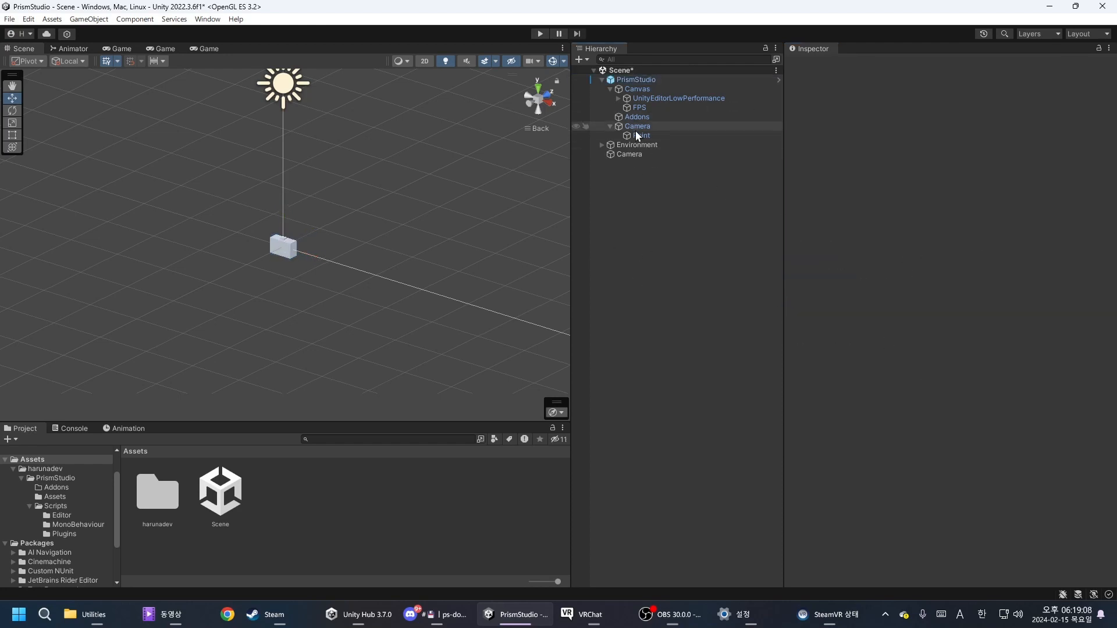
- Create an animation clip named "camera animation" in the Assets folder
right_click(331, 541)
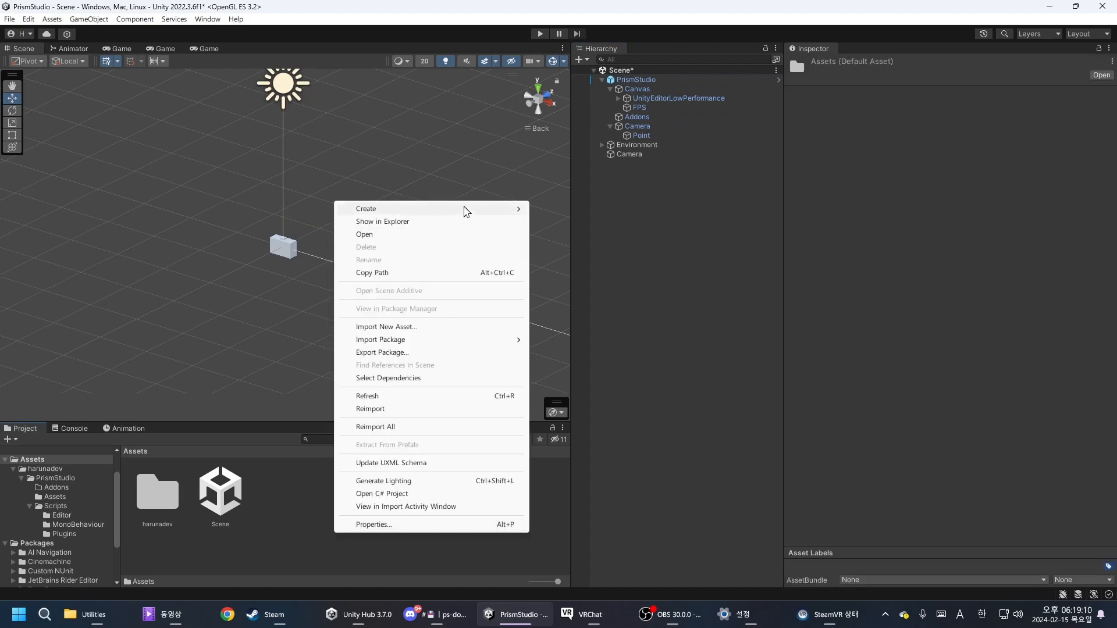
mouse_move(464, 209)
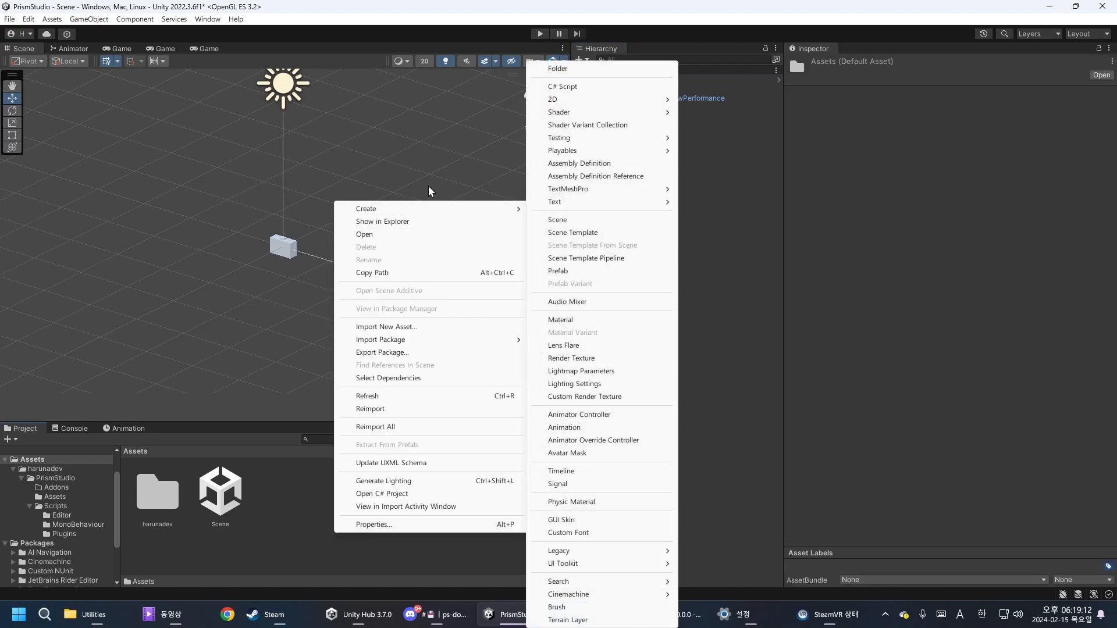
right_click(280, 500)
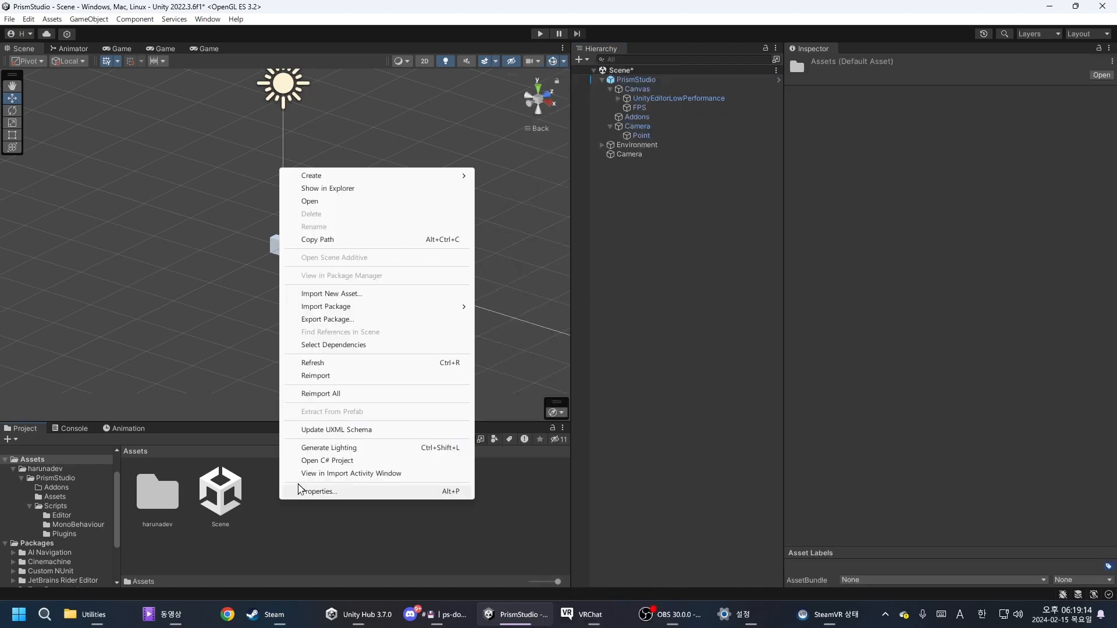
mouse_move(384, 177)
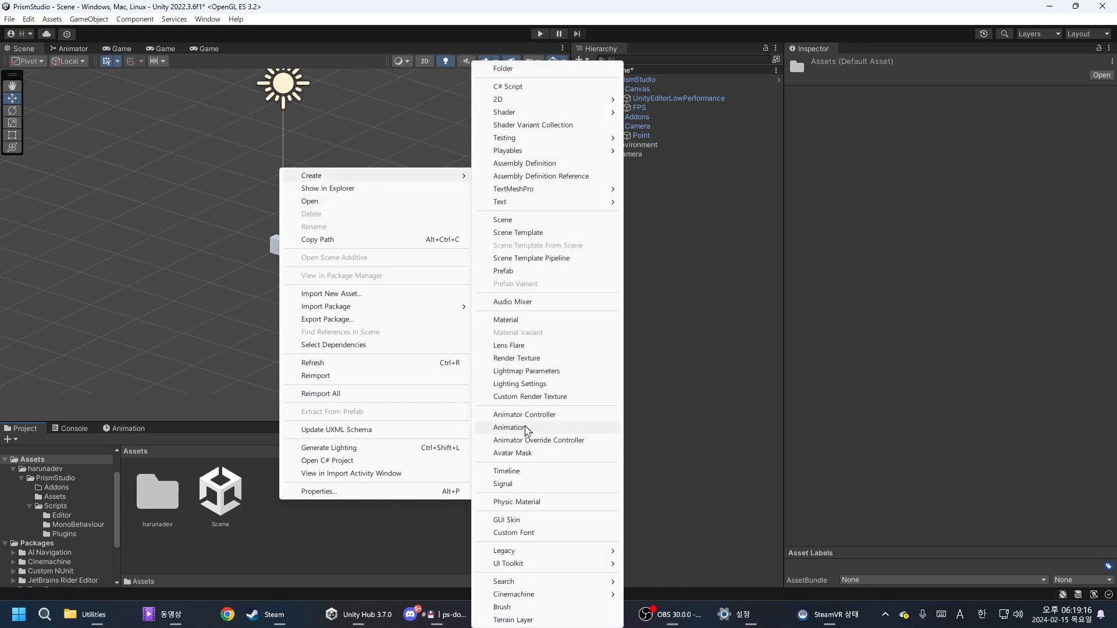
click(511, 427)
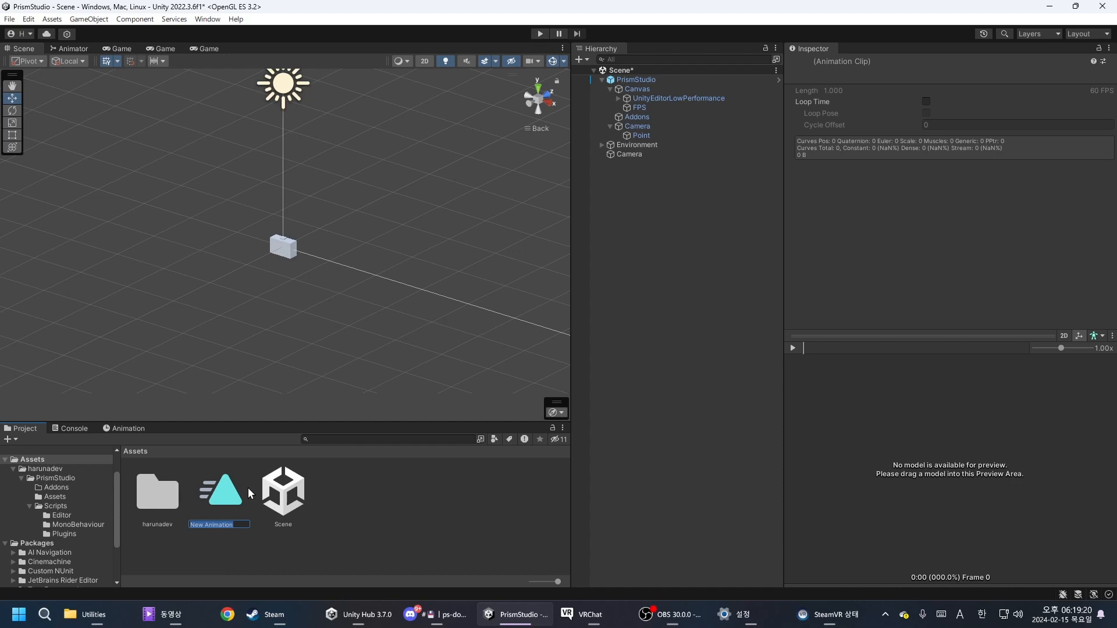
text(camera animation)
key(Return)
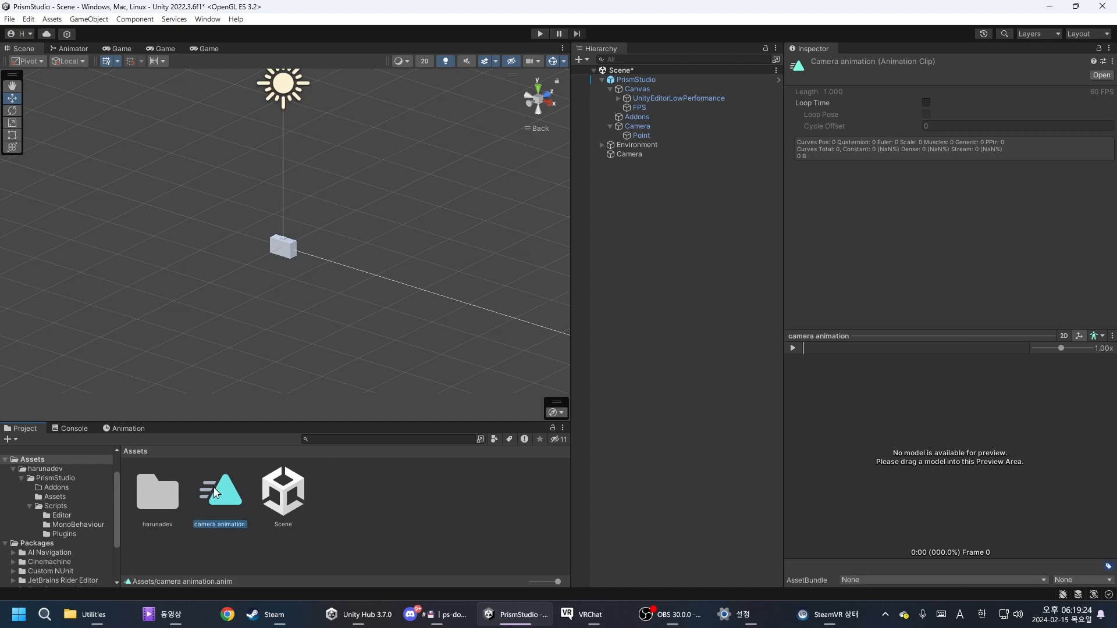
- Assign the camera animation clip to the Camera object under PrismStudio and inspect its Animator component
drag(221, 502, 160, 530)
drag(244, 470, 646, 125)
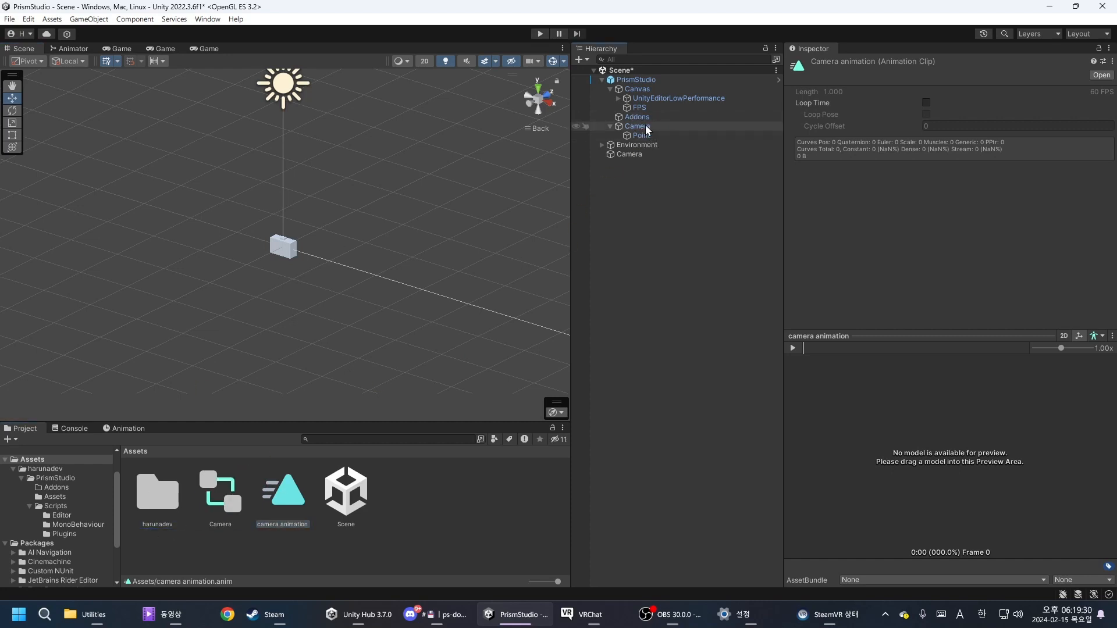
click(235, 560)
click(225, 494)
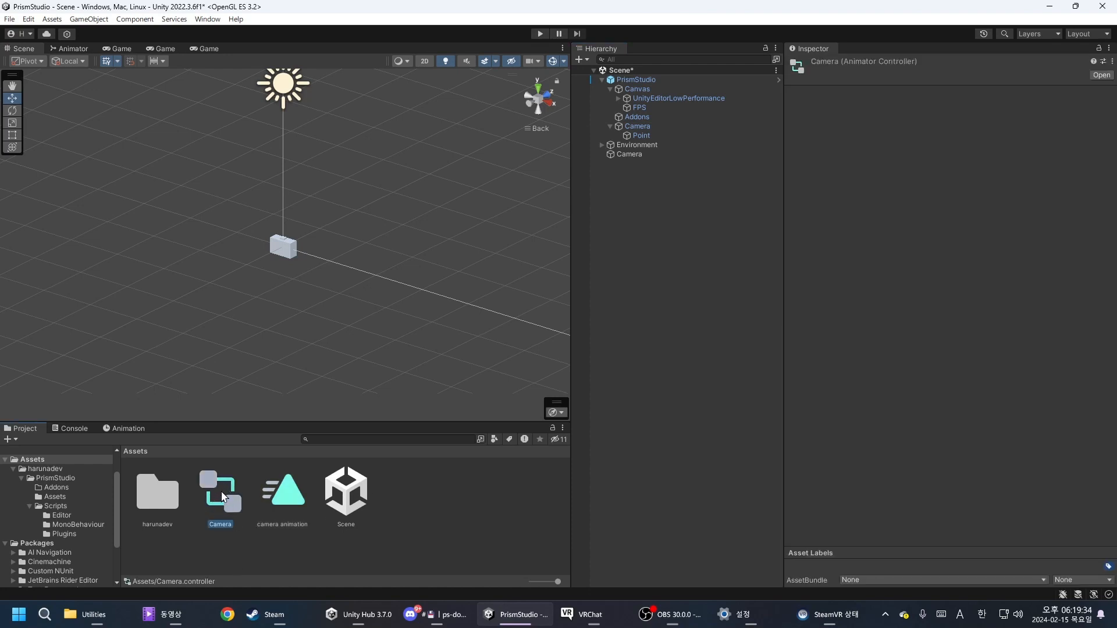
click(706, 127)
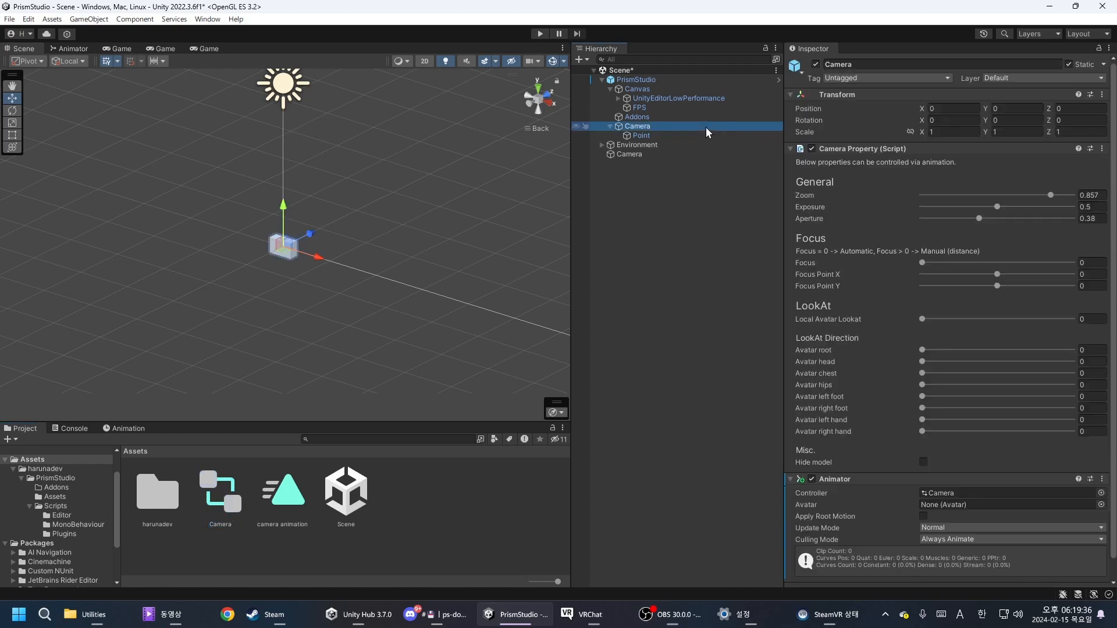
scroll(944, 357, down, 1)
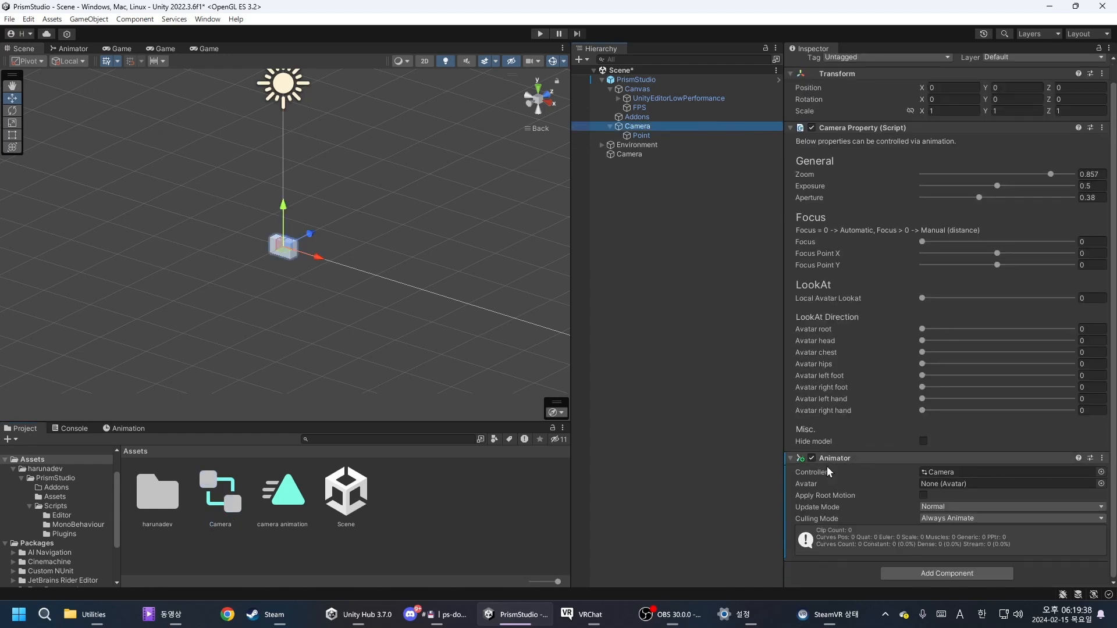
click(643, 480)
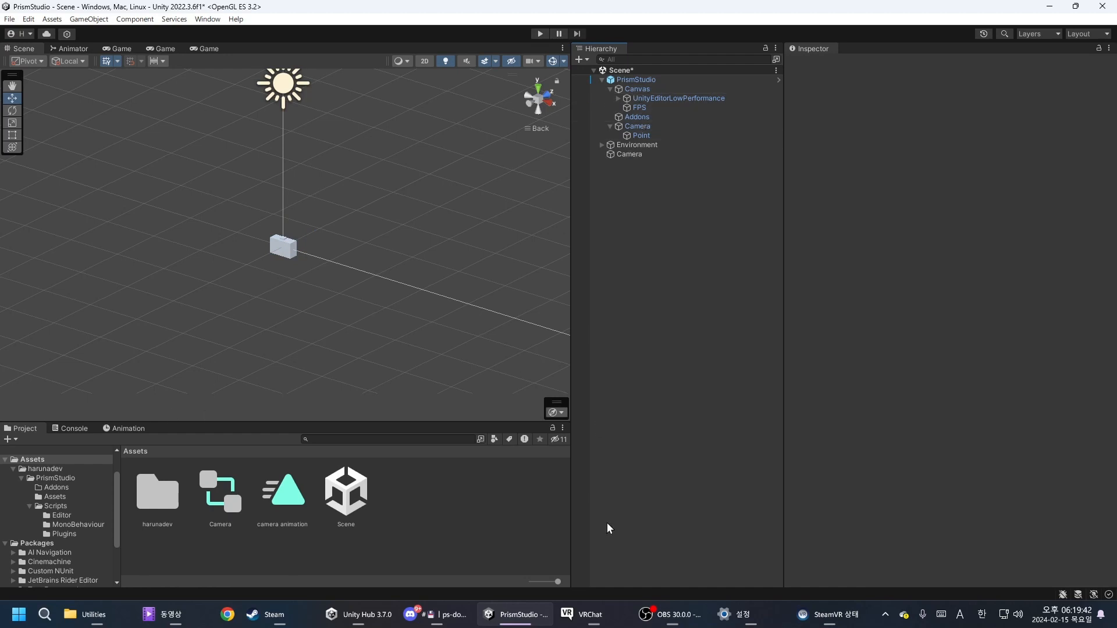
- Arrange the windows side by side, with Unity filling one half of the screen and VRChat the upper quarter opposite
click(587, 613)
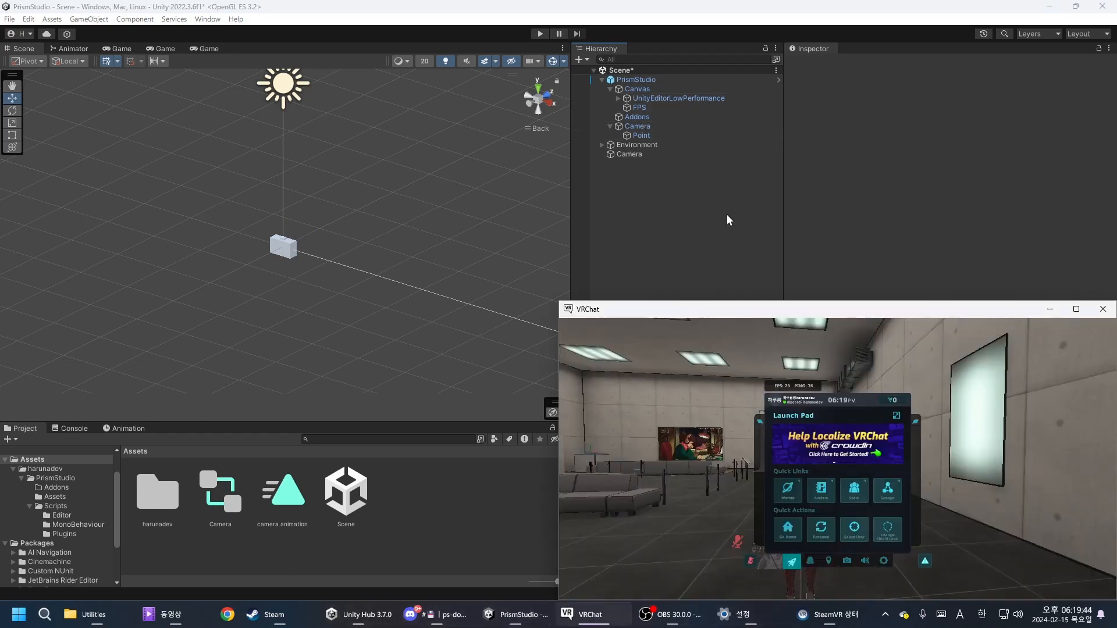
drag(724, 312, 1114, 209)
click(191, 114)
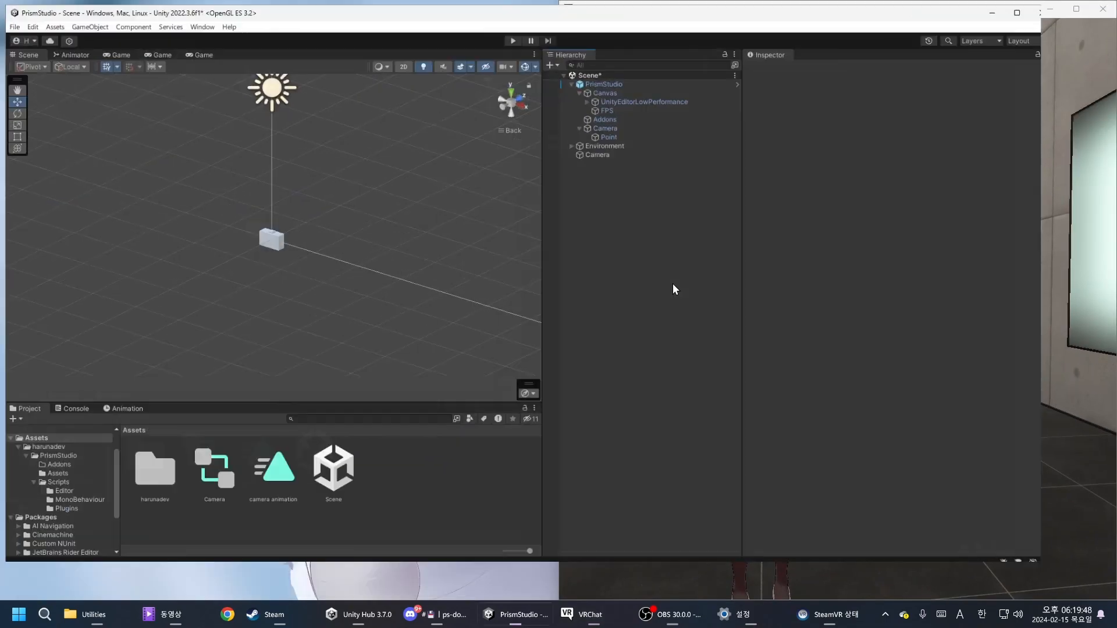
drag(865, 14, 5, 209)
key(Escape)
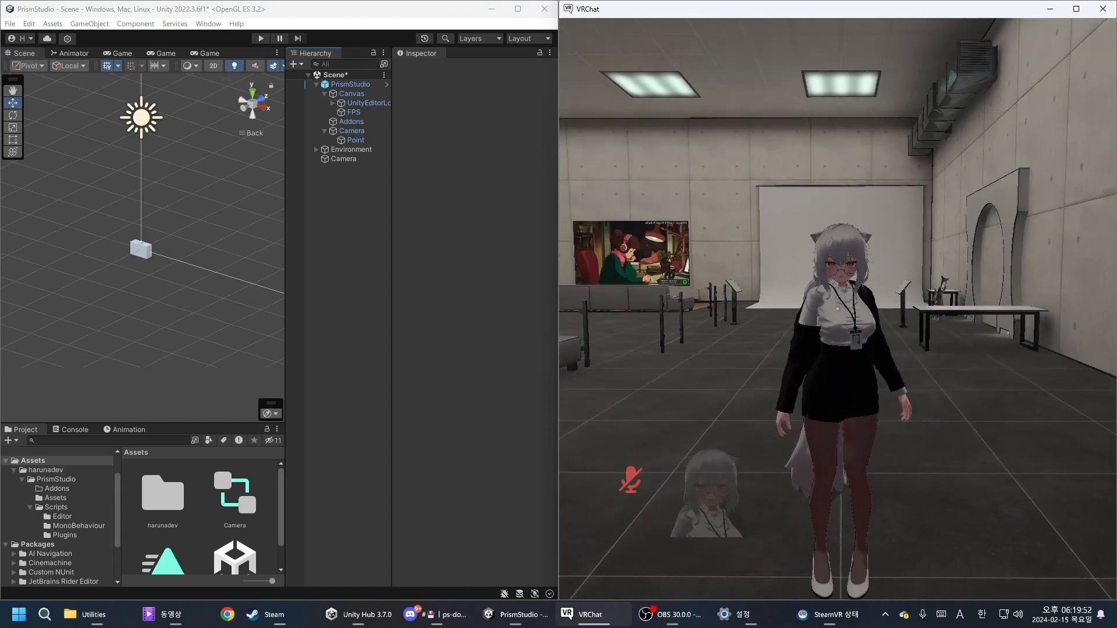
key(r)
key(Escape)
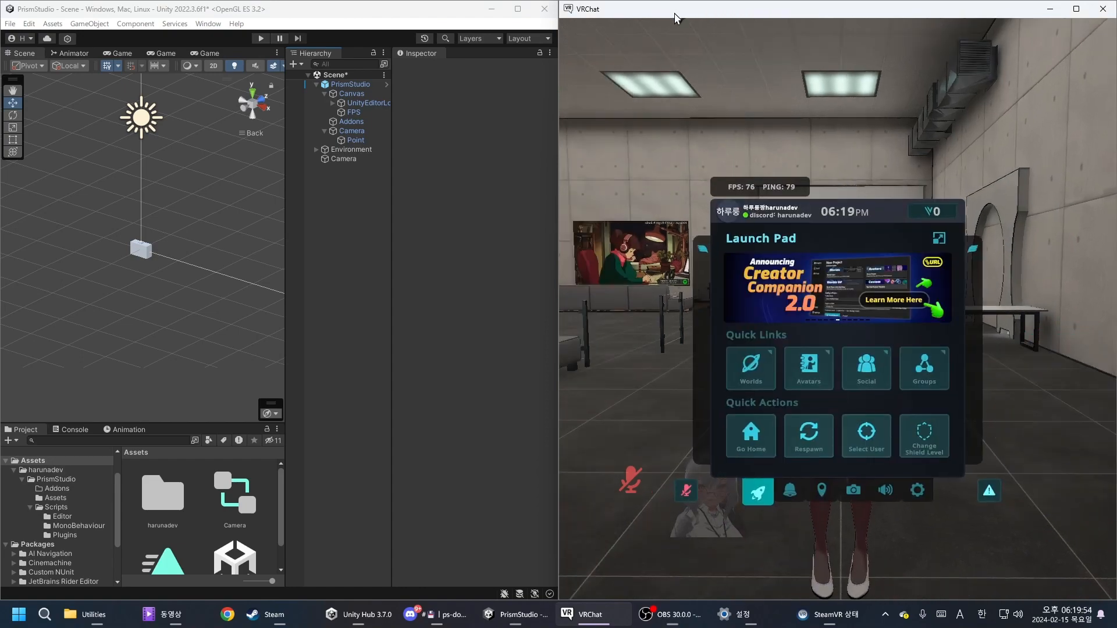
drag(673, 13, 1084, 4)
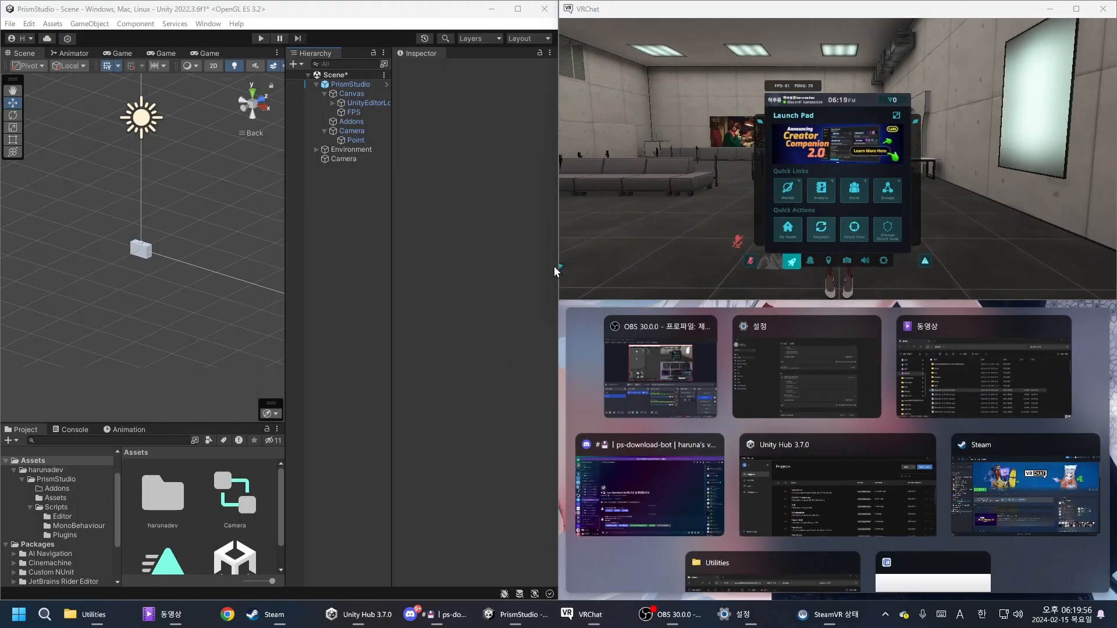
click(425, 291)
- Enable the VRCLens camera from the avatar's expressions in VRChat
click(761, 225)
key(Escape)
key(r)
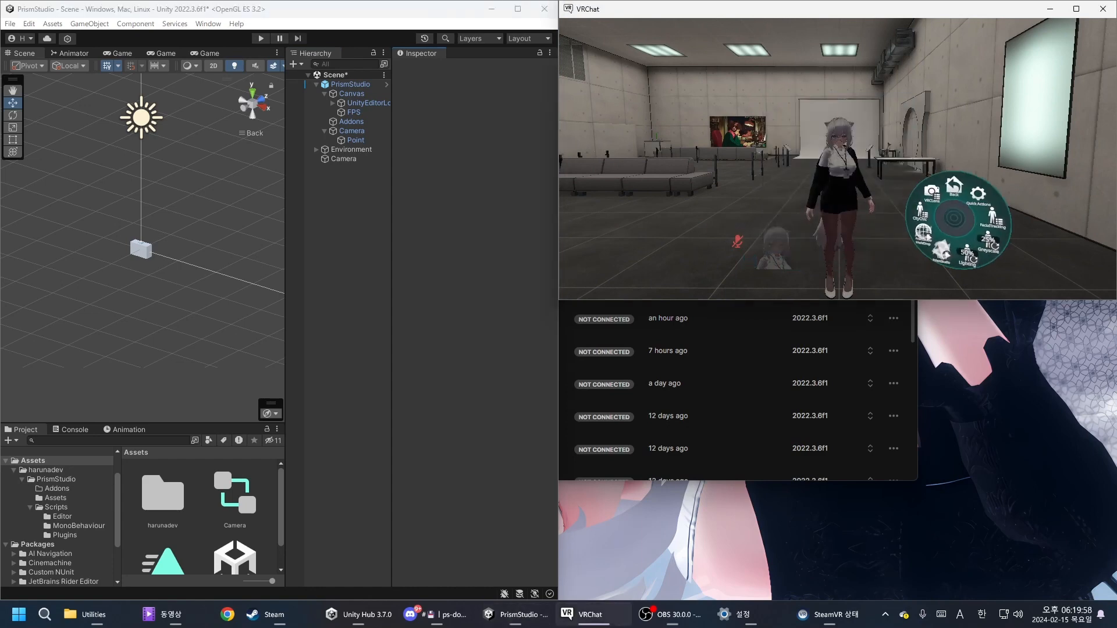
click(943, 205)
click(974, 200)
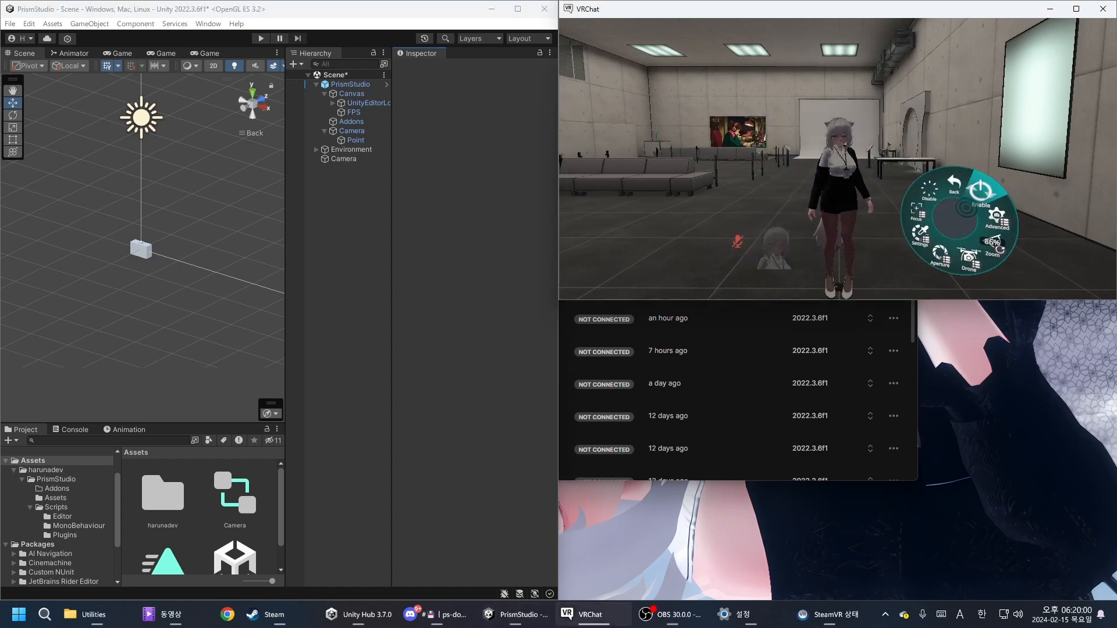
- View the VRCLens settings submenu in the VRChat expressions menu and close the menu
key(r)
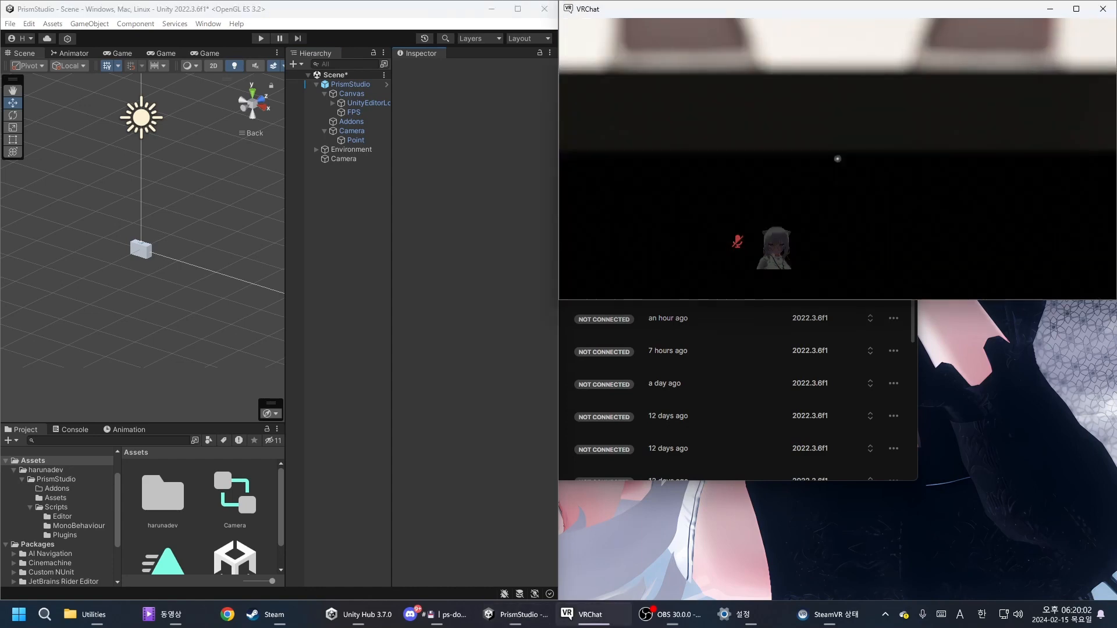
key(r)
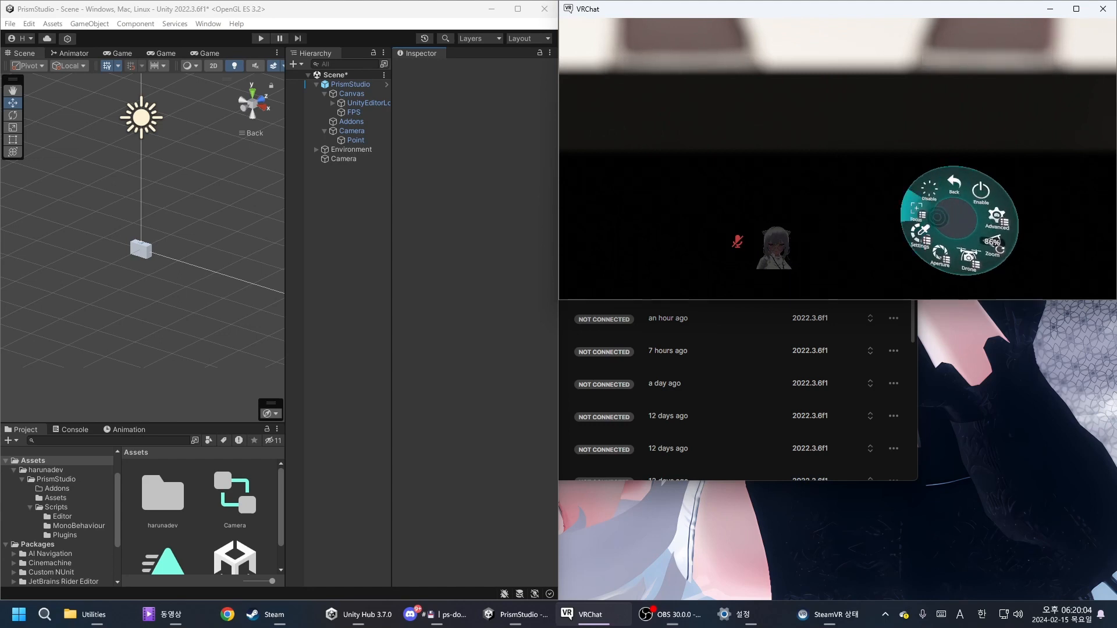
click(937, 217)
click(954, 200)
click(939, 226)
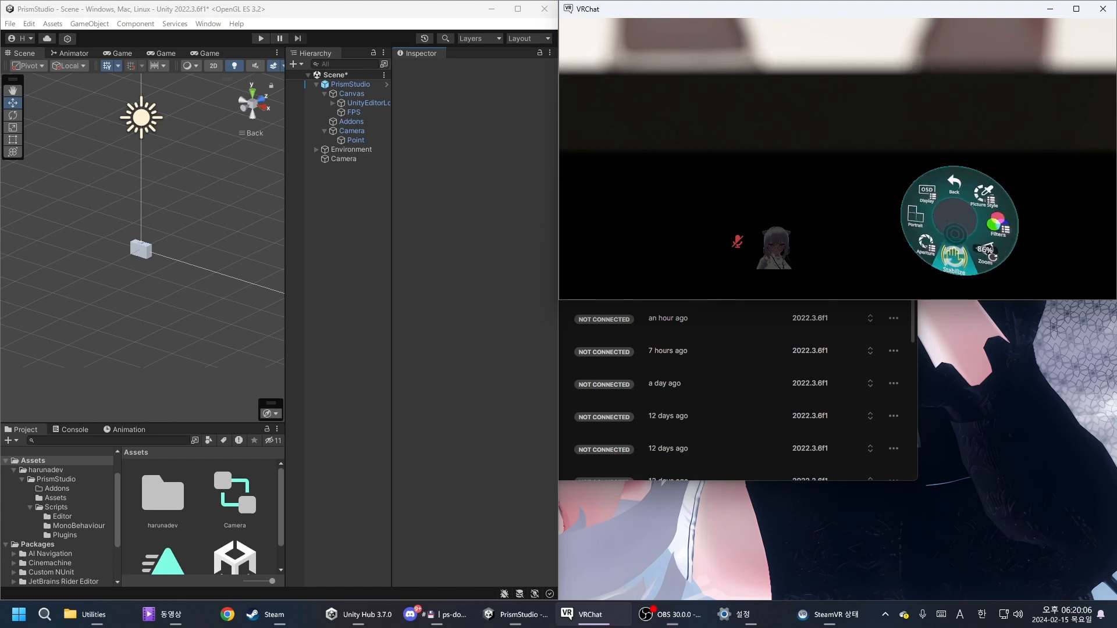
key(r)
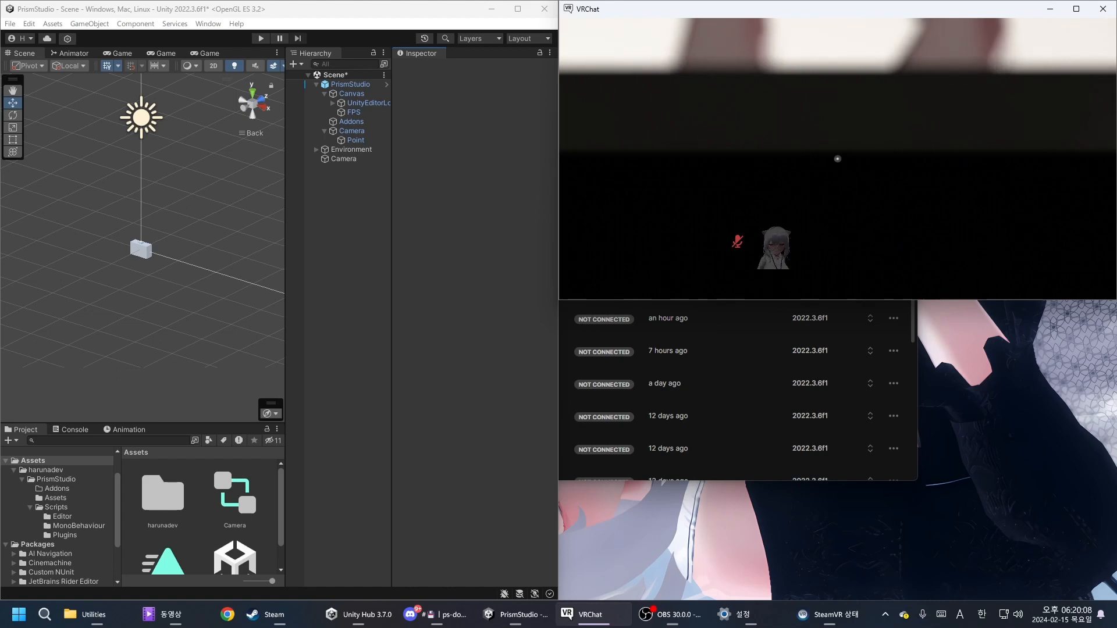
- Switch to Unity and set the Zoom of the Camera under PrismStudio to 0
key(alt+Tab)
click(344, 132)
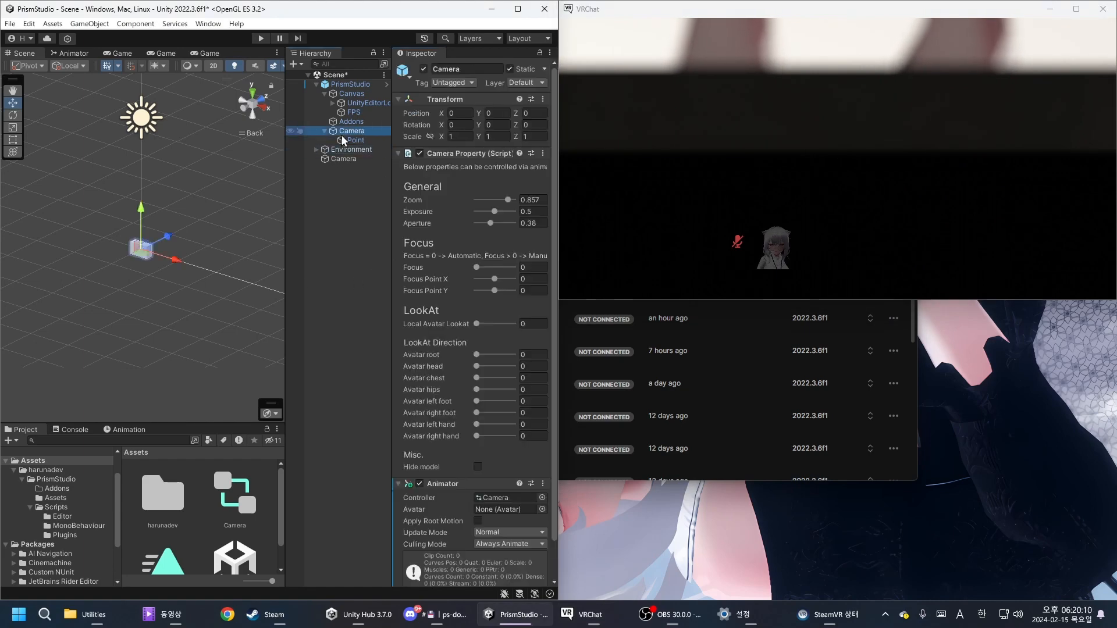
drag(504, 200, 504, 224)
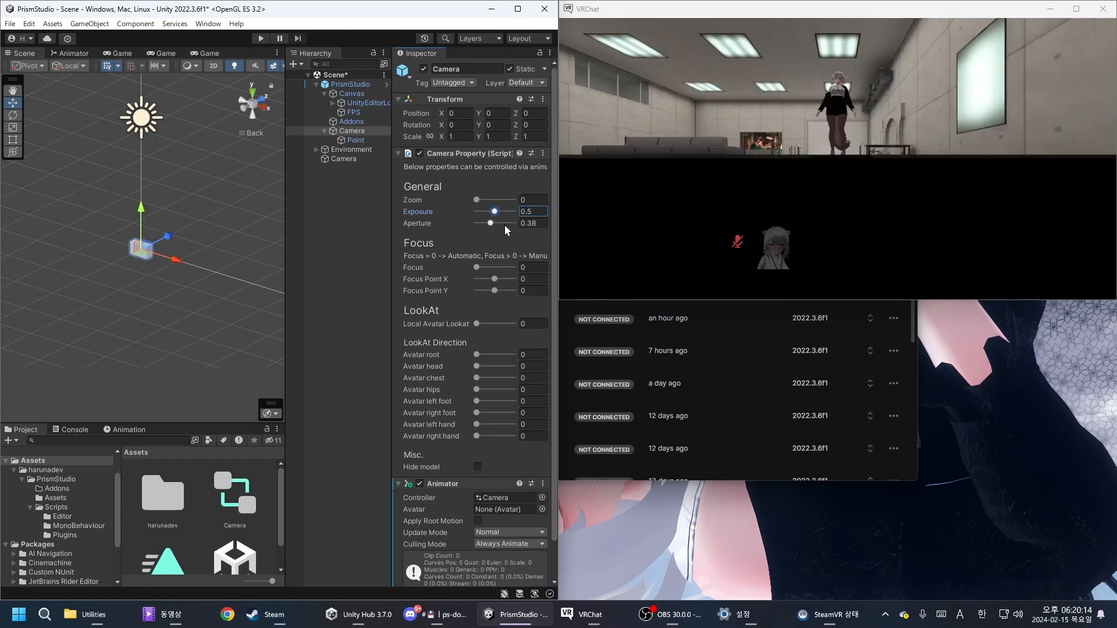
click(321, 322)
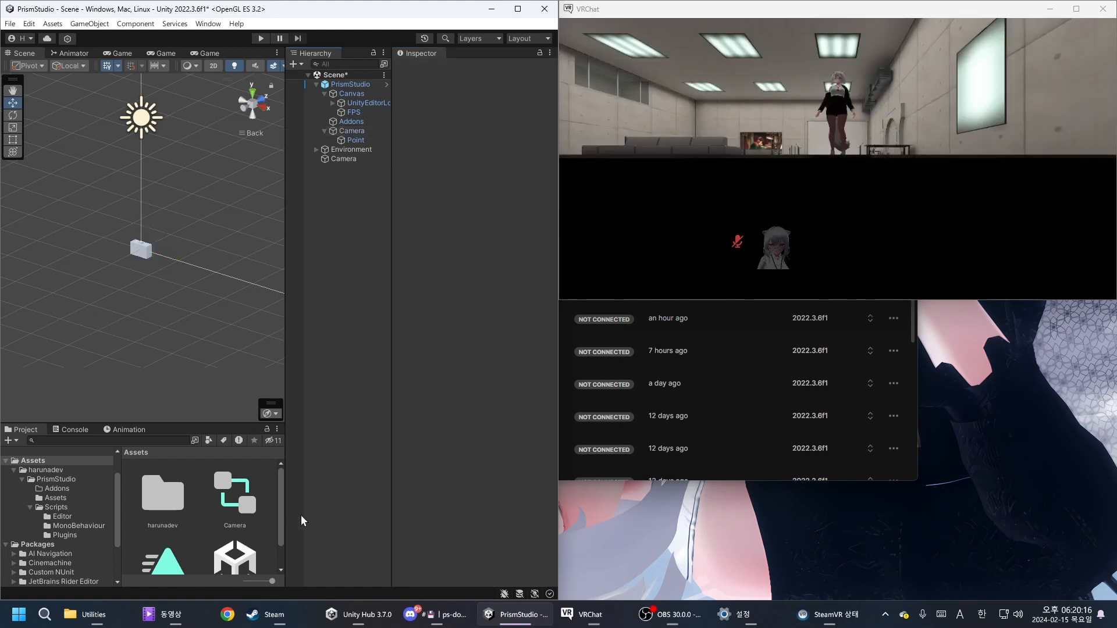
- Dock the Animation window in its own full-width area beneath the other windows and make it taller
click(127, 430)
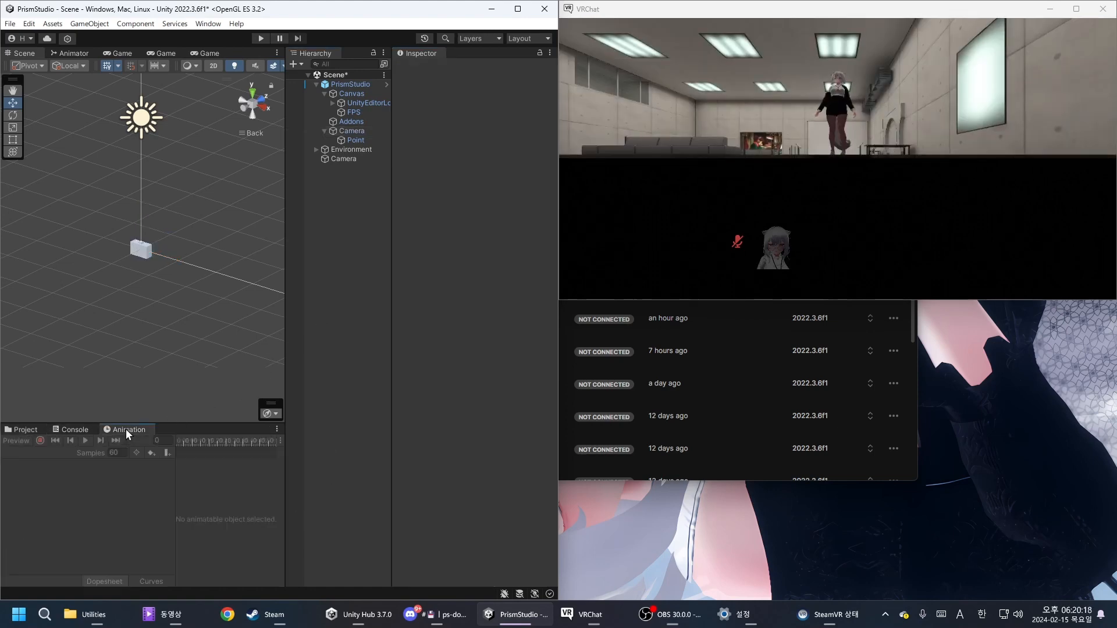
drag(130, 431, 261, 431)
drag(26, 417, 279, 588)
drag(271, 470, 274, 397)
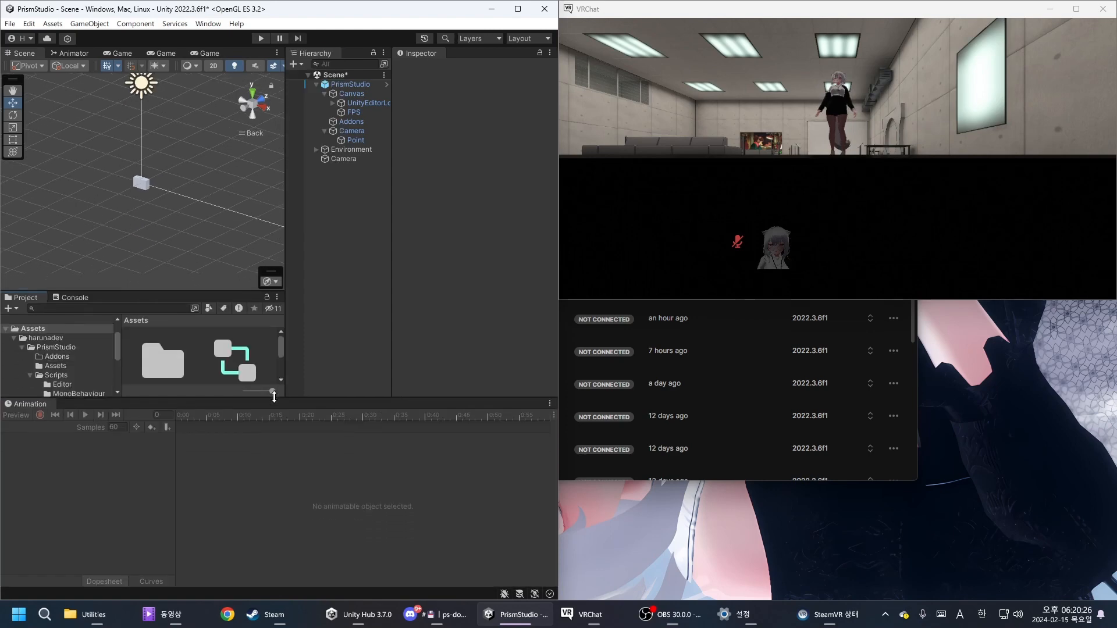
click(208, 24)
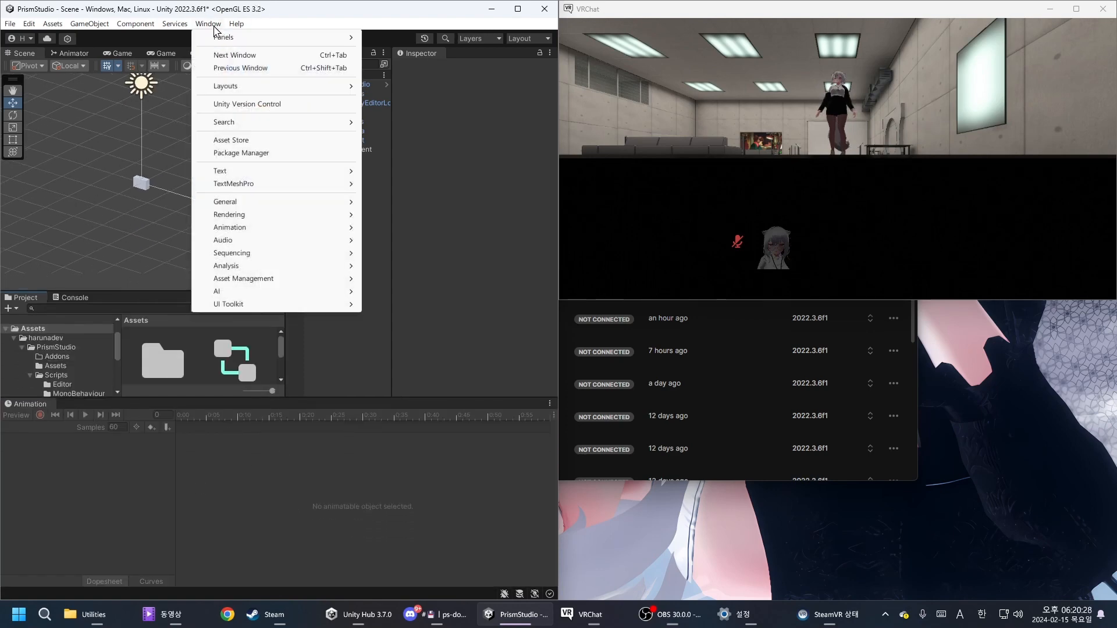
mouse_move(256, 228)
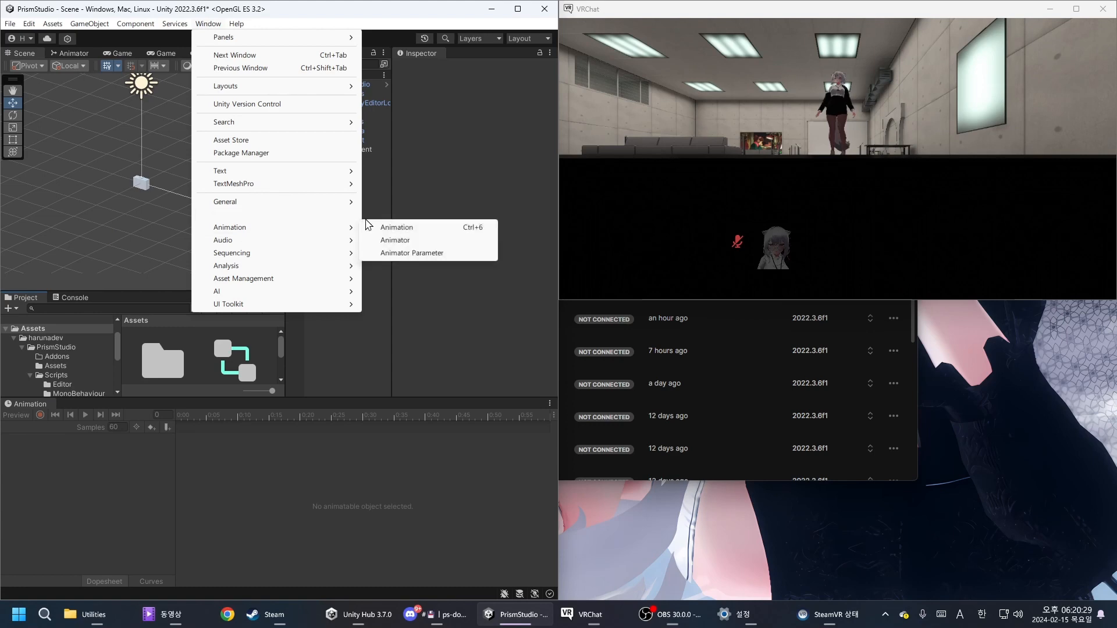
click(414, 228)
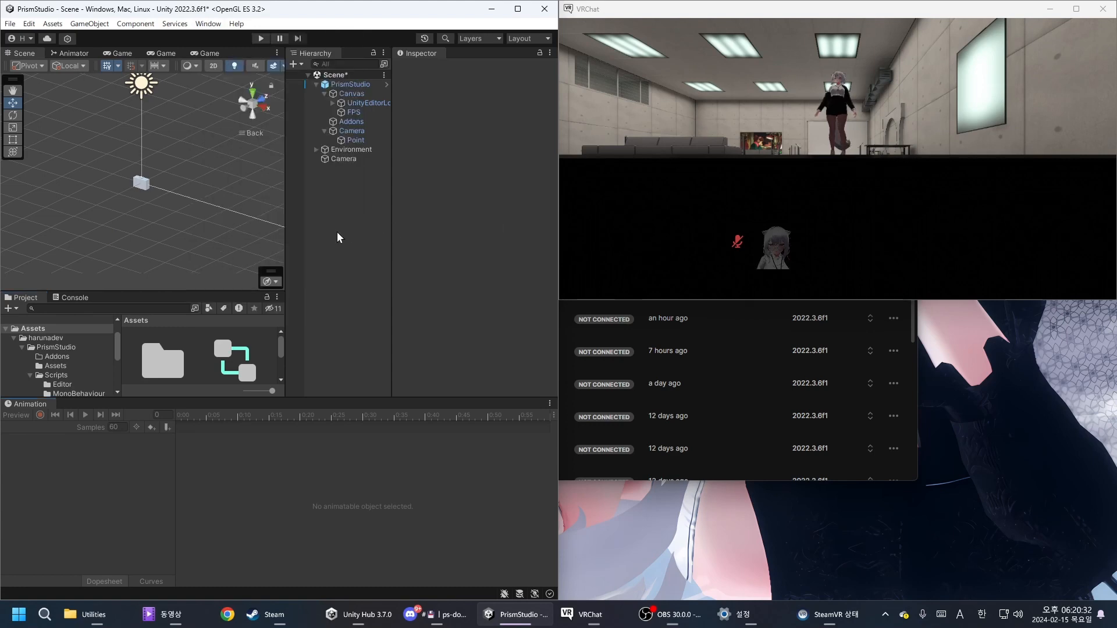
- Select the Camera under PrismStudio and start keyframe recording in the camera animation clip
click(360, 131)
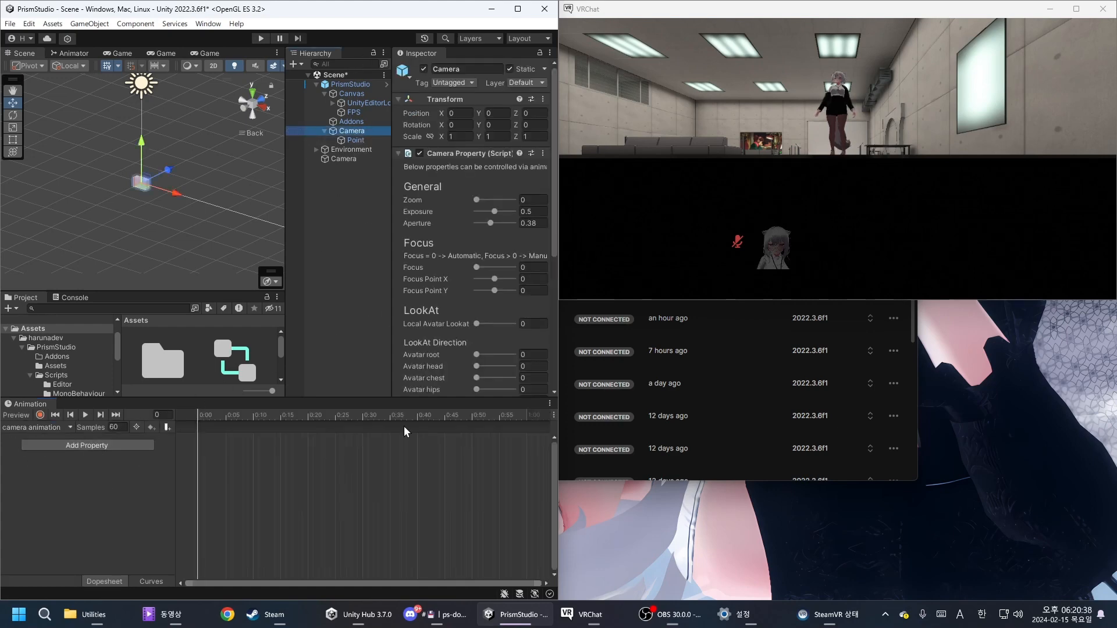
scroll(460, 326, down, 5)
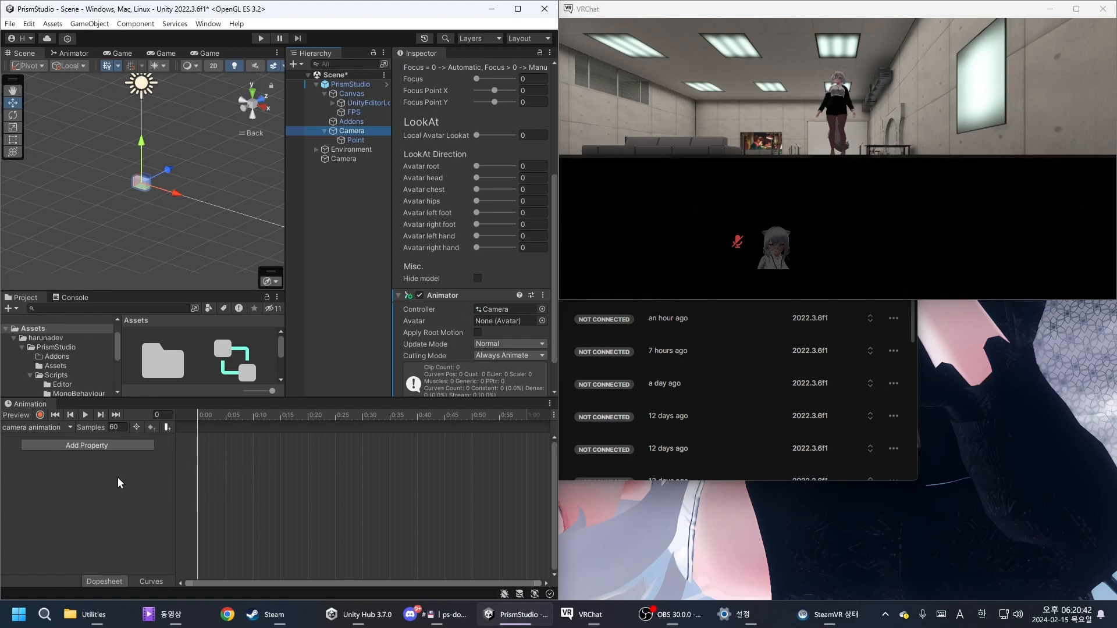
click(40, 412)
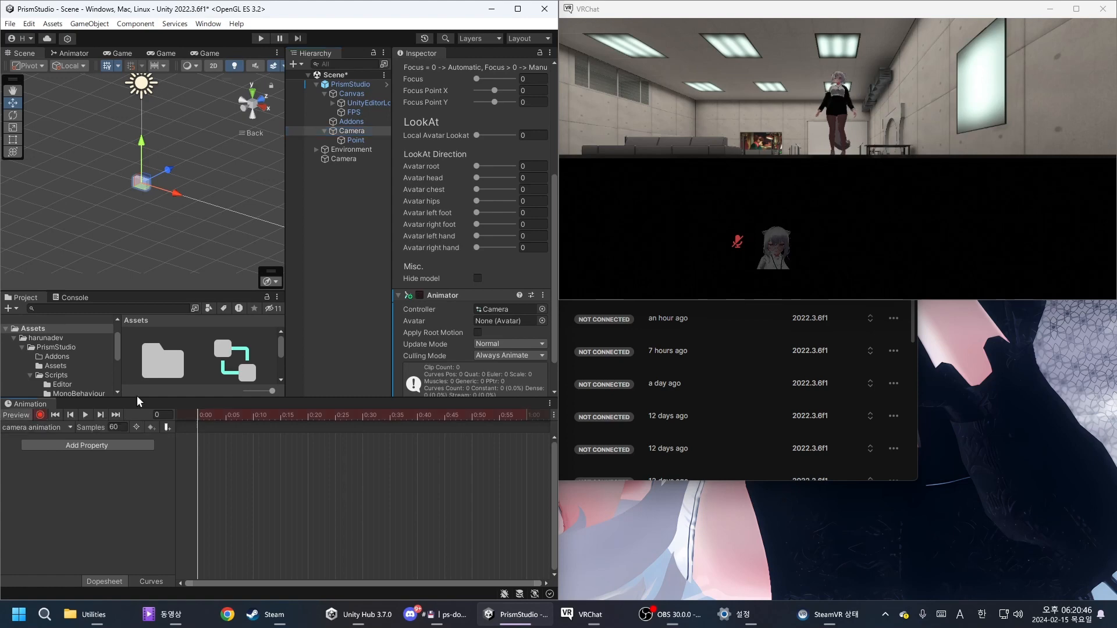
- Fly the Camera's Point object to an elevated overview of the room to record its position and rotation at frame 0
click(360, 140)
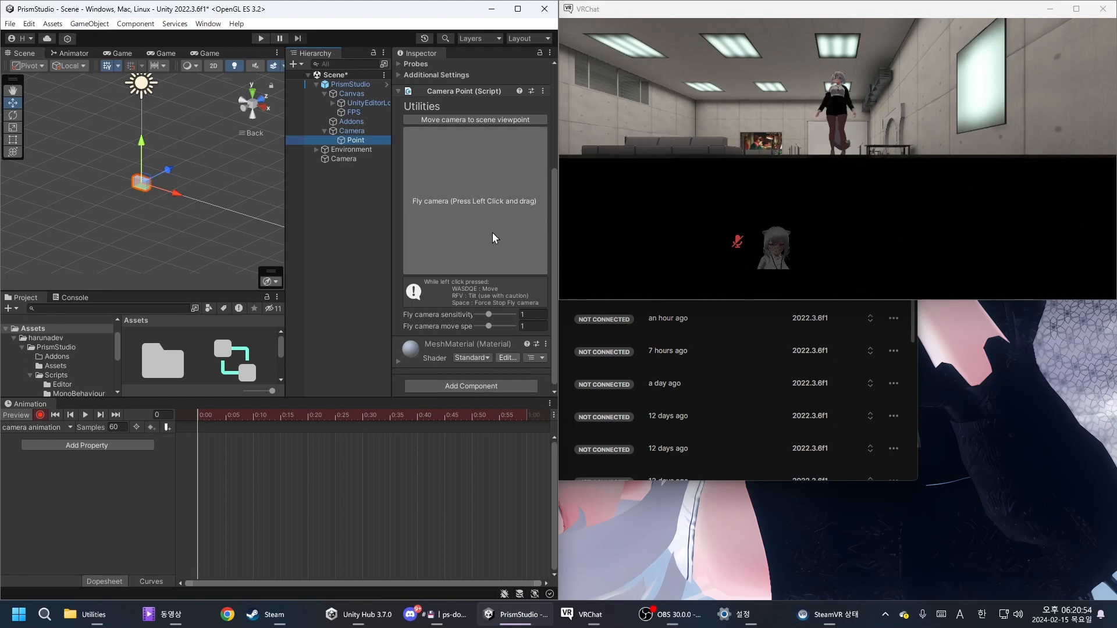
drag(511, 234, 416, 241)
key(e)
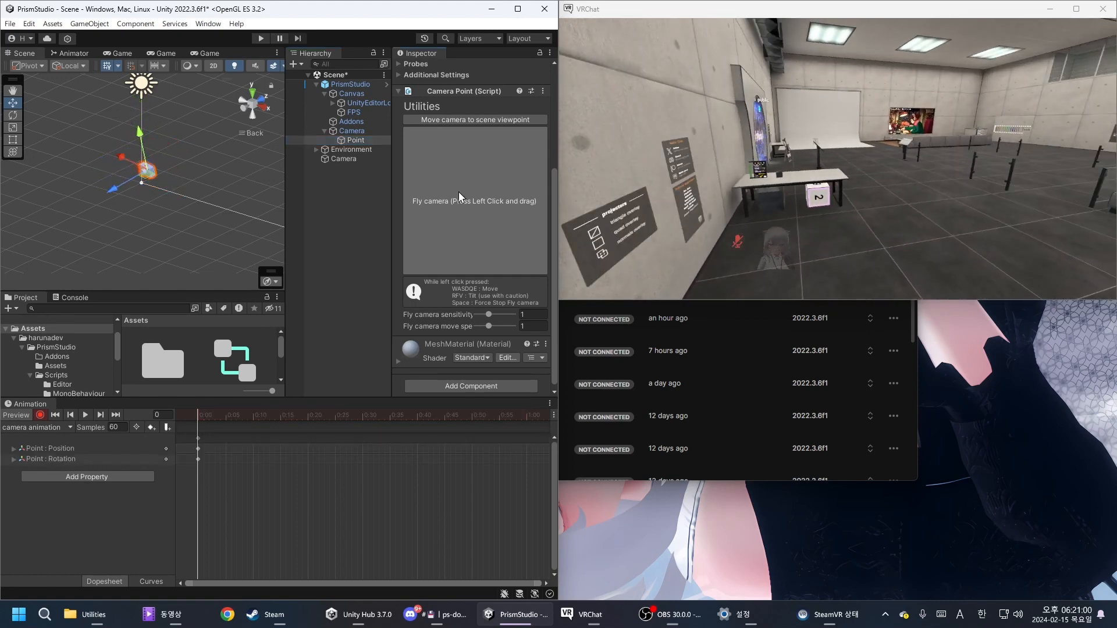
drag(479, 208, 511, 217)
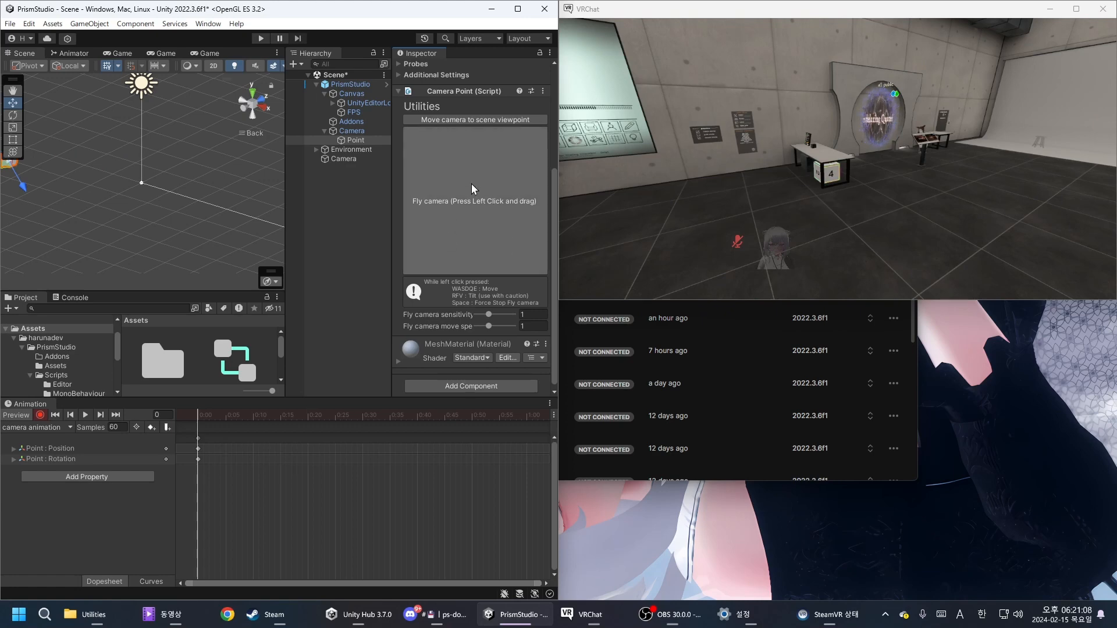
scroll(470, 157, up, 5)
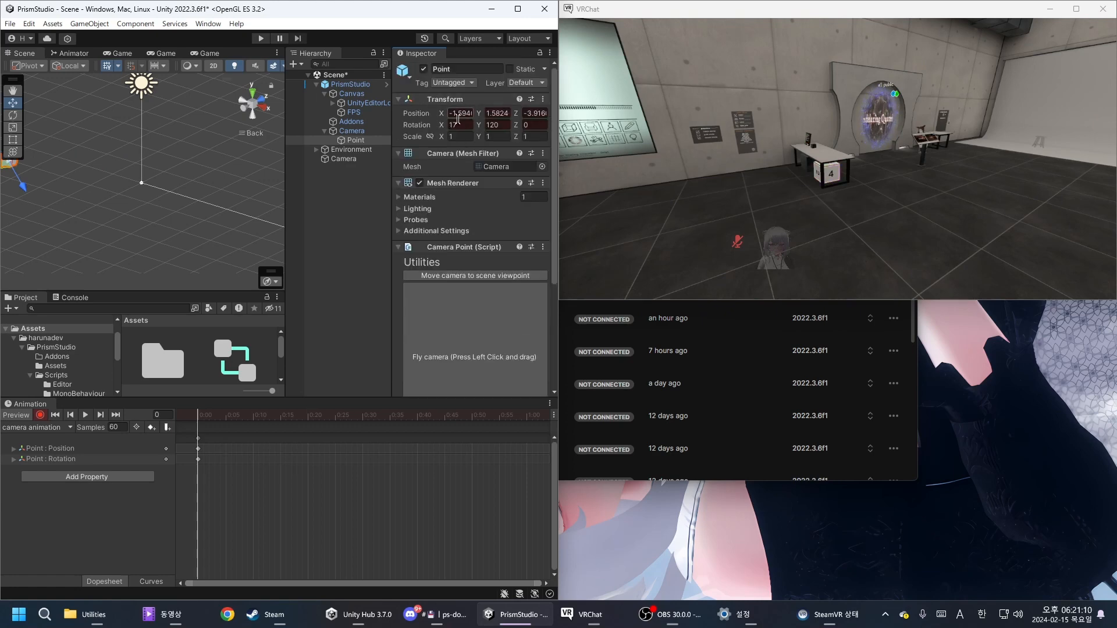
scroll(491, 343, down, 5)
drag(456, 218, 411, 216)
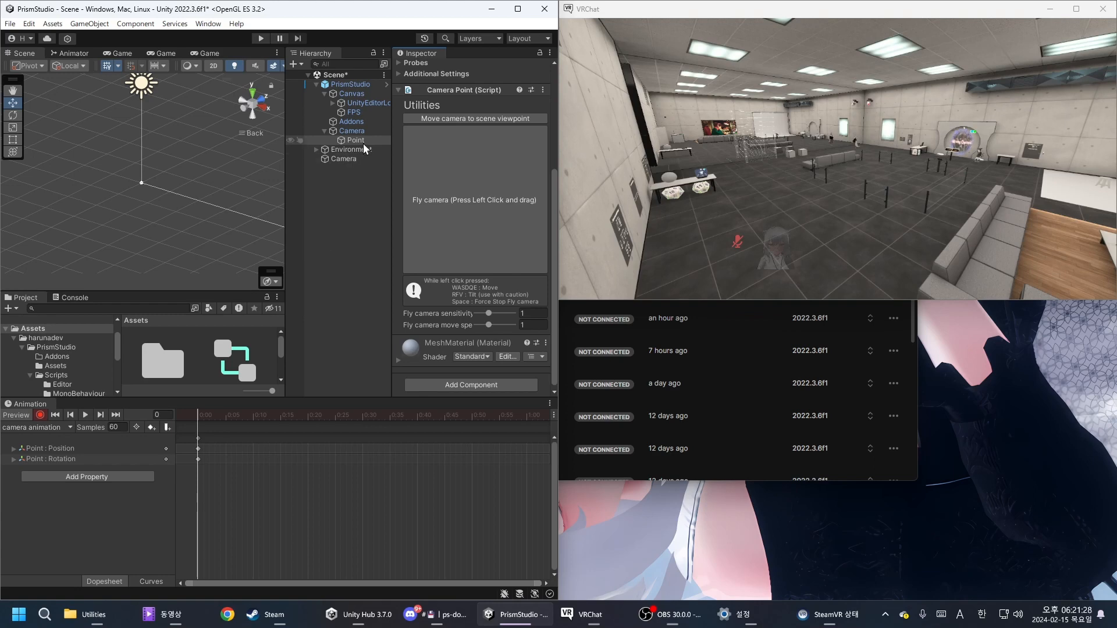
- Record a Camera Zoom of 0.48 at frame 0
click(368, 129)
scroll(467, 134, up, 5)
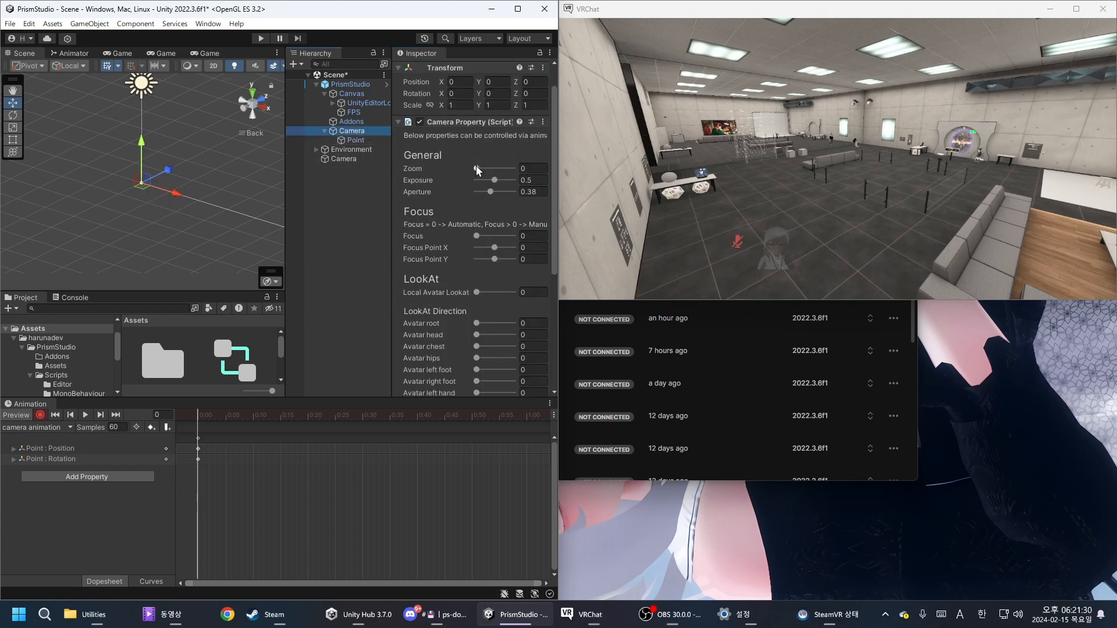
drag(476, 166, 494, 166)
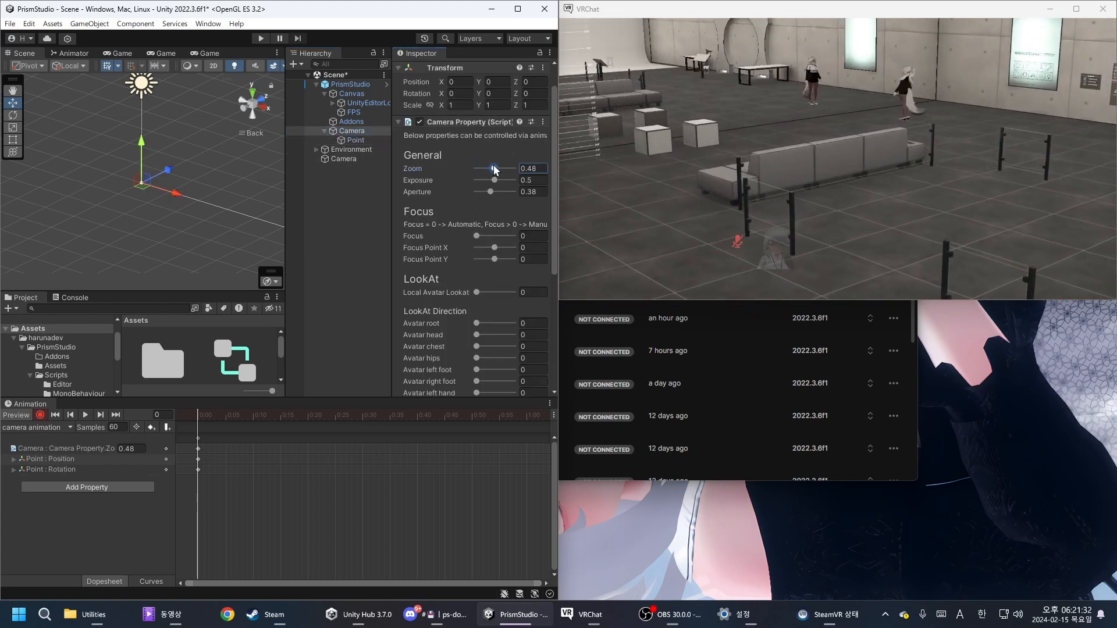
- Set the Point's fly camera sensitivity to 0.14 and fine-tune its framing towards the avatars
click(356, 140)
scroll(454, 221, down, 2)
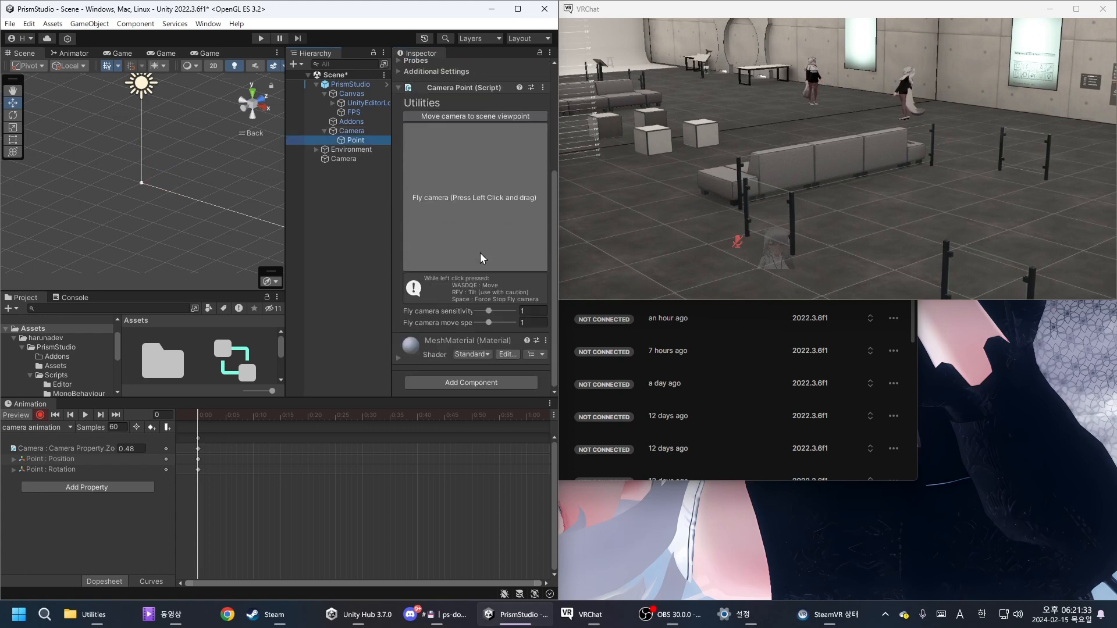
click(480, 312)
drag(466, 259, 469, 228)
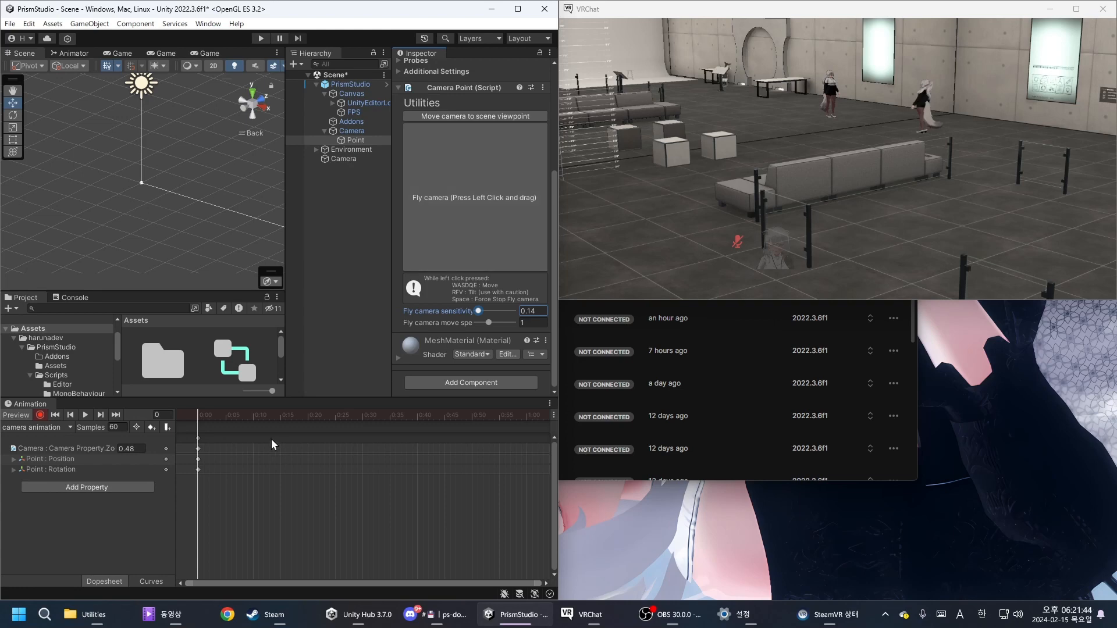
- Review the recorded Camera Zoom, Point Position and Point Rotation tracks in the camera animation clip
click(55, 447)
click(54, 457)
click(54, 467)
click(57, 450)
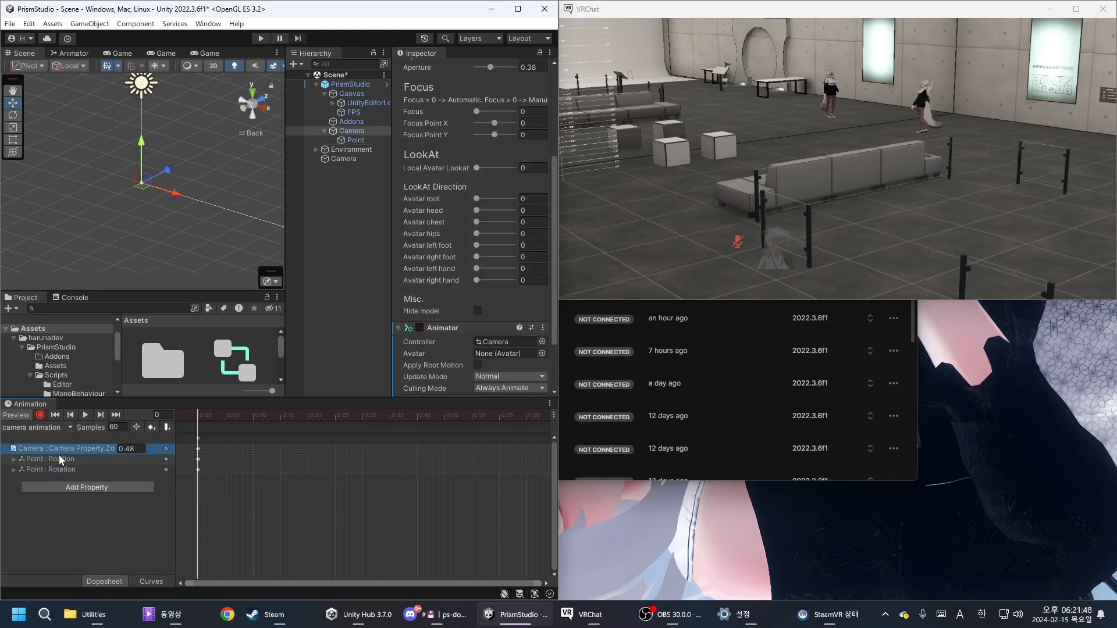
click(57, 458)
click(54, 469)
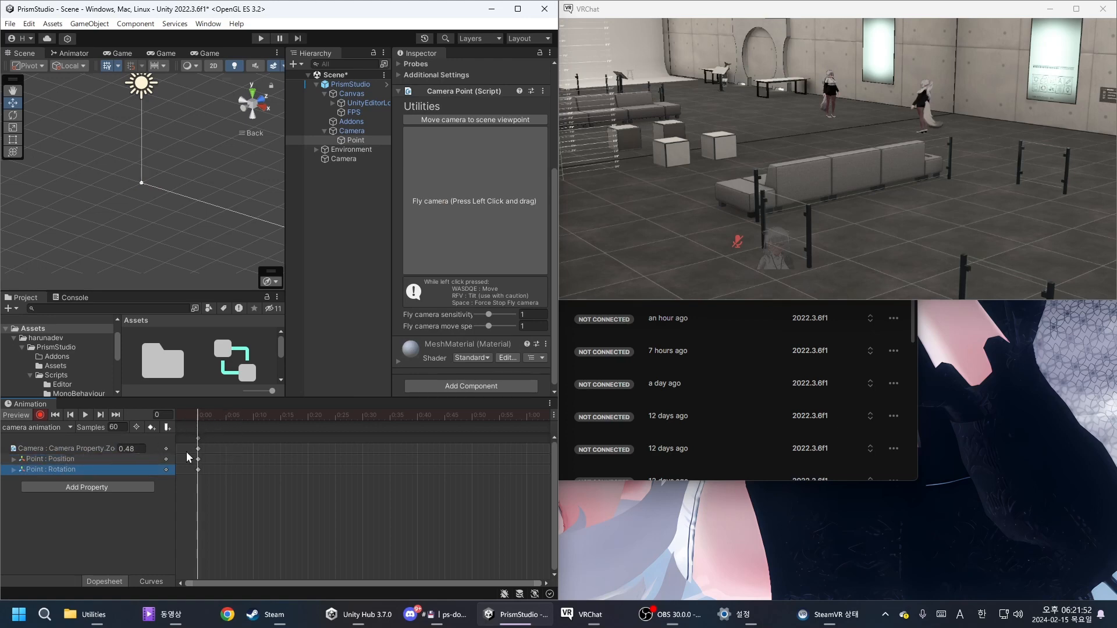
- Move the camera animation's playhead to frame 240
scroll(276, 494, down, 2)
scroll(299, 480, down, 3)
scroll(395, 491, down, 4)
scroll(518, 420, down, 1)
click(476, 413)
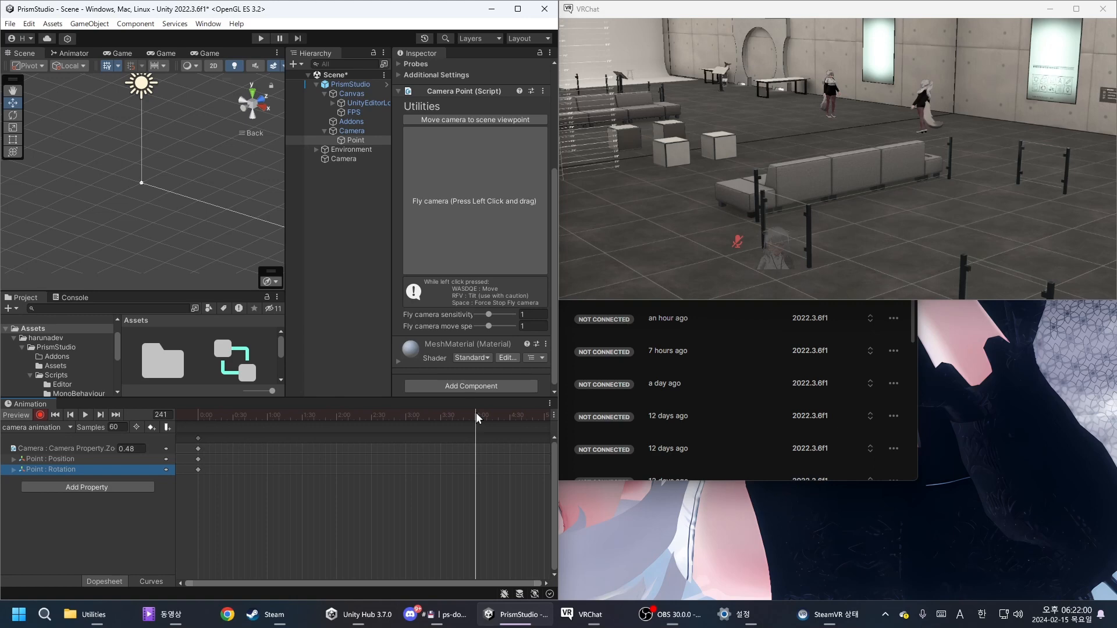
scroll(424, 439, down, 1)
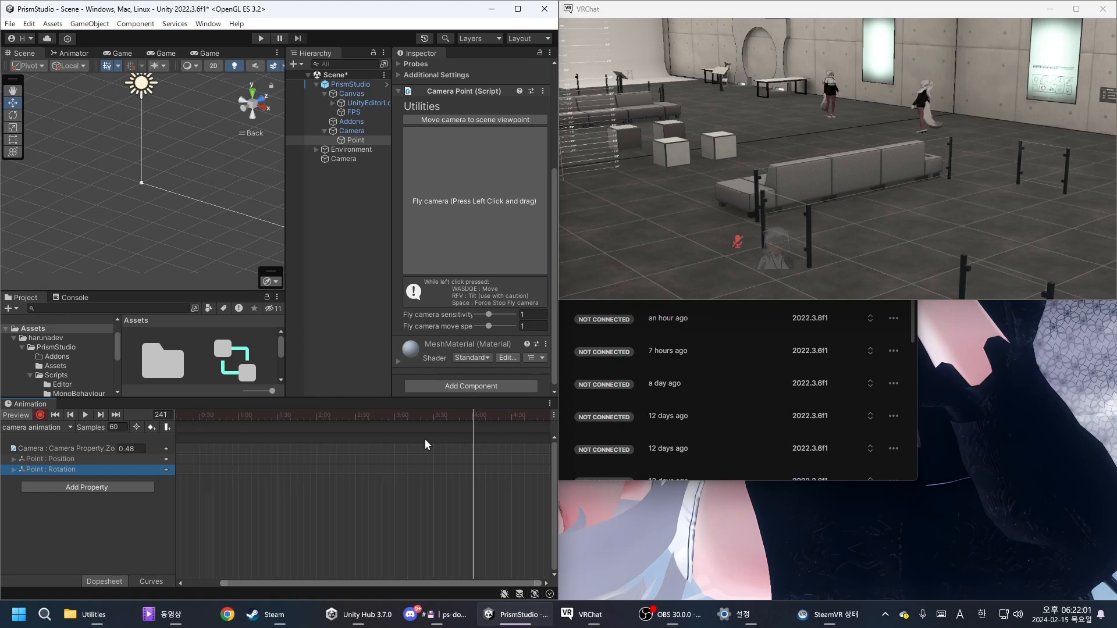
click(164, 413)
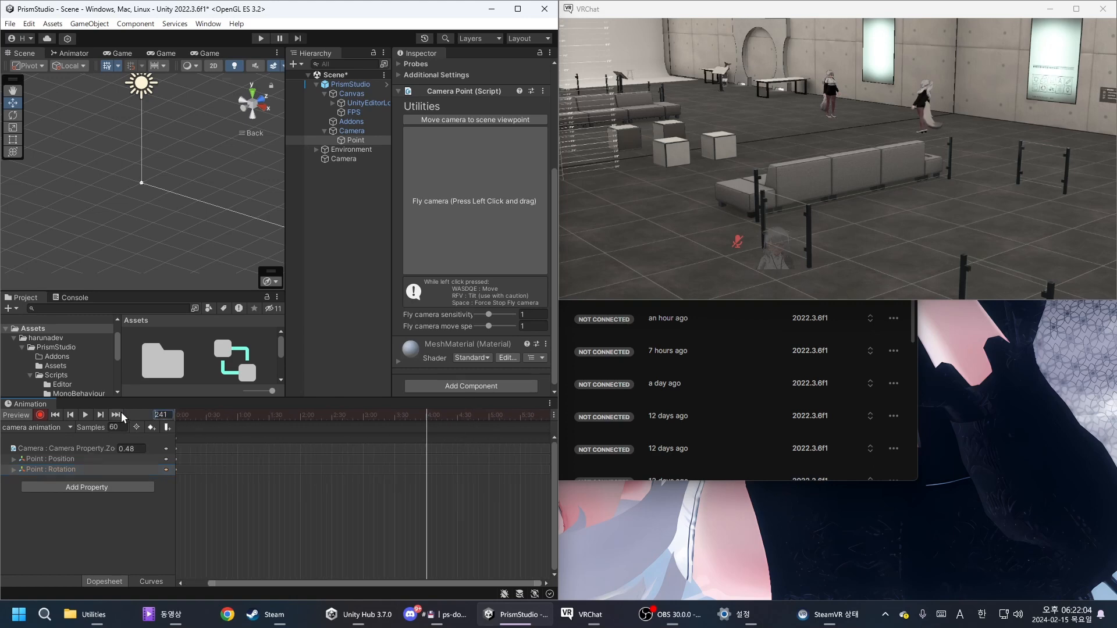
click(115, 428)
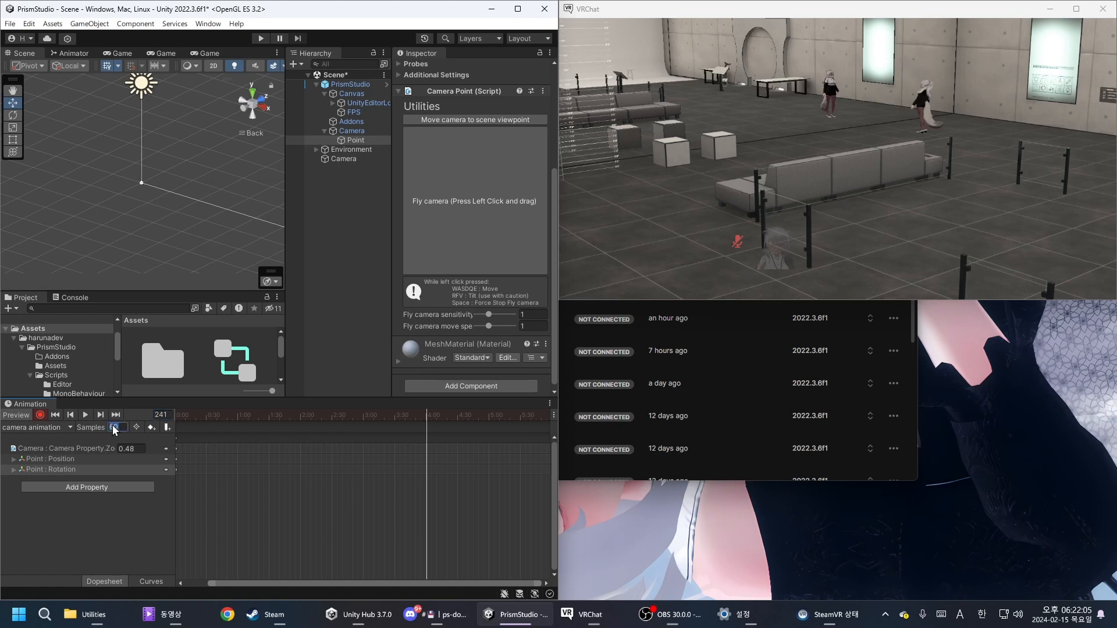
click(166, 414)
key(Return)
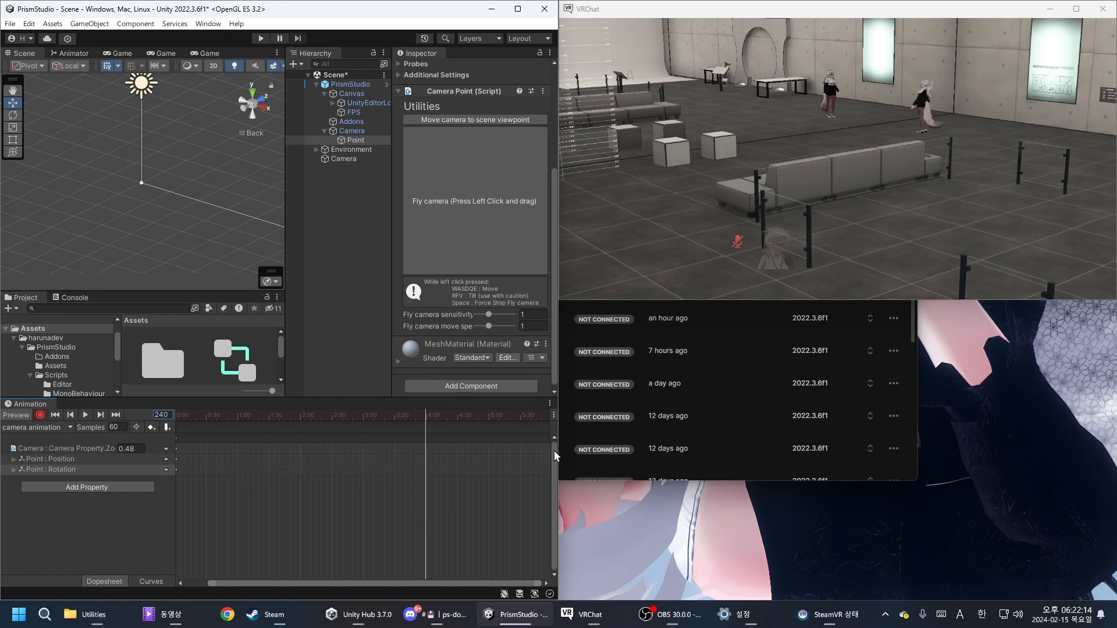
- Set the camera animation's sample rate to 10 and move the playhead to frame 10
scroll(489, 469, up, 5)
scroll(483, 470, down, 7)
click(124, 427)
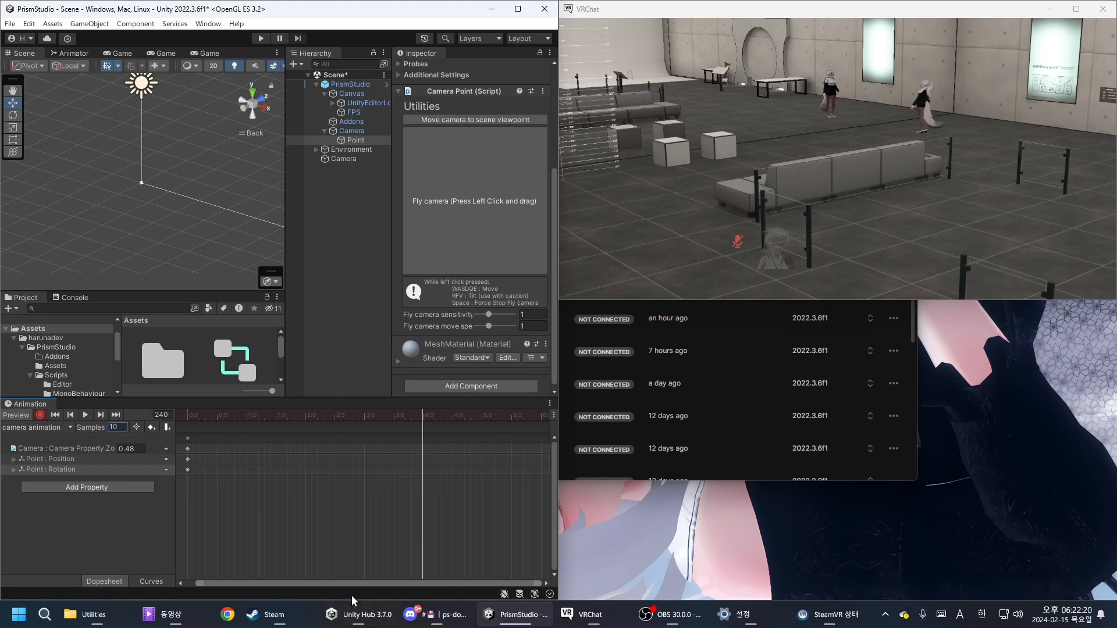
drag(359, 585, 249, 557)
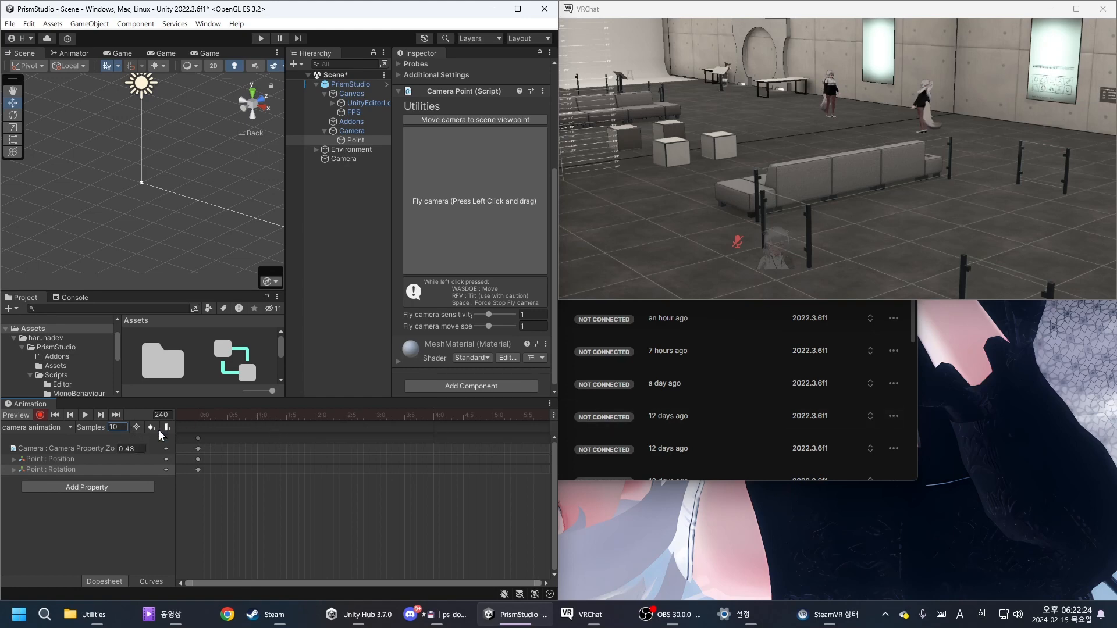
click(240, 448)
drag(203, 414, 257, 415)
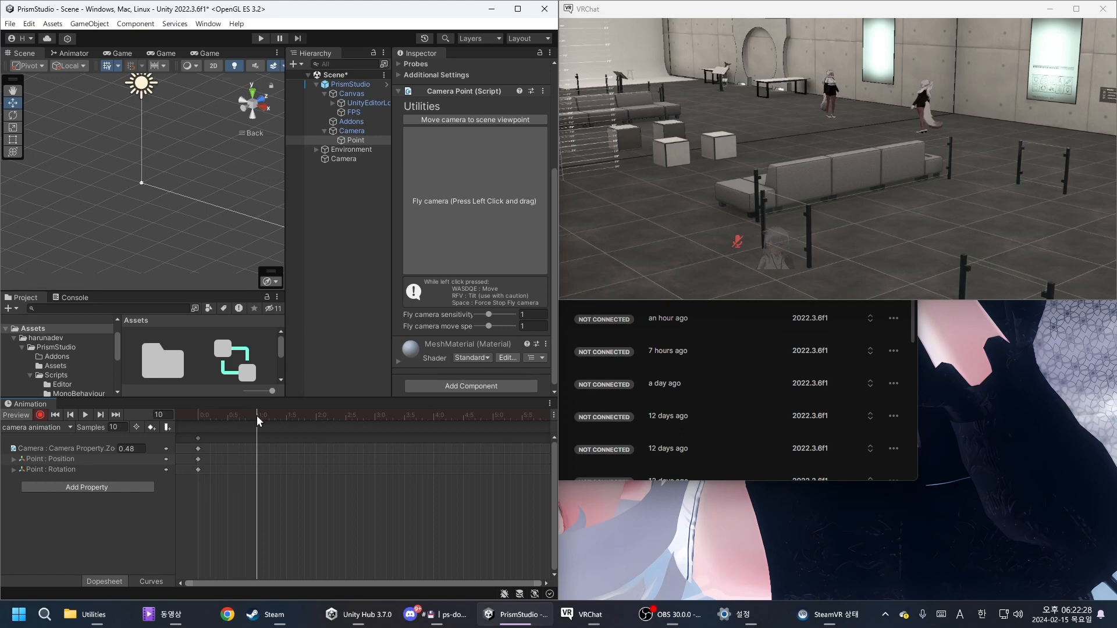
click(800, 133)
key(Escape)
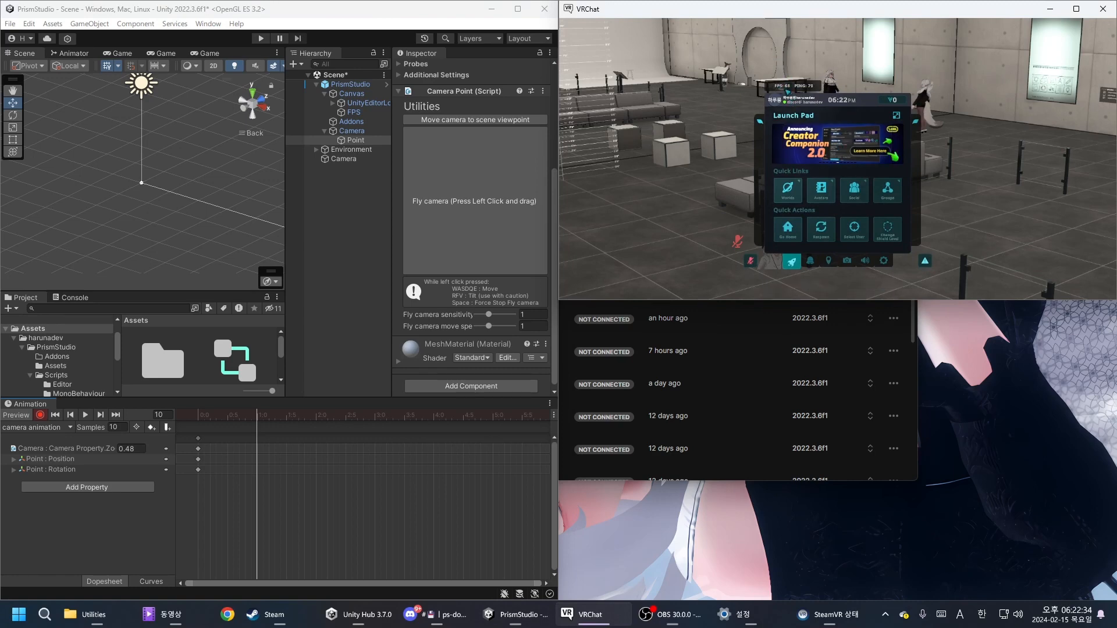
click(264, 536)
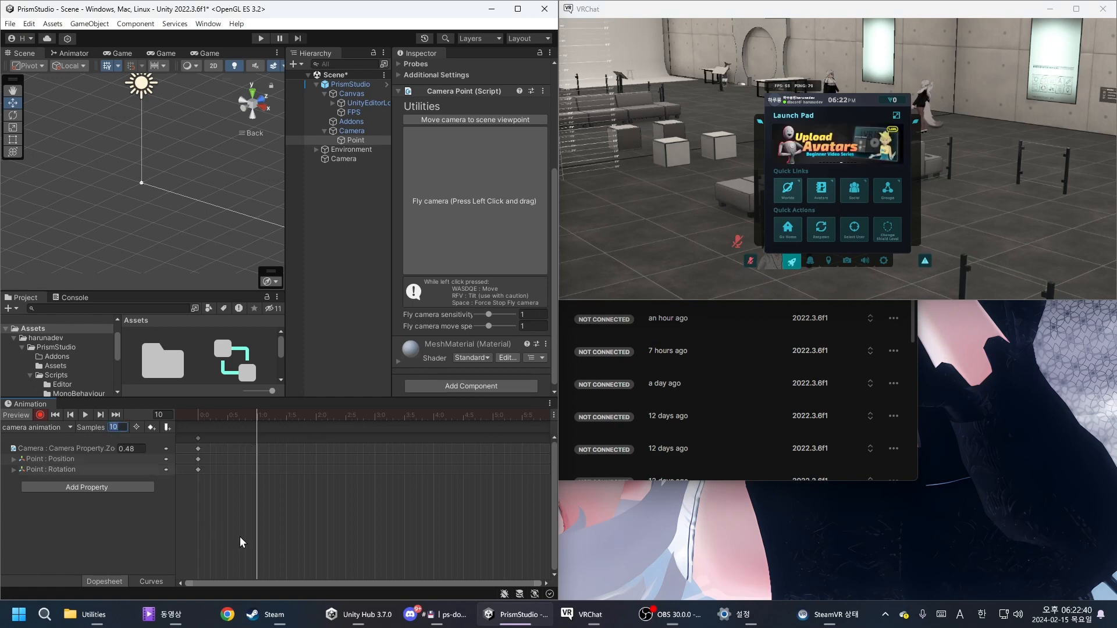
- Scrub the camera animation around frames 9 to 15 to examine how frames relate to seconds at 10 samples
drag(199, 417, 264, 415)
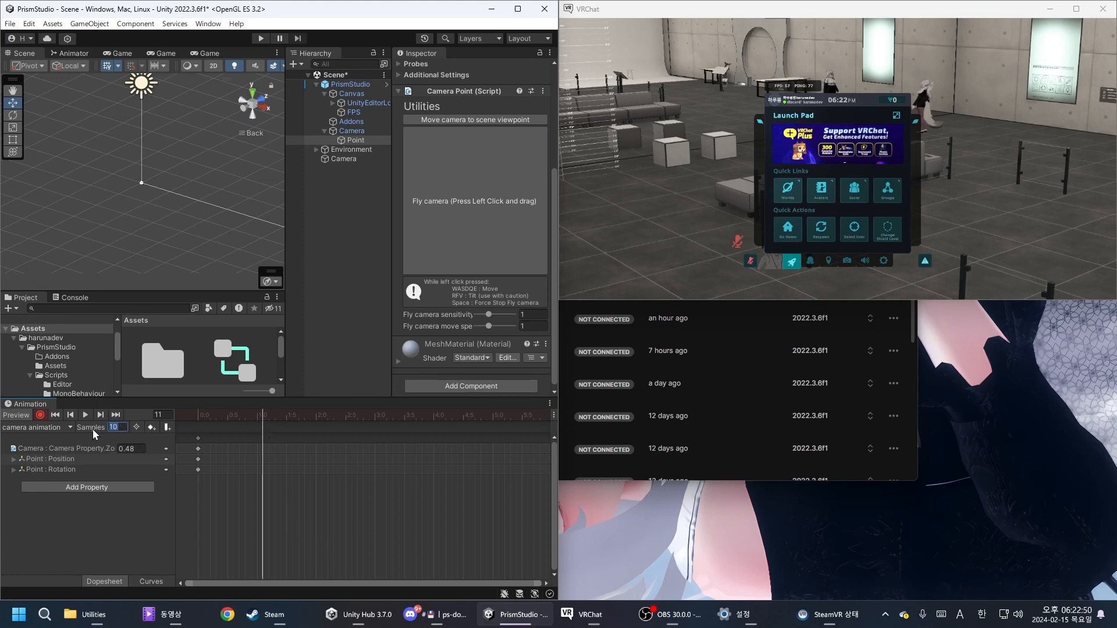
key(Return)
mouse_move(273, 417)
mouse_down()
mouse_move(284, 414)
mouse_move(256, 413)
mouse_up()
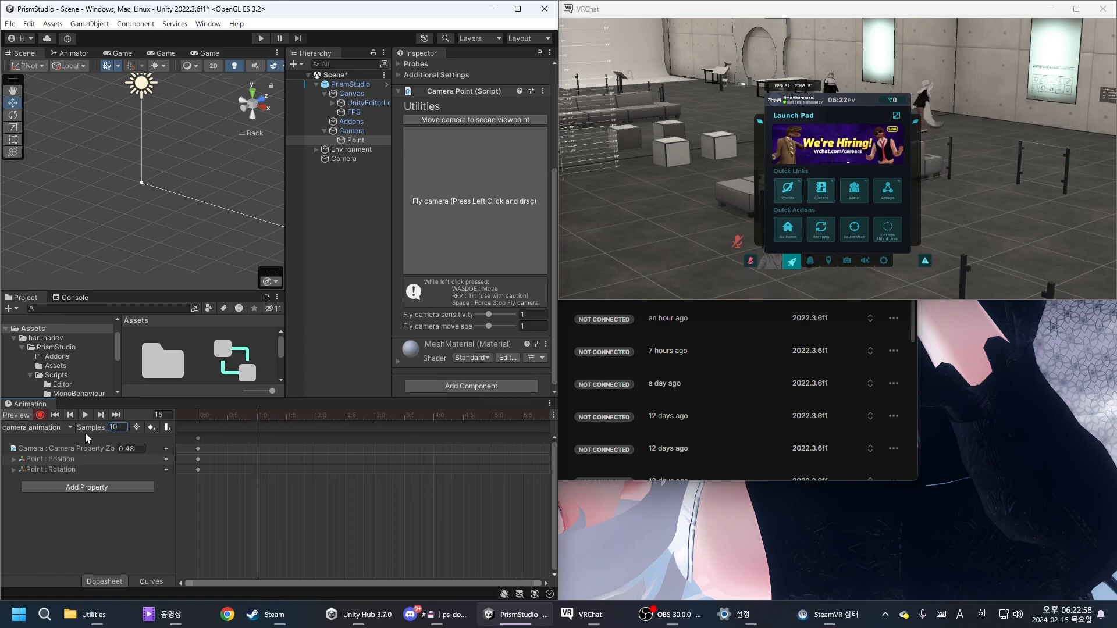
key(Return)
click(250, 414)
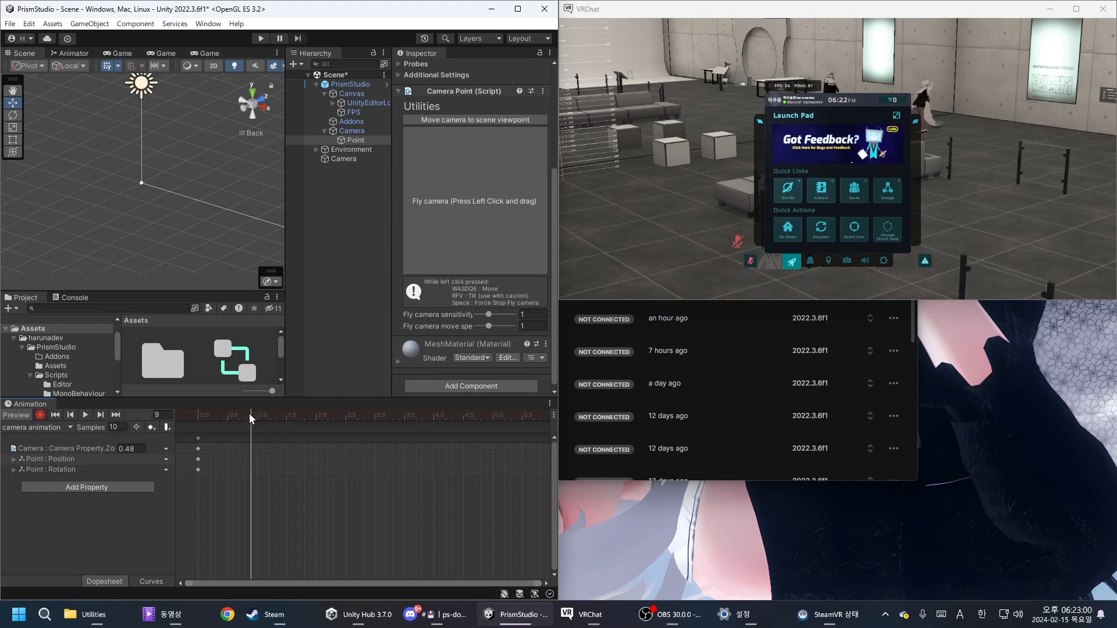
mouse_move(248, 413)
mouse_down()
mouse_move(239, 414)
mouse_move(260, 413)
mouse_up()
click(148, 456)
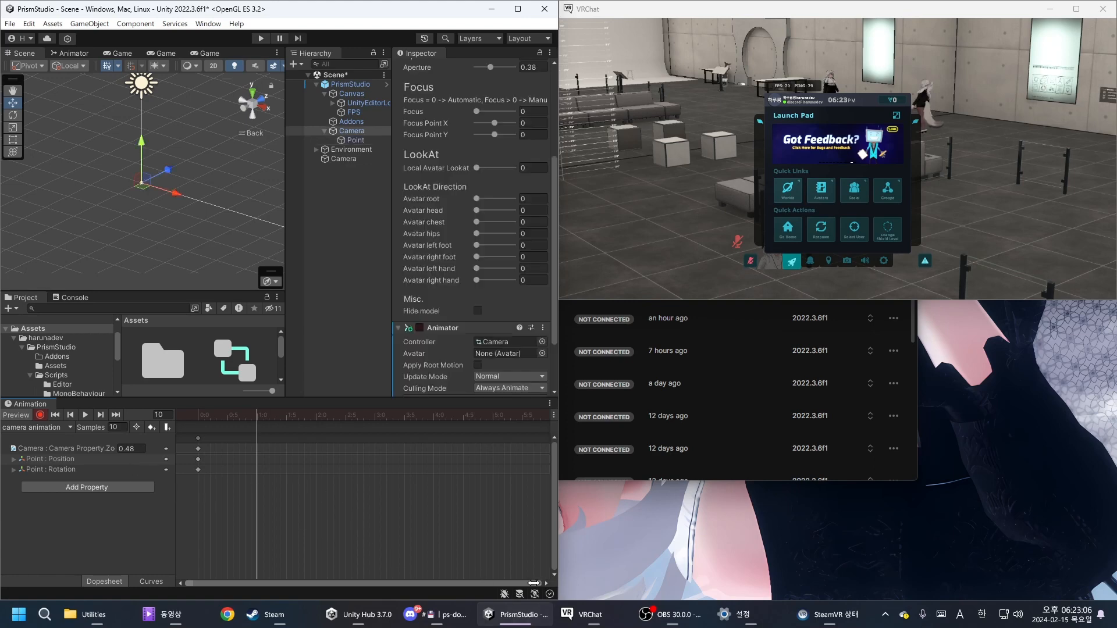
- Record Point position and rotation keyframes at frame 40 with the camera flown to a closer view of the long sofa
drag(541, 583, 344, 581)
scroll(442, 484, down, 5)
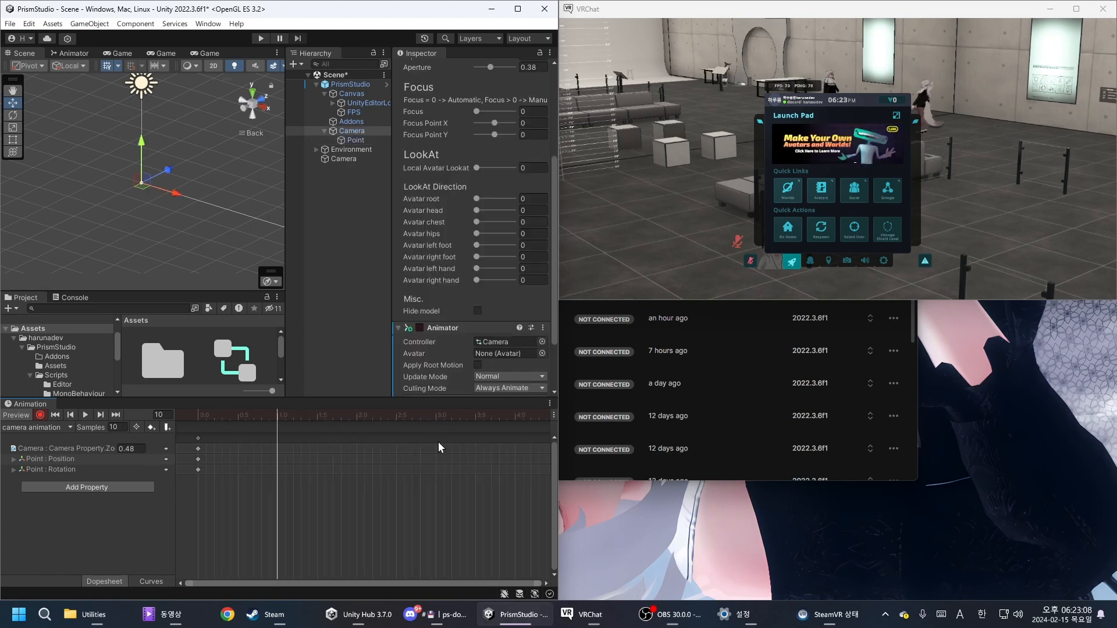
click(463, 413)
drag(463, 415, 470, 414)
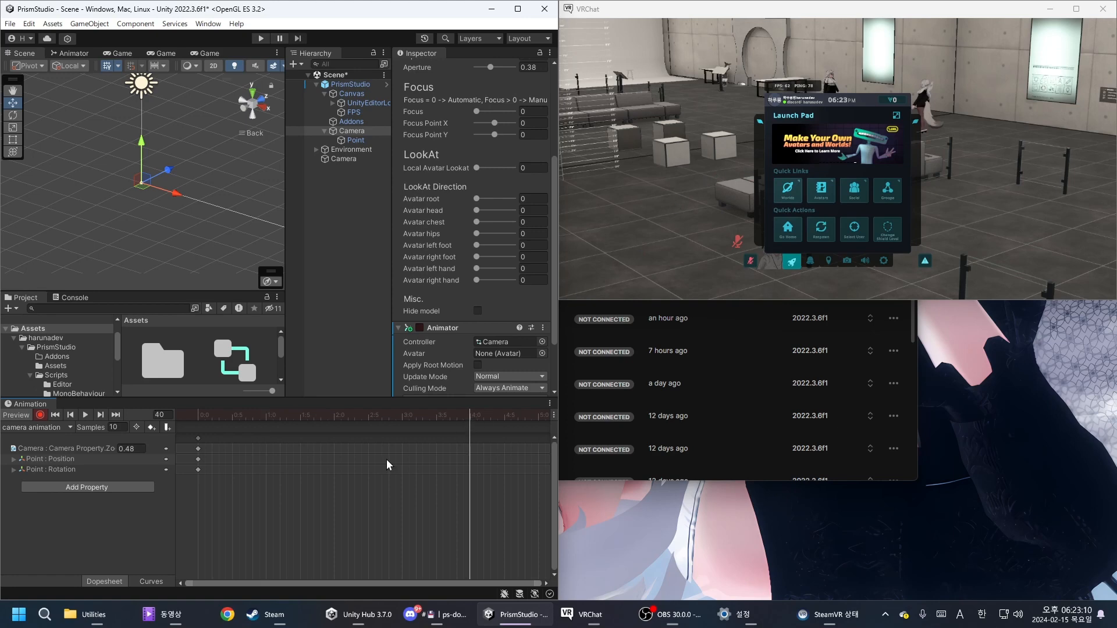
click(362, 140)
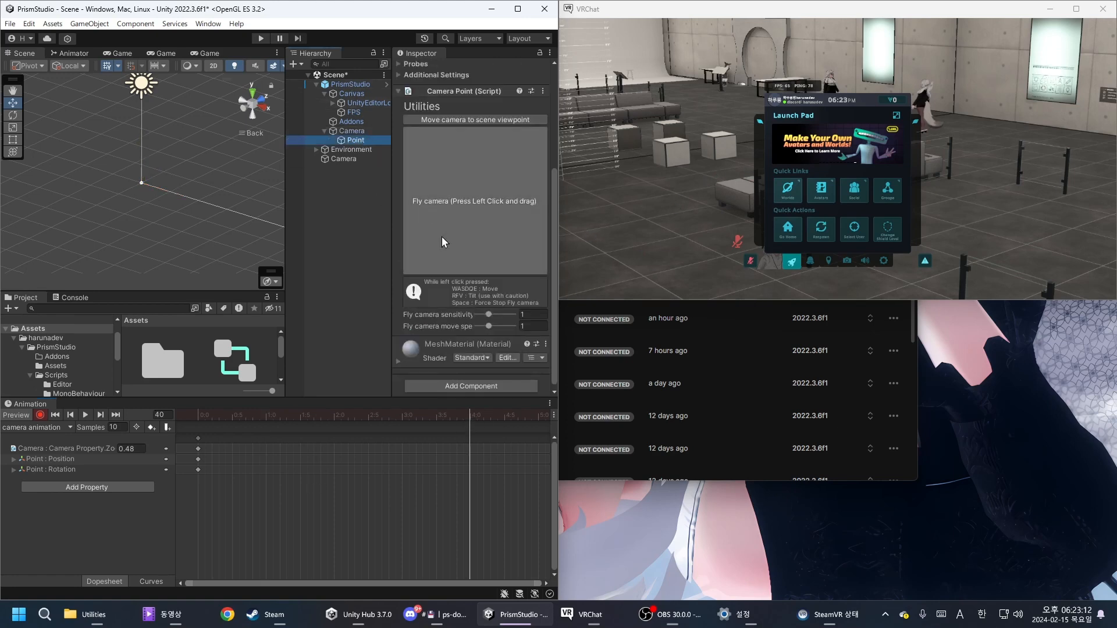
click(706, 164)
key(Escape)
key(alt+Tab)
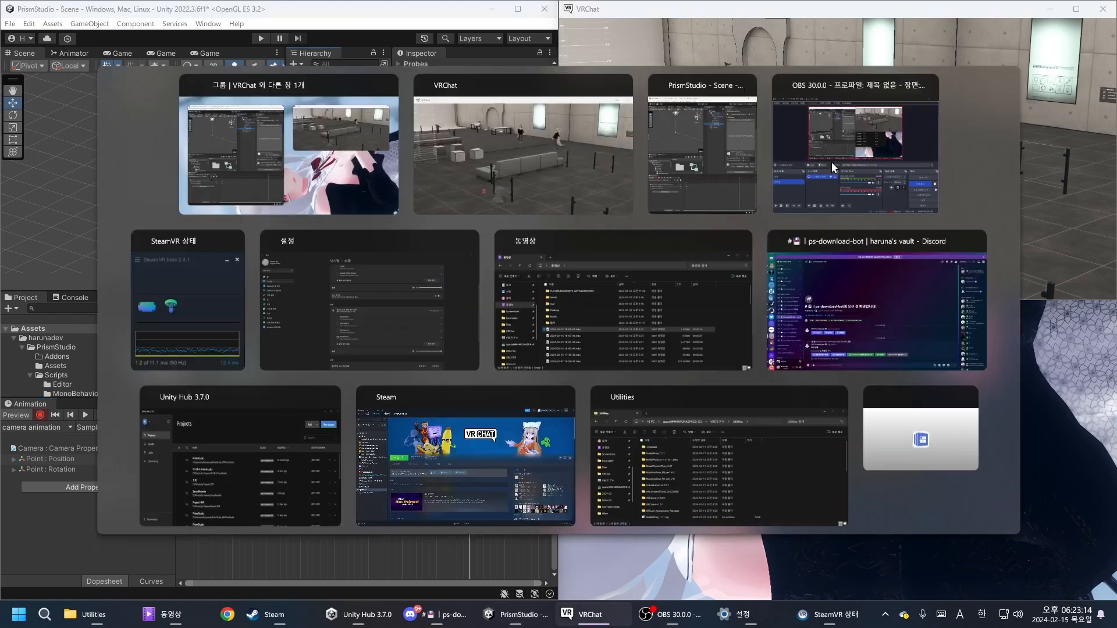
drag(503, 194, 455, 230)
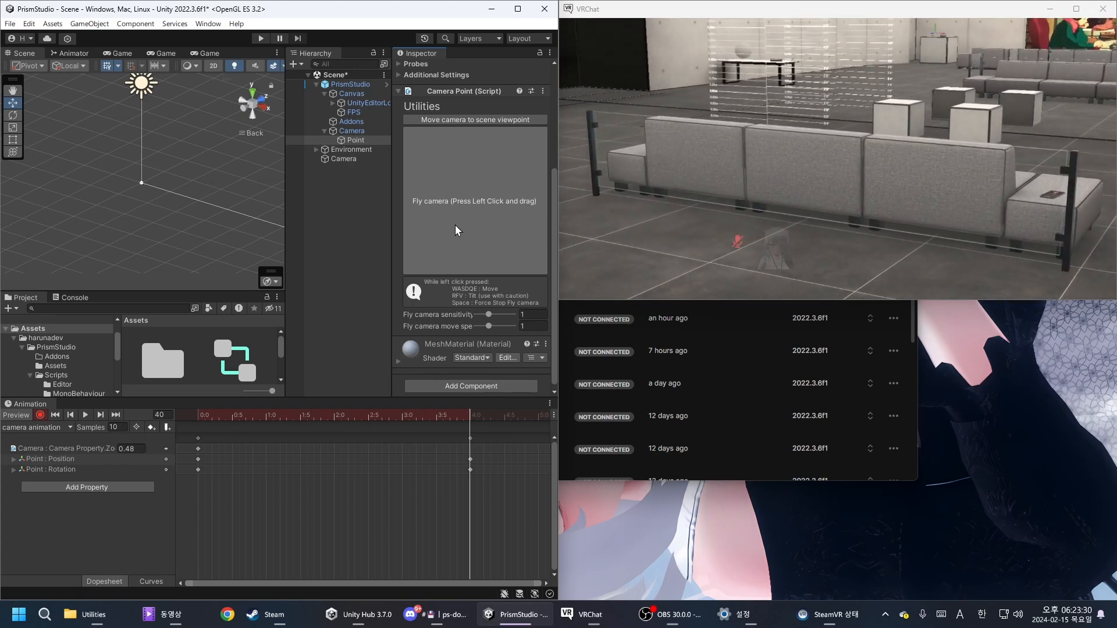
- Scrub the animation back to frame 0, move the playhead to frame 80 and show the Camera object's properties
drag(472, 414, 195, 420)
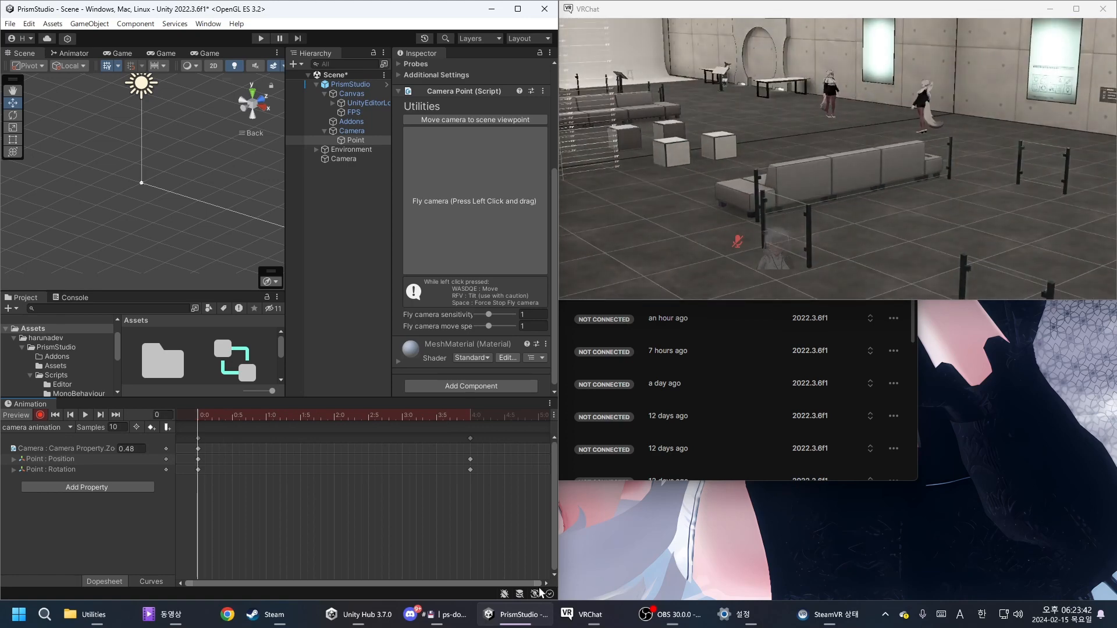
scroll(504, 542, down, 5)
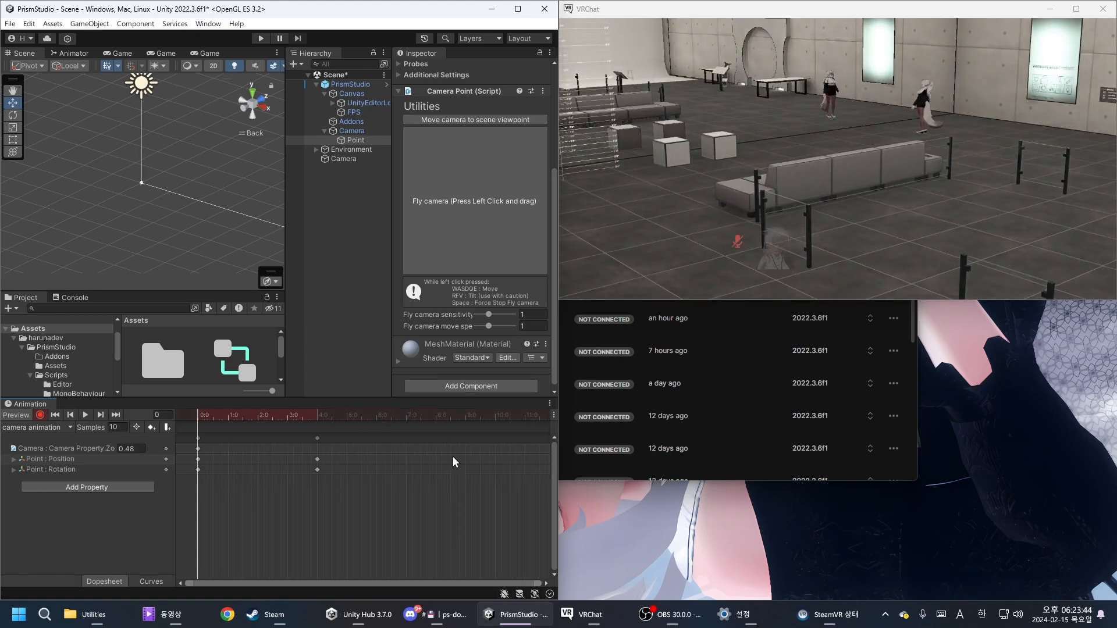
click(435, 417)
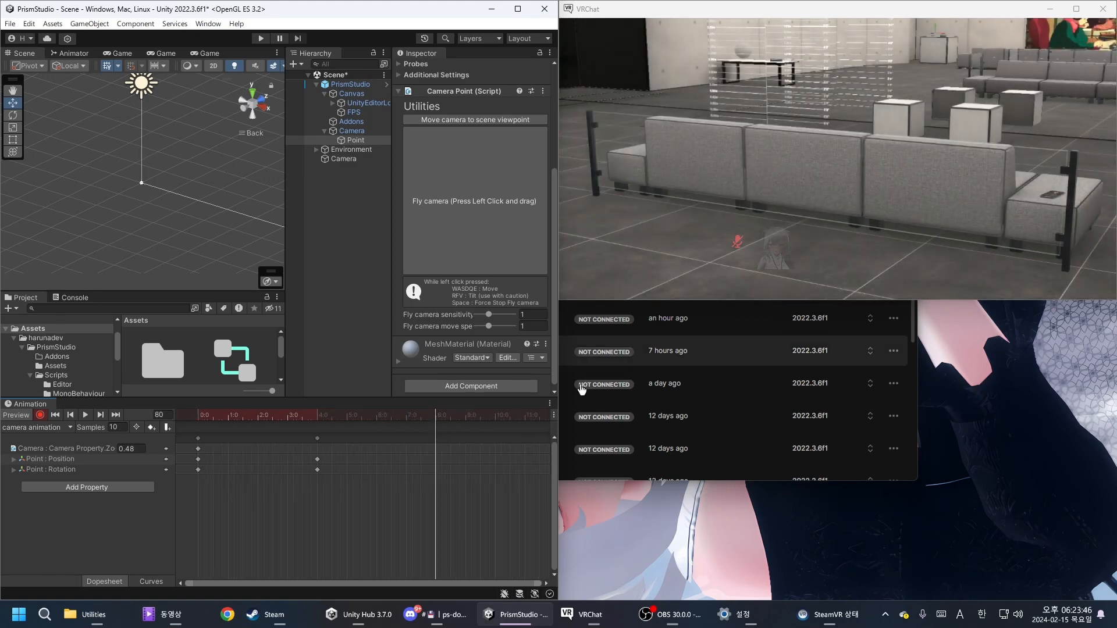
click(356, 131)
scroll(469, 197, down, 2)
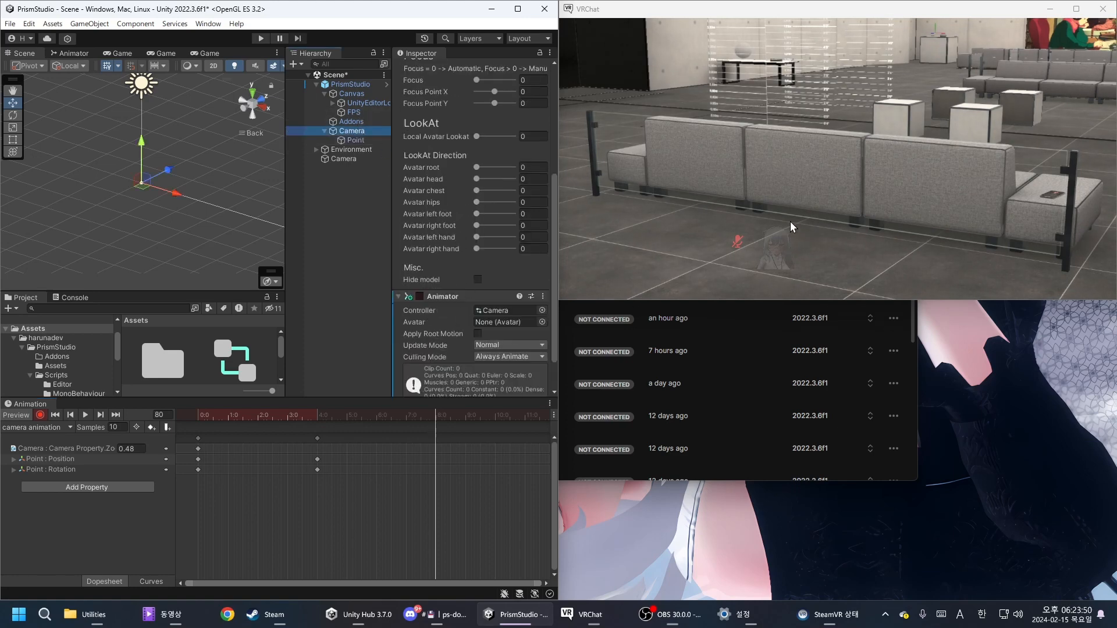
- Return the animation to frame 0 and, in VRChat, walk the avatar over to the long sofa
click(796, 179)
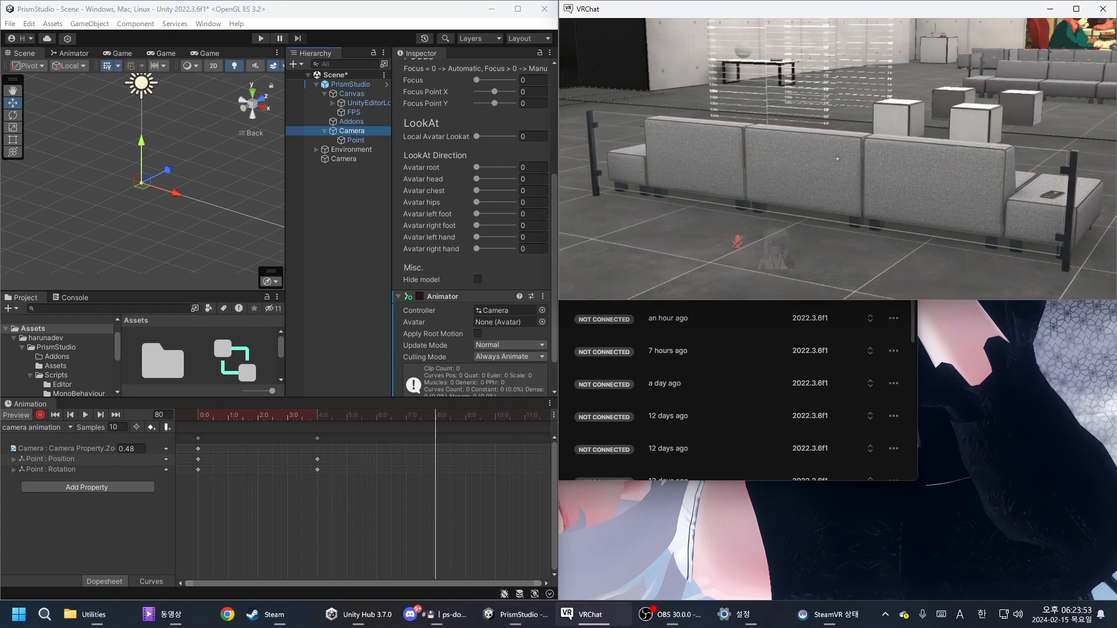
key(Escape)
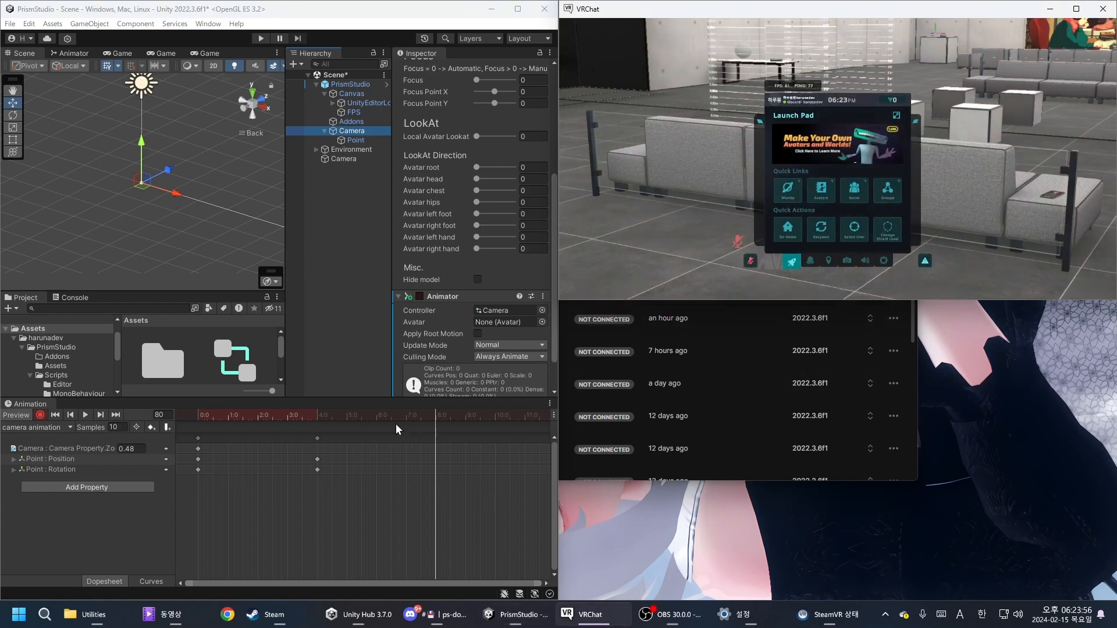
click(263, 415)
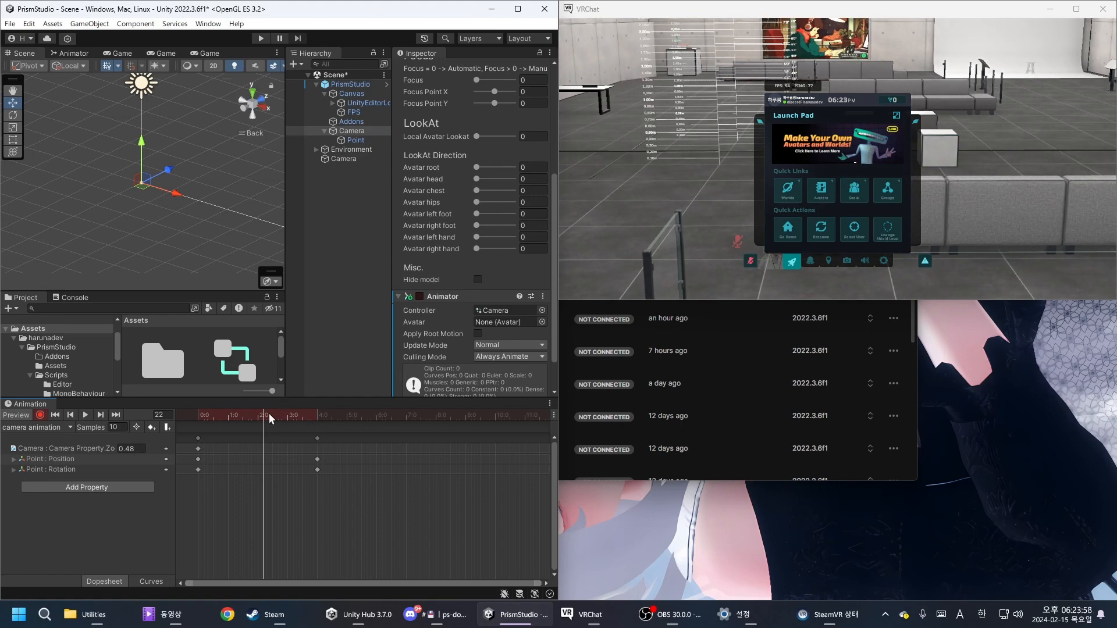
drag(270, 414, 197, 415)
click(806, 85)
key(Escape)
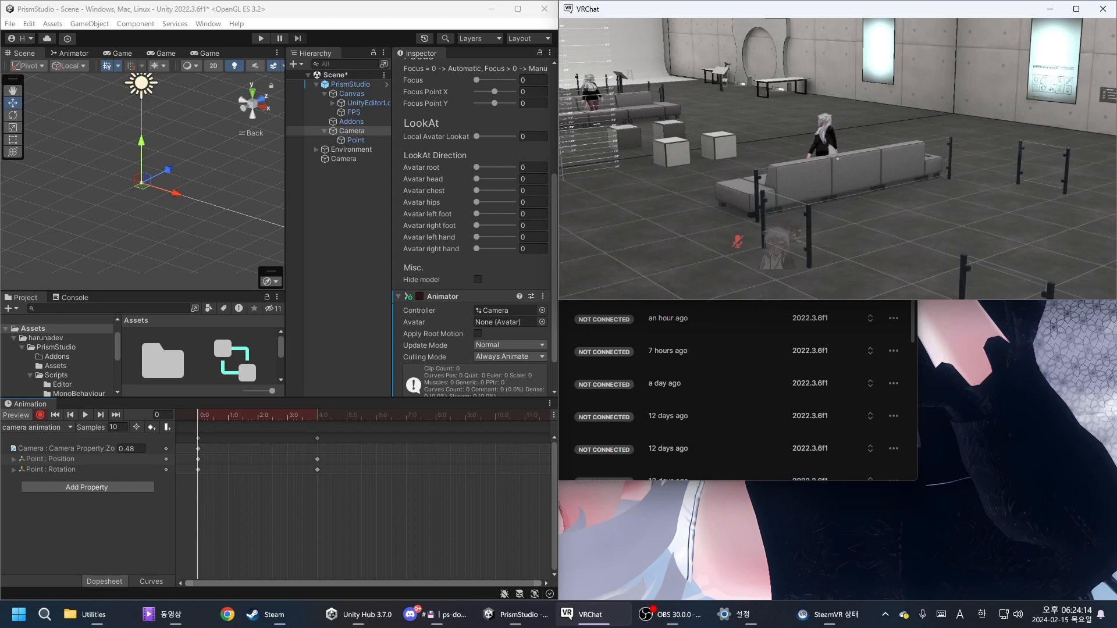
key(alt+Tab)
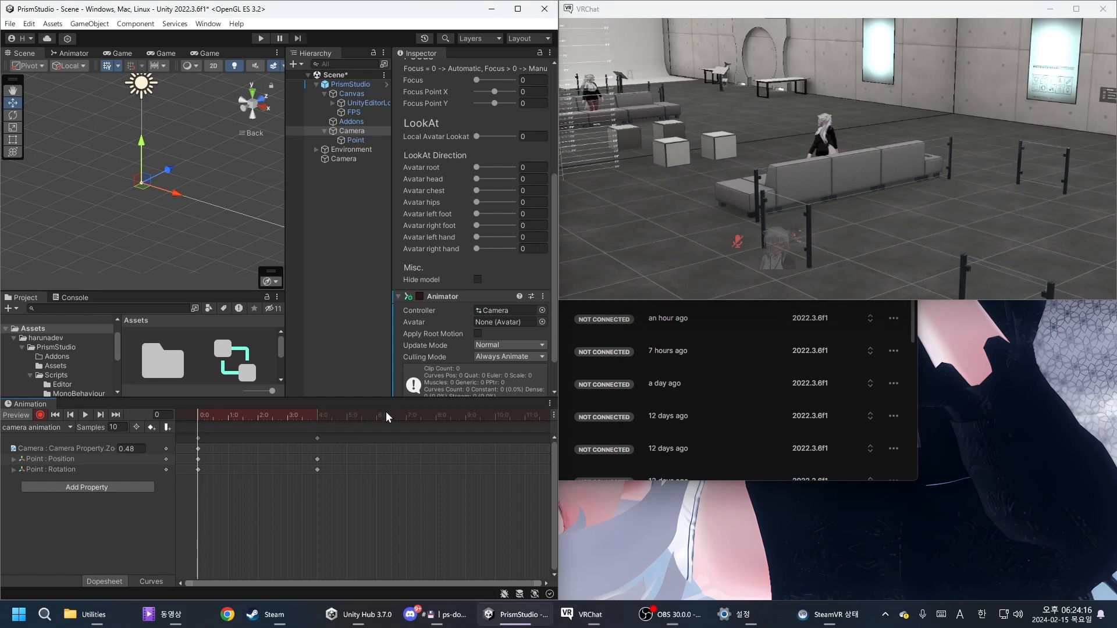
- At frame 80, record a keyframe with the Camera's Local Avatar Lookat set to 1
click(436, 414)
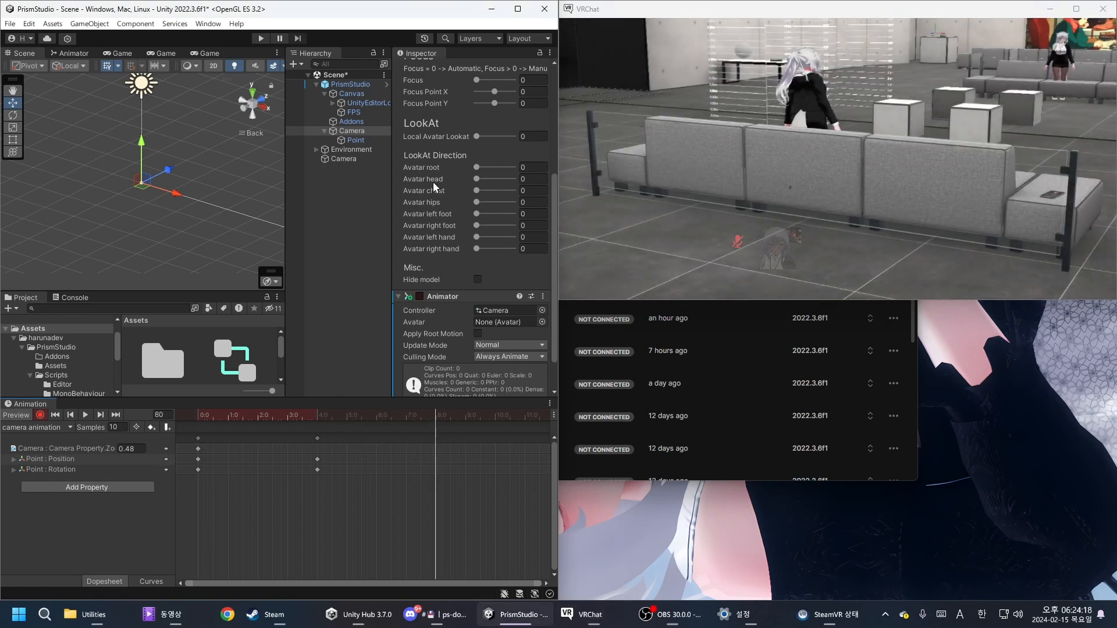
scroll(455, 169, up, 3)
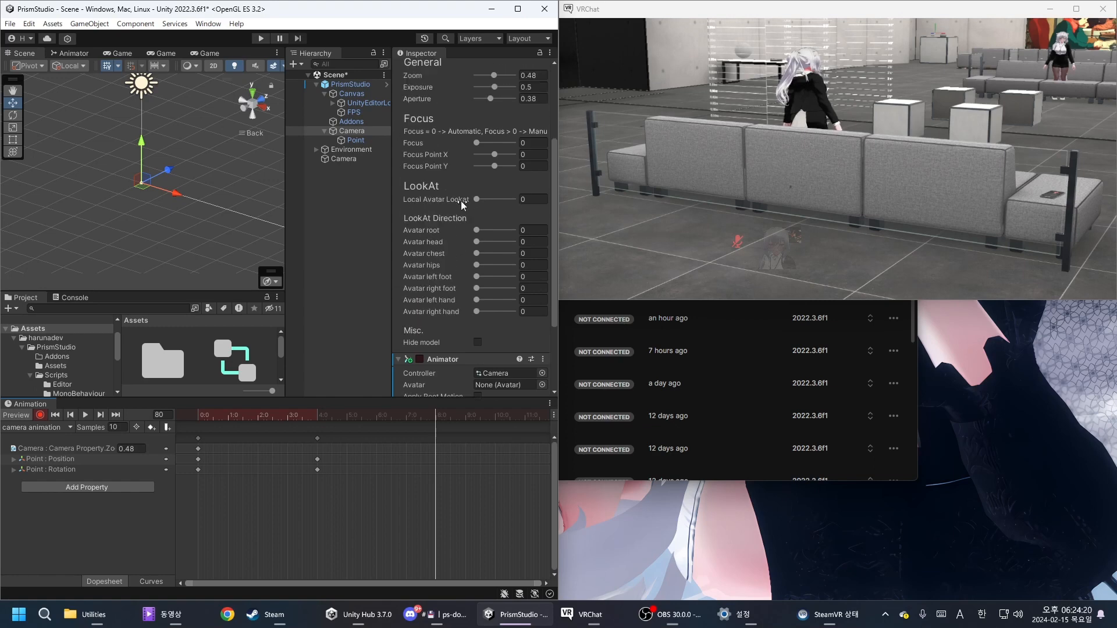
scroll(434, 254, up, 1)
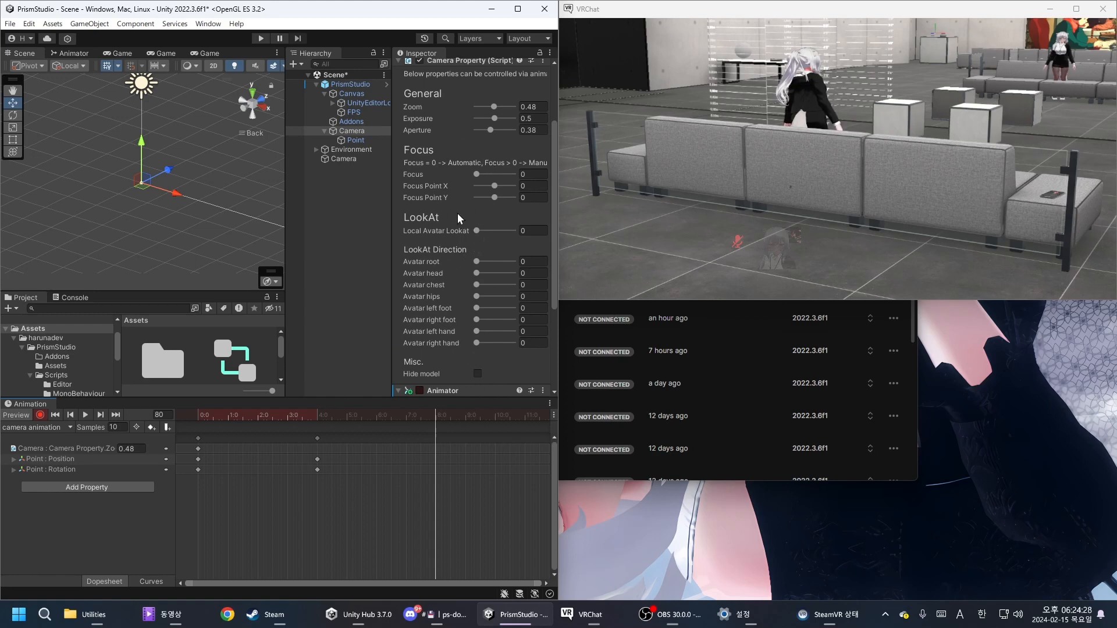
click(476, 231)
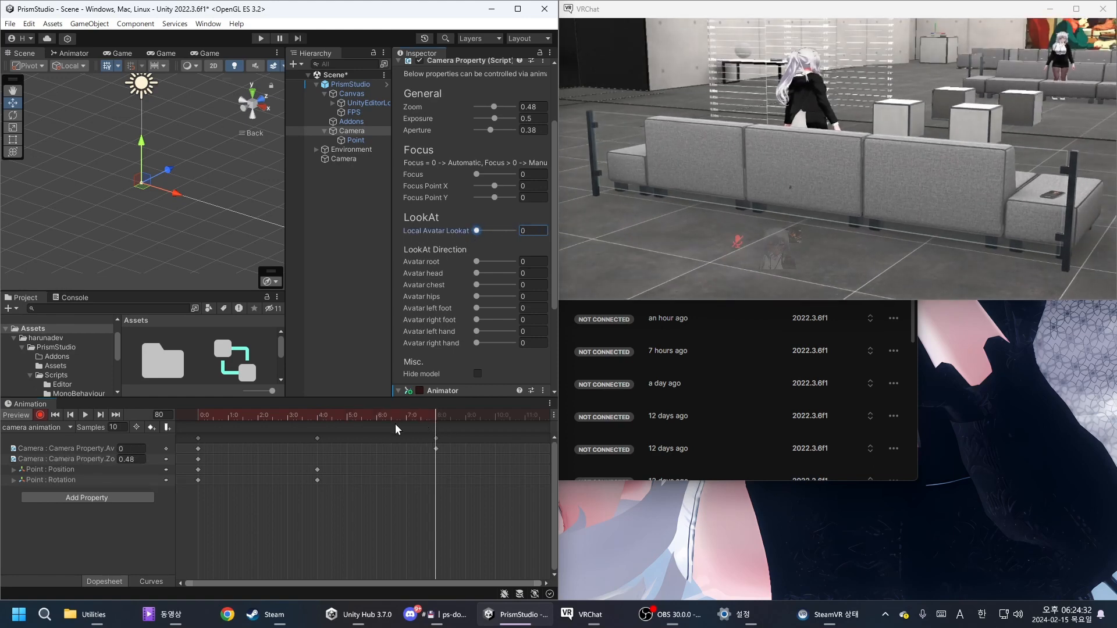
drag(479, 228, 518, 229)
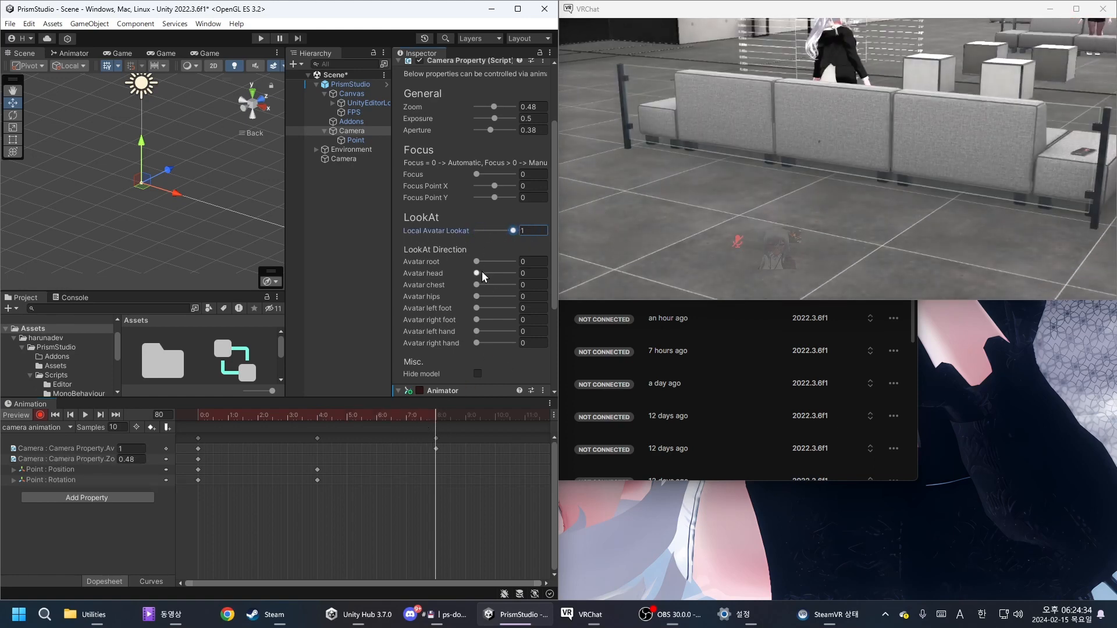
- Set the Avatar head, Avatar chest and Avatar hips look-at directions to 1 at frame 80, and scrub the clip to check them
drag(480, 273, 581, 263)
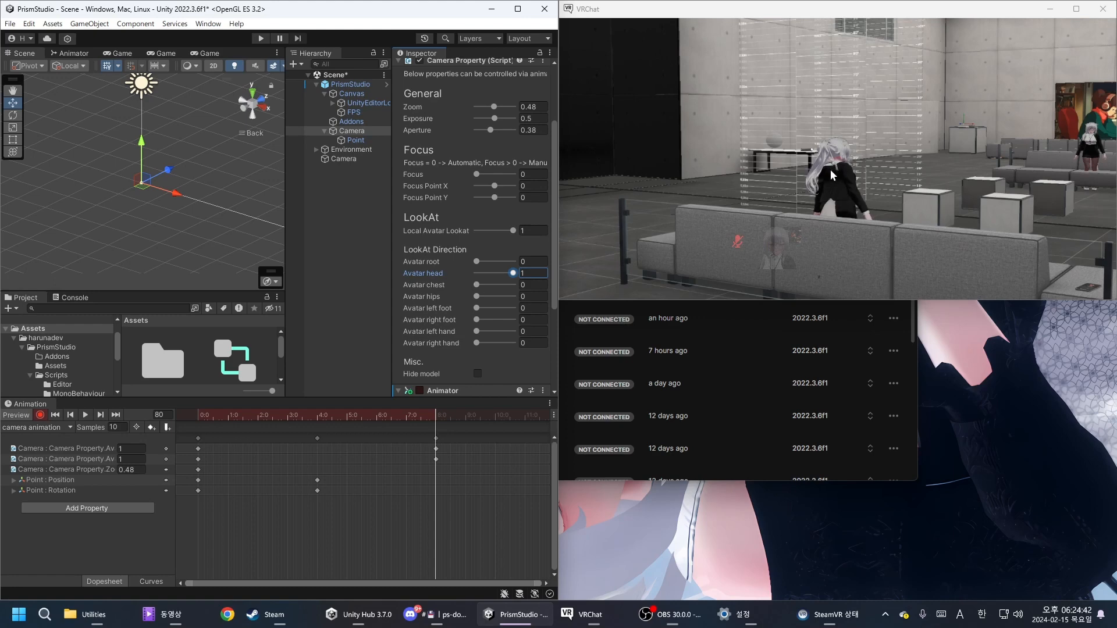
drag(478, 284, 516, 297)
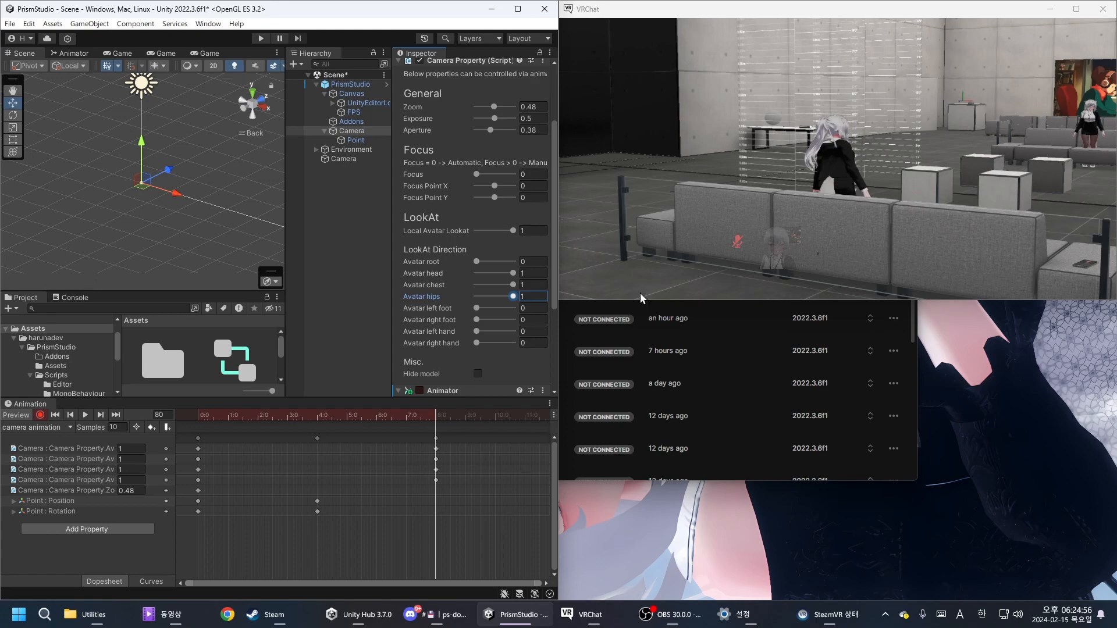
drag(428, 409, 187, 429)
drag(435, 415, 436, 417)
- Frame the Point in the Scene view and raise it to about X -2.4, Y 2.18, Z -8.09 at frame 80
click(367, 138)
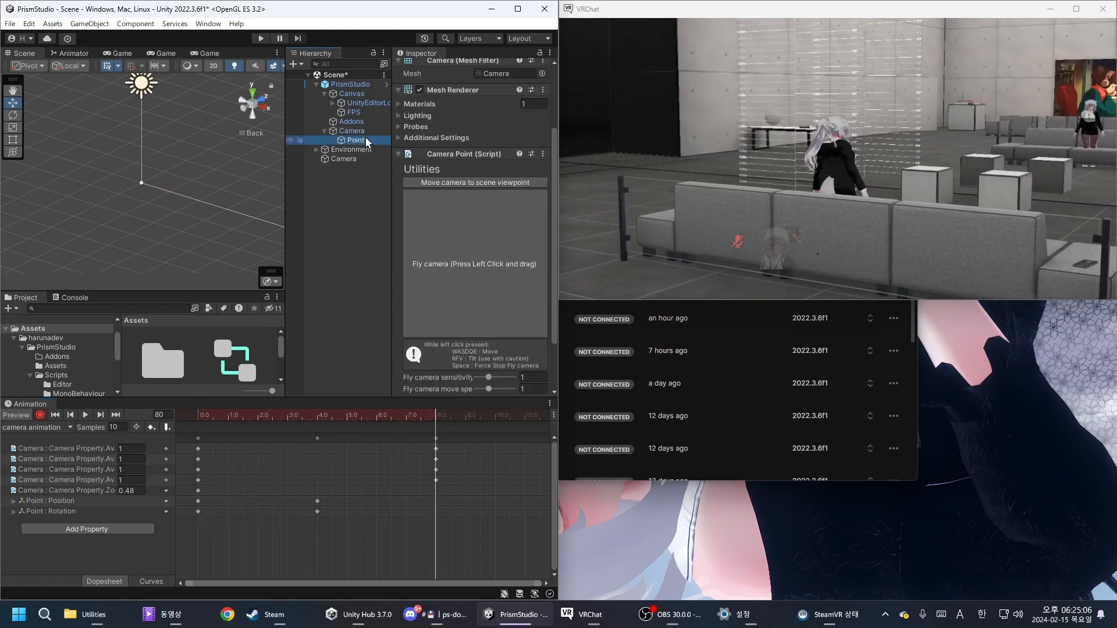
click(253, 100)
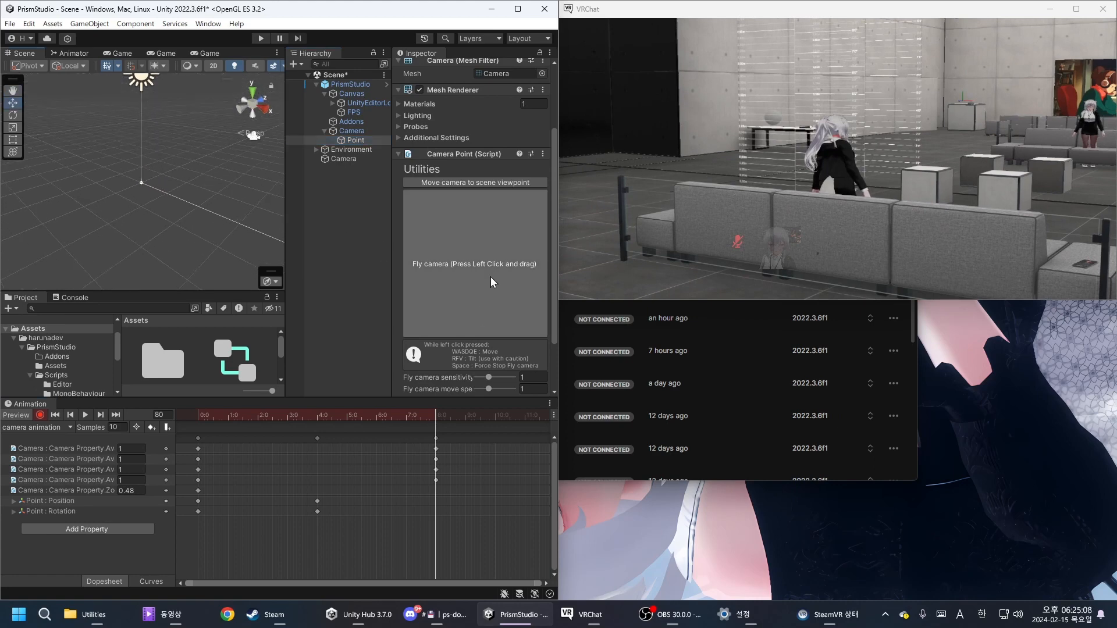
double_click(378, 141)
key(s)
right_drag(198, 213, 148, 197)
key(d)
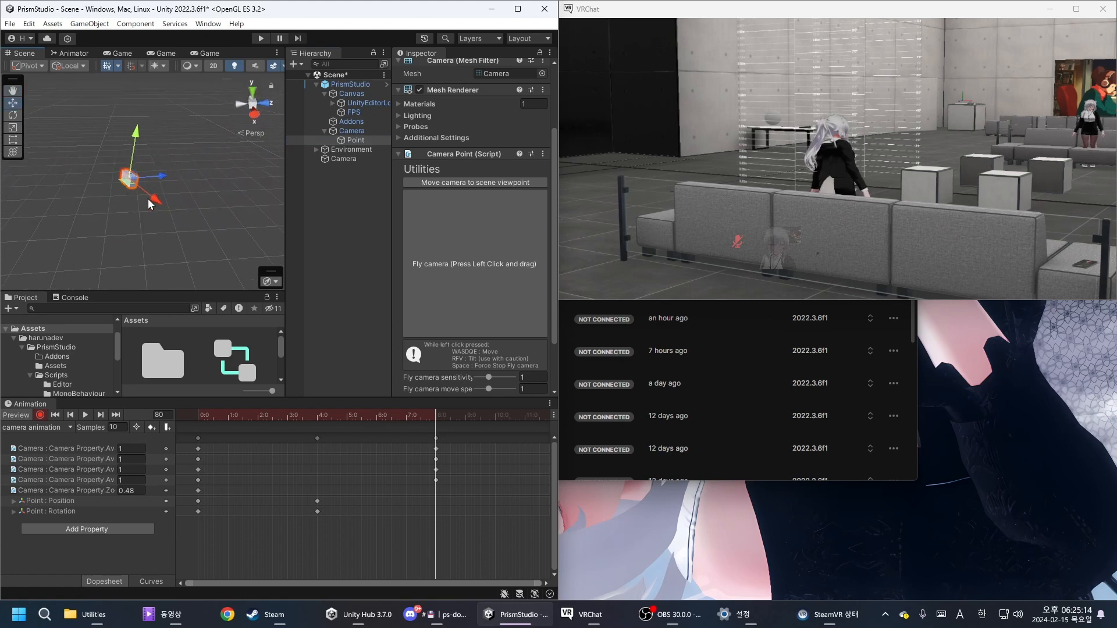
mouse_move(152, 173)
mouse_down()
mouse_move(231, 172)
mouse_move(140, 179)
mouse_move(157, 180)
mouse_up()
drag(130, 139, 132, 118)
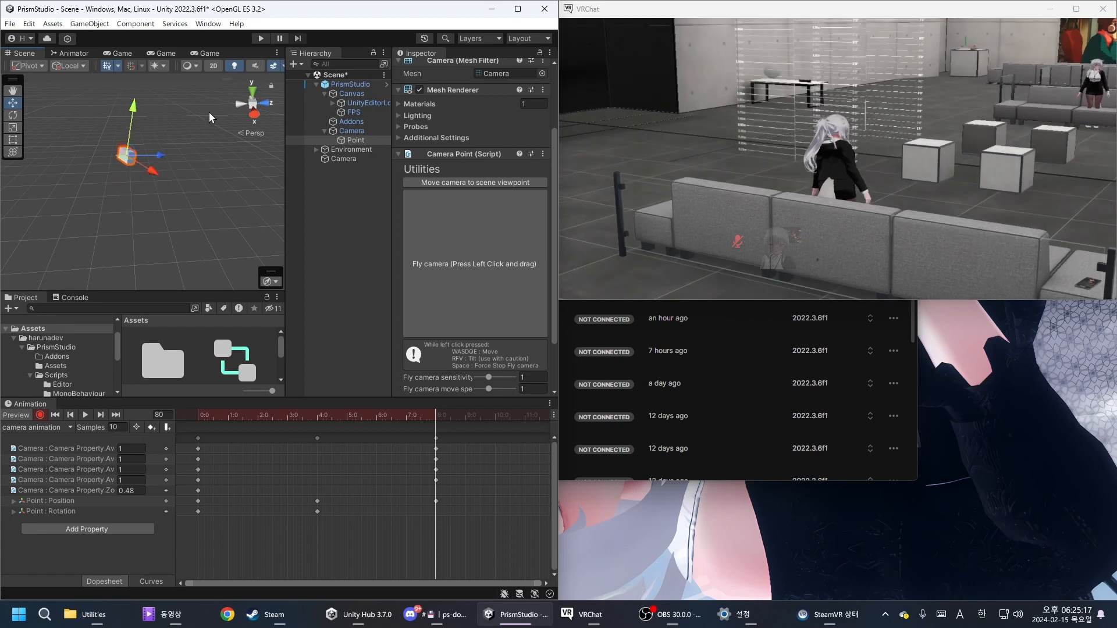
- Lower and shift the Point to about X -1.93, Y 1.71, Z -8.94 at frame 80, keeping the avatar in view
click(364, 131)
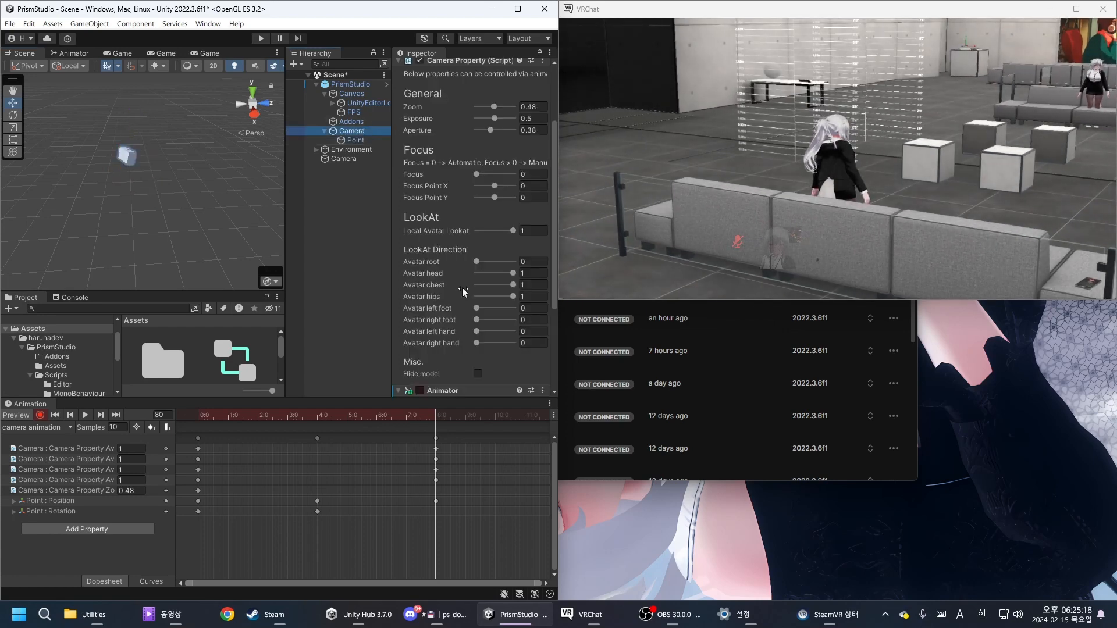
click(348, 139)
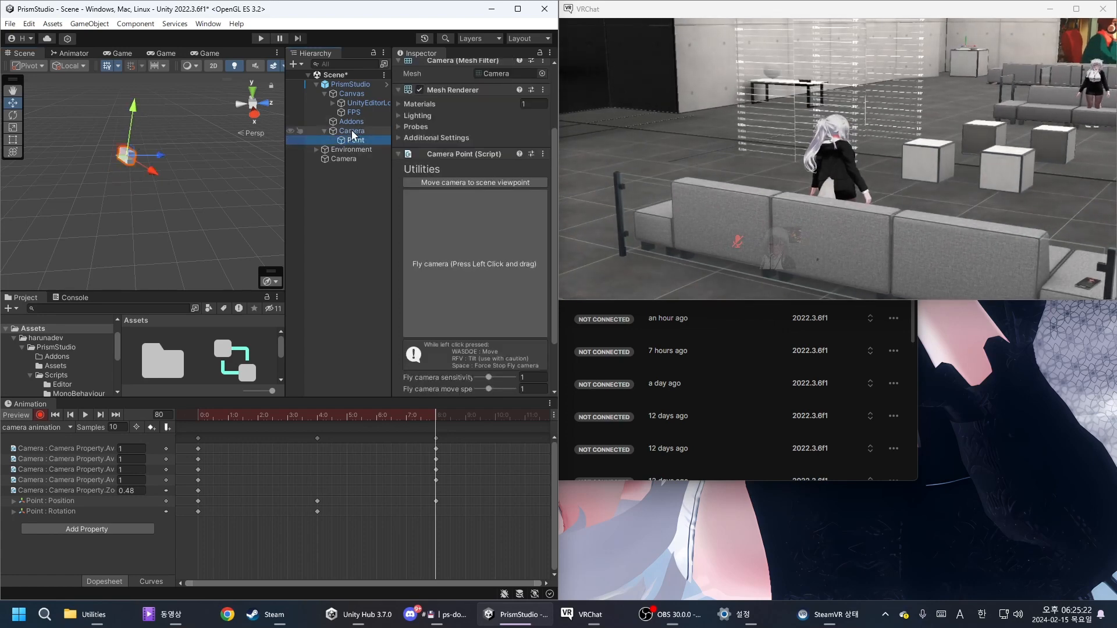
click(368, 131)
click(372, 140)
scroll(442, 152, up, 3)
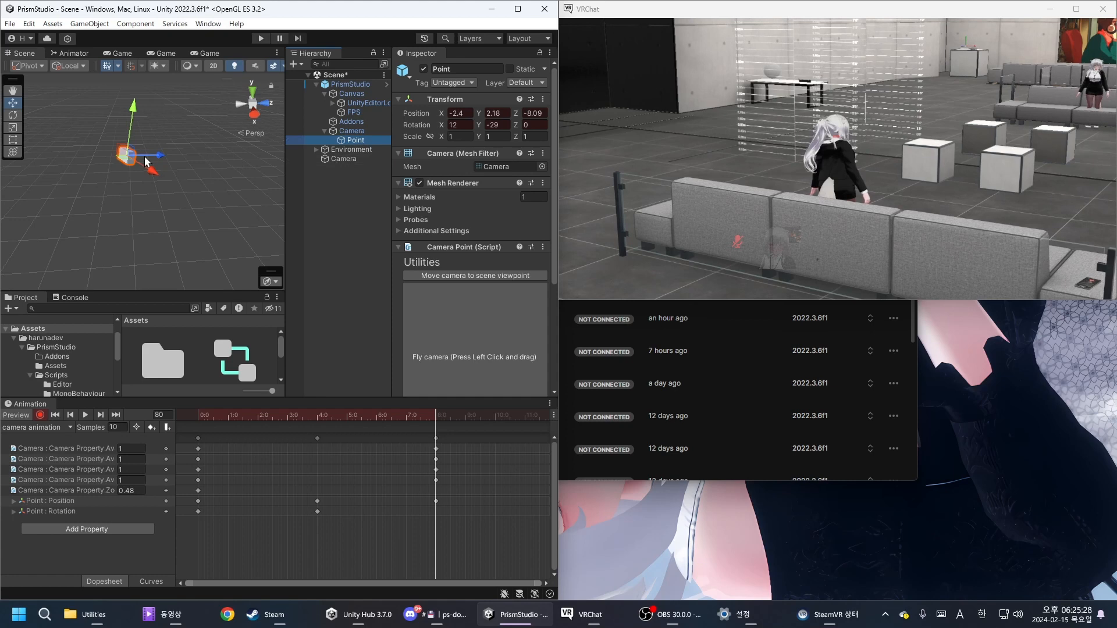
drag(160, 156, 127, 157)
drag(97, 107, 92, 137)
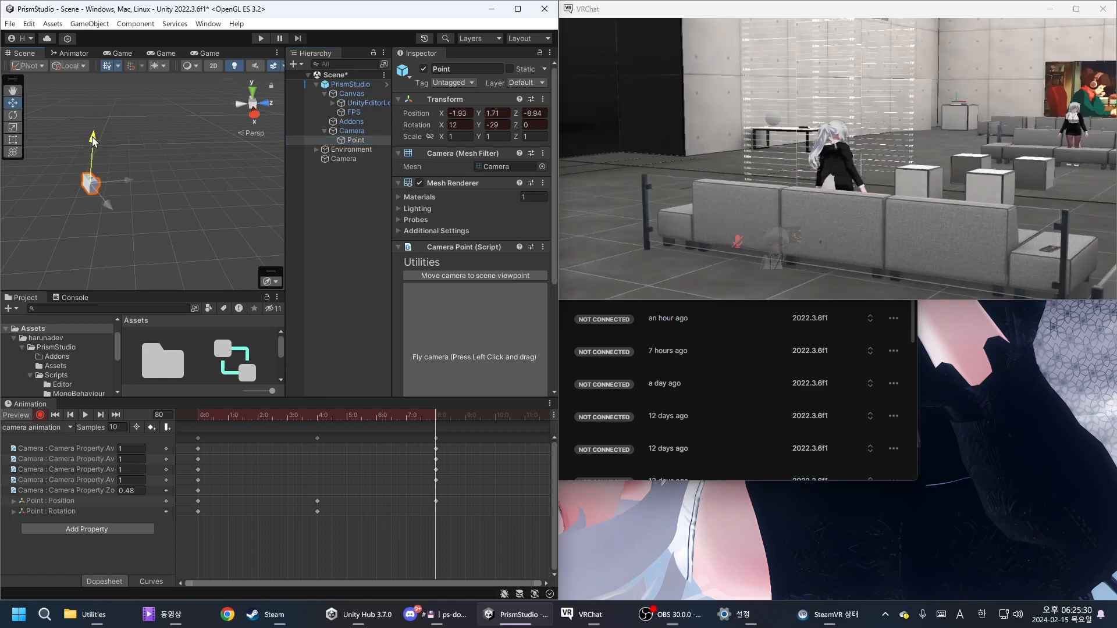
click(127, 225)
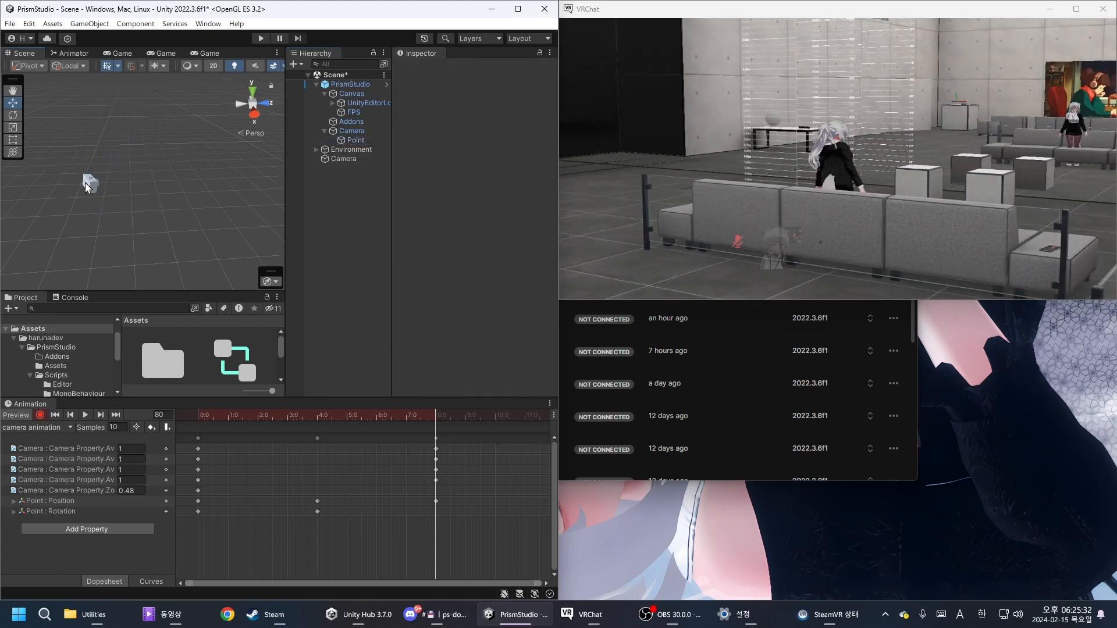
click(88, 184)
click(379, 131)
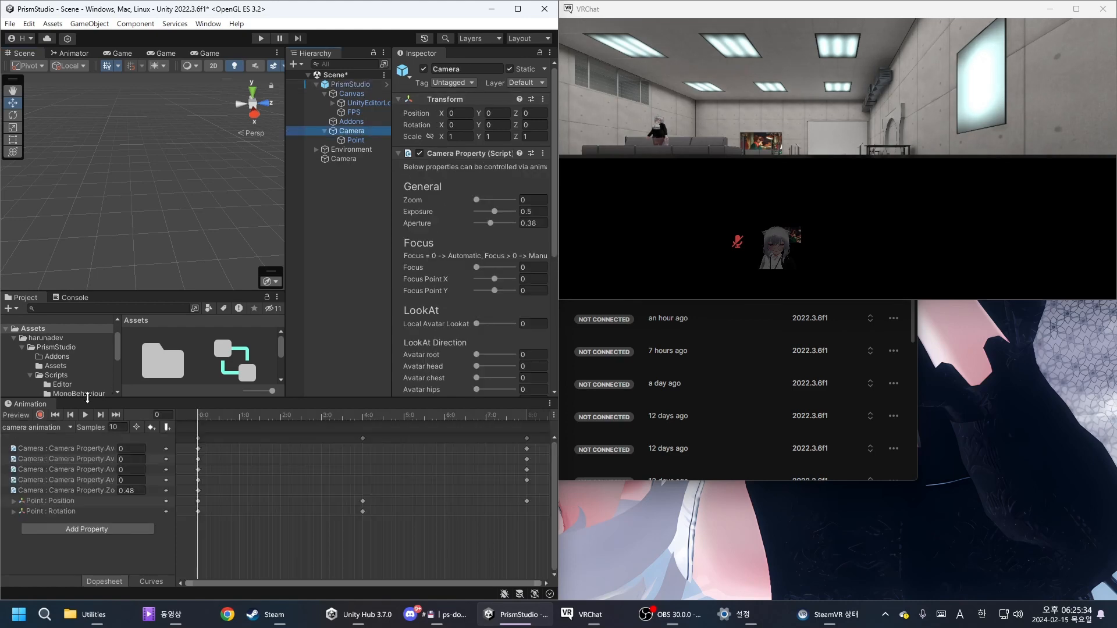
click(357, 112)
click(358, 93)
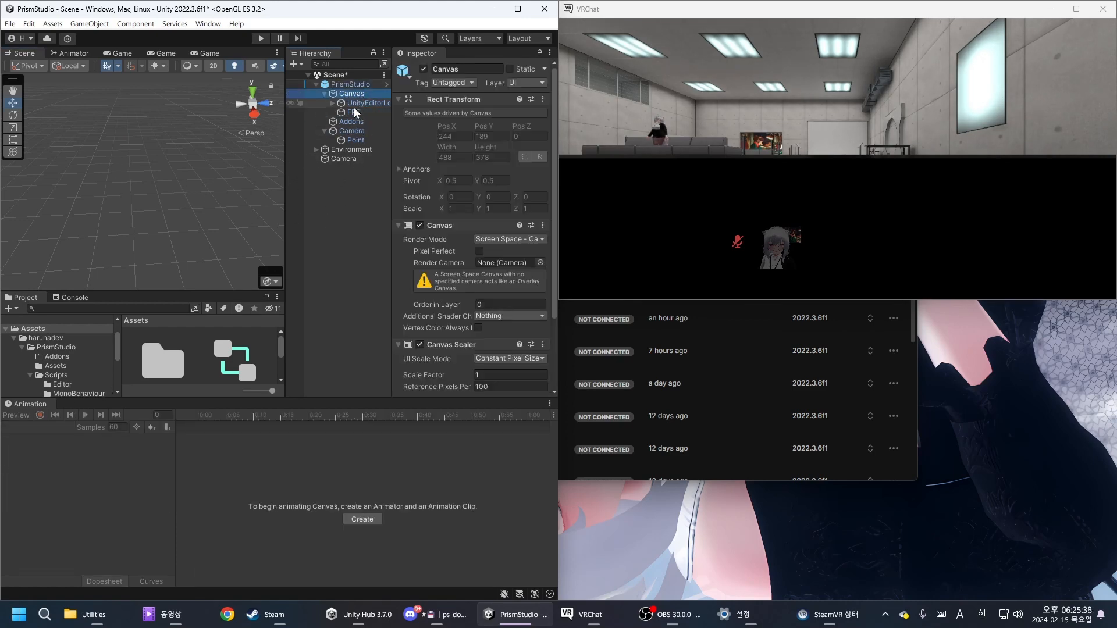
click(354, 111)
click(353, 121)
click(354, 131)
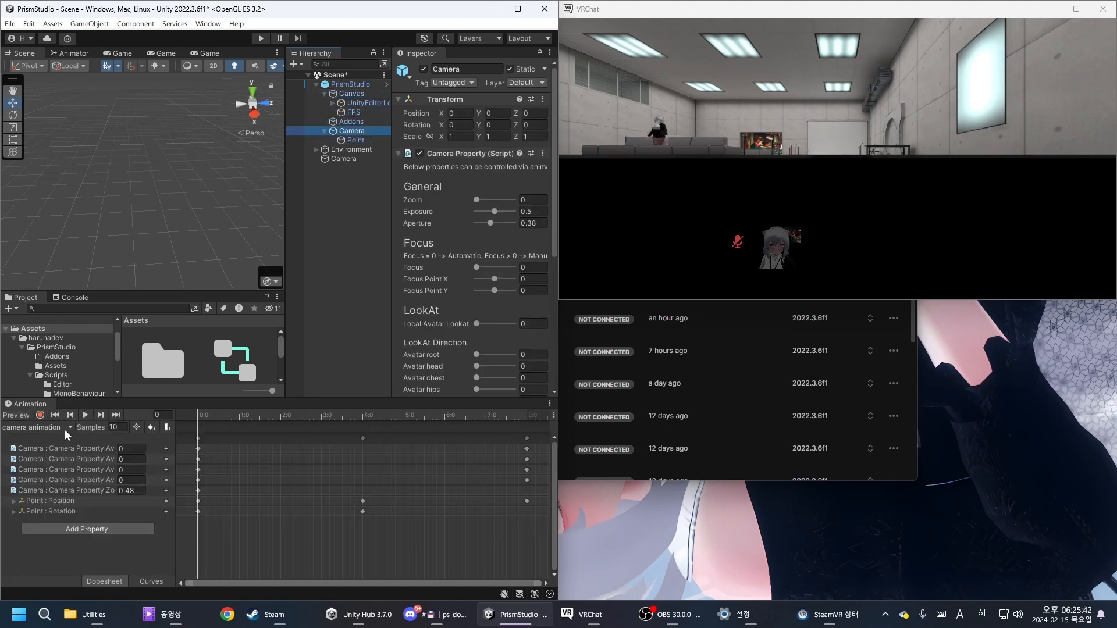
- Resume recording on the Camera's animation clip and scrub it to frame 80
click(39, 415)
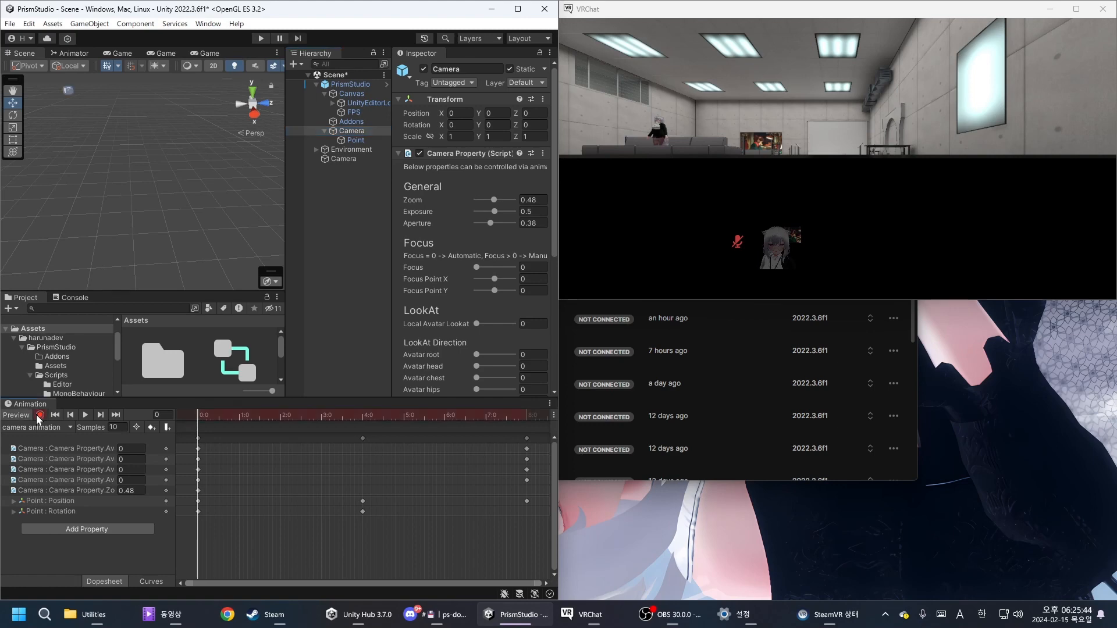
click(351, 130)
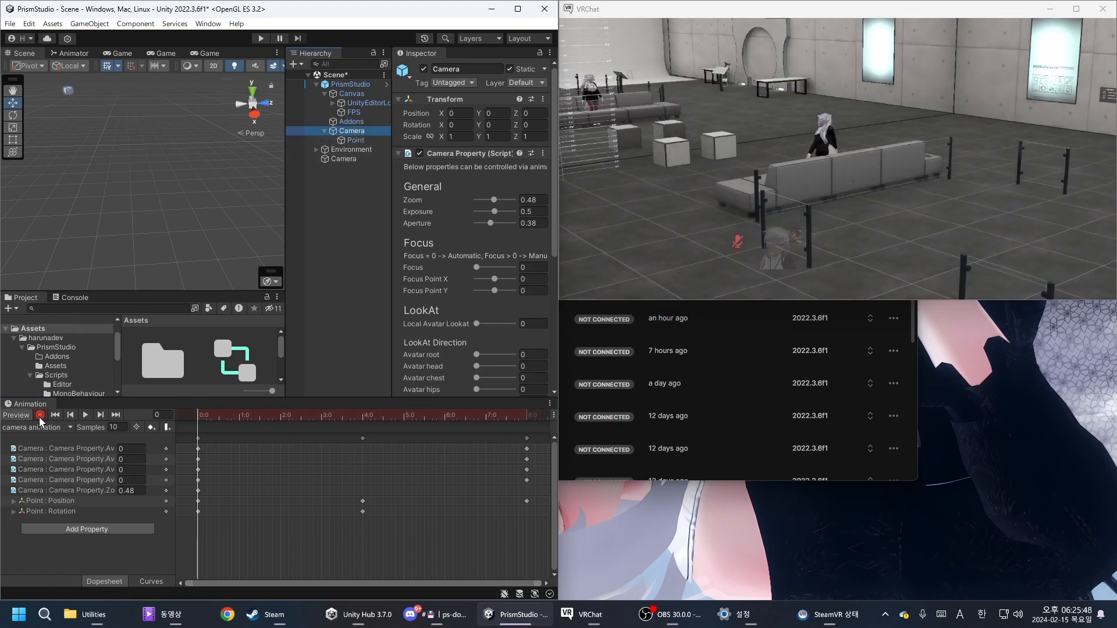
scroll(451, 450, down, 4)
drag(449, 416, 383, 417)
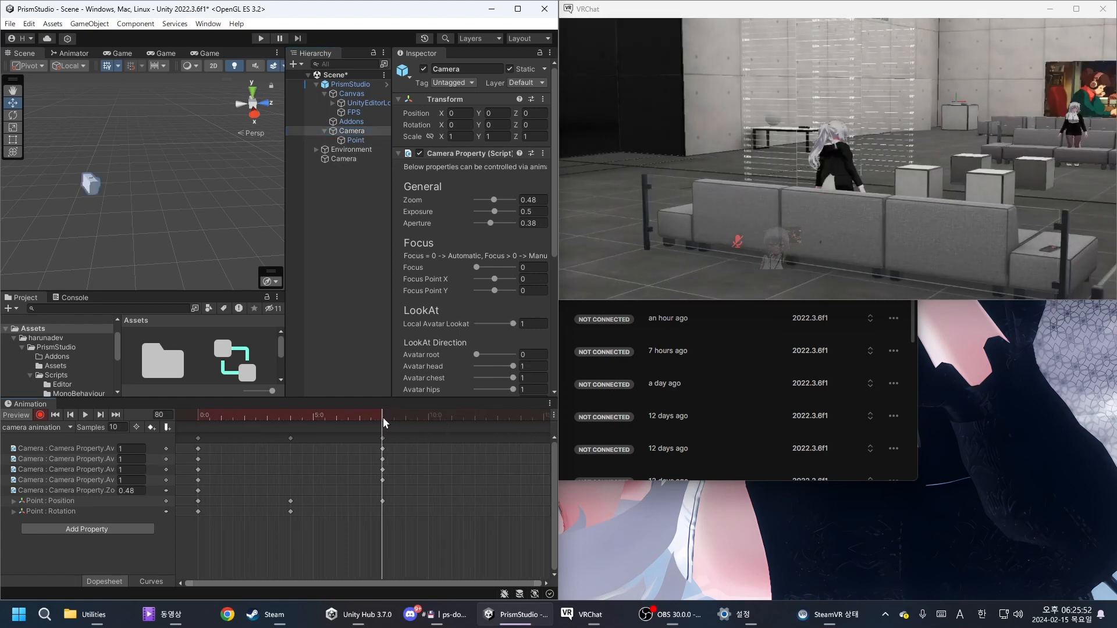
click(89, 185)
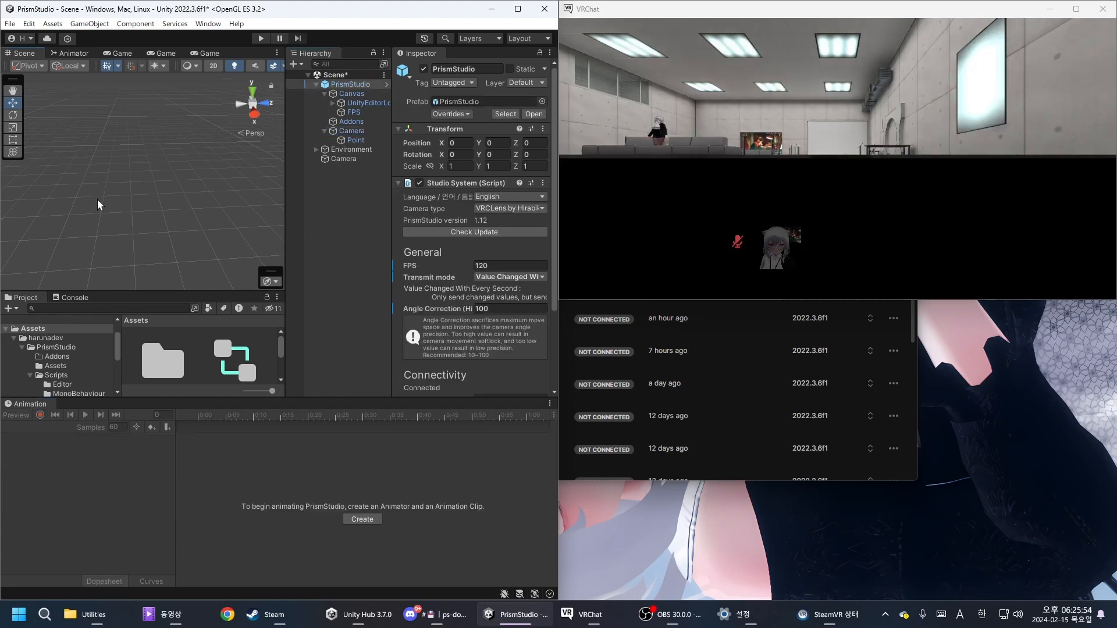
- Restart recording on the Camera's animation clip and select its Point object for editing
click(362, 132)
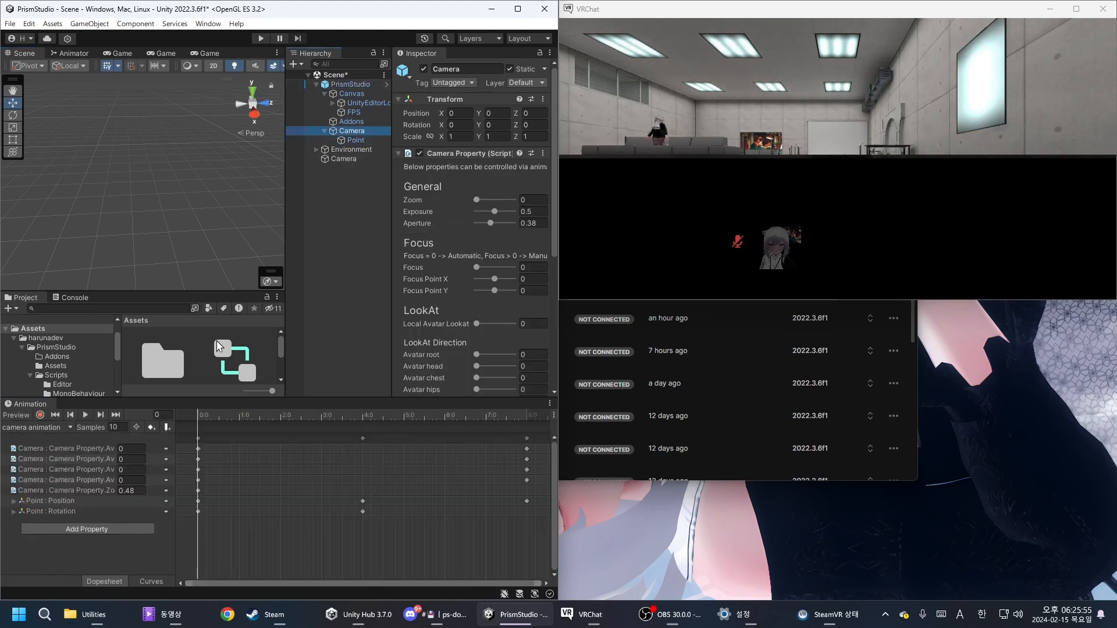
click(40, 415)
click(367, 141)
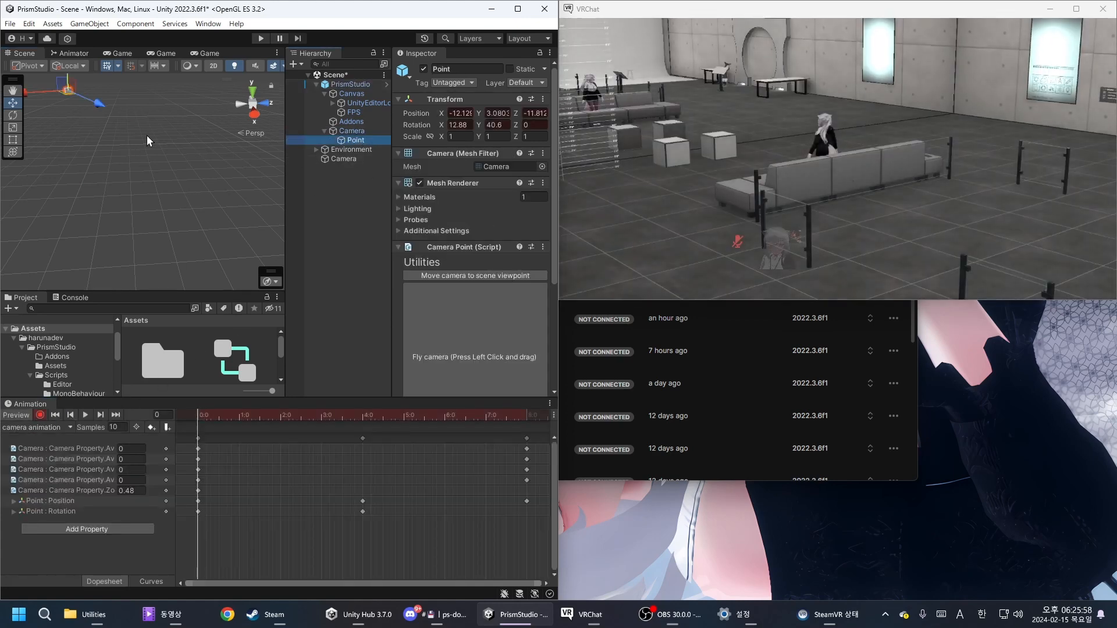
- Try moving the Point to about X -7.5, Y 1.61, Z -7.33 at frame 0, and undo the move
mouse_move(167, 145)
right_down()
mouse_move(172, 130)
mouse_move(174, 143)
right_up()
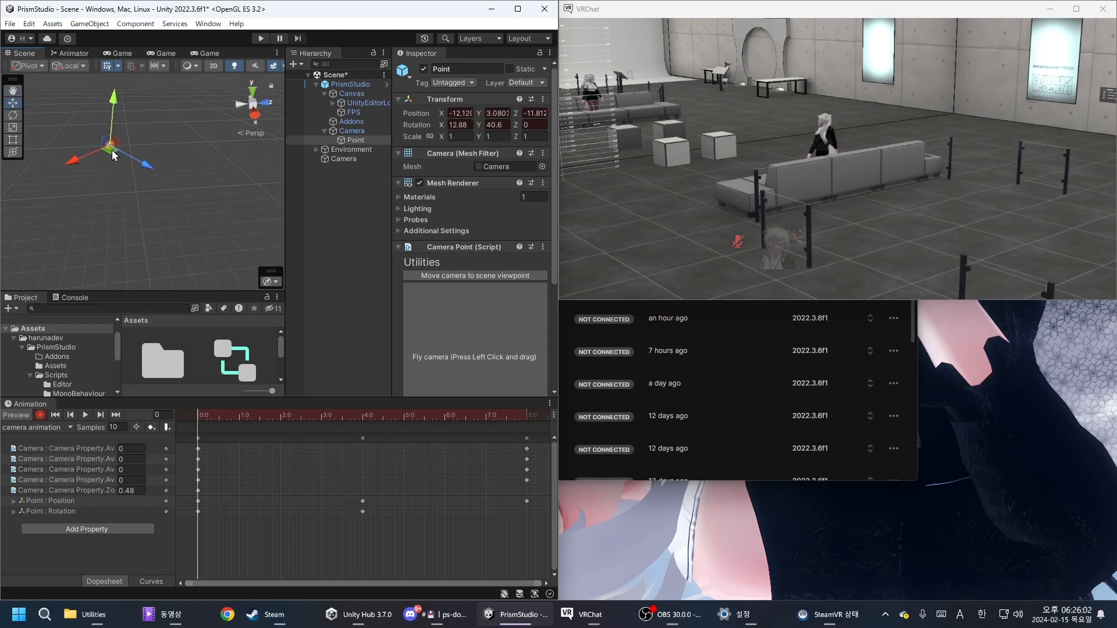
drag(114, 154, 187, 204)
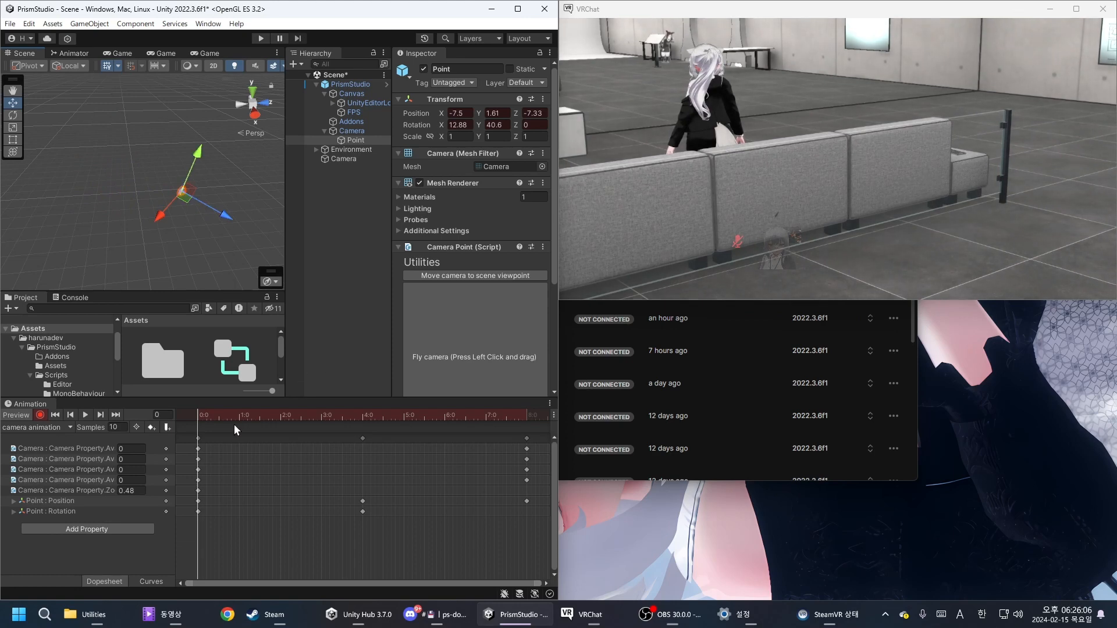
key(ctrl+z)
- At frame 80, move the Point to about X -6.58, Y 4.47, Z -6.36 so it looks down on the avatar
drag(478, 418, 527, 417)
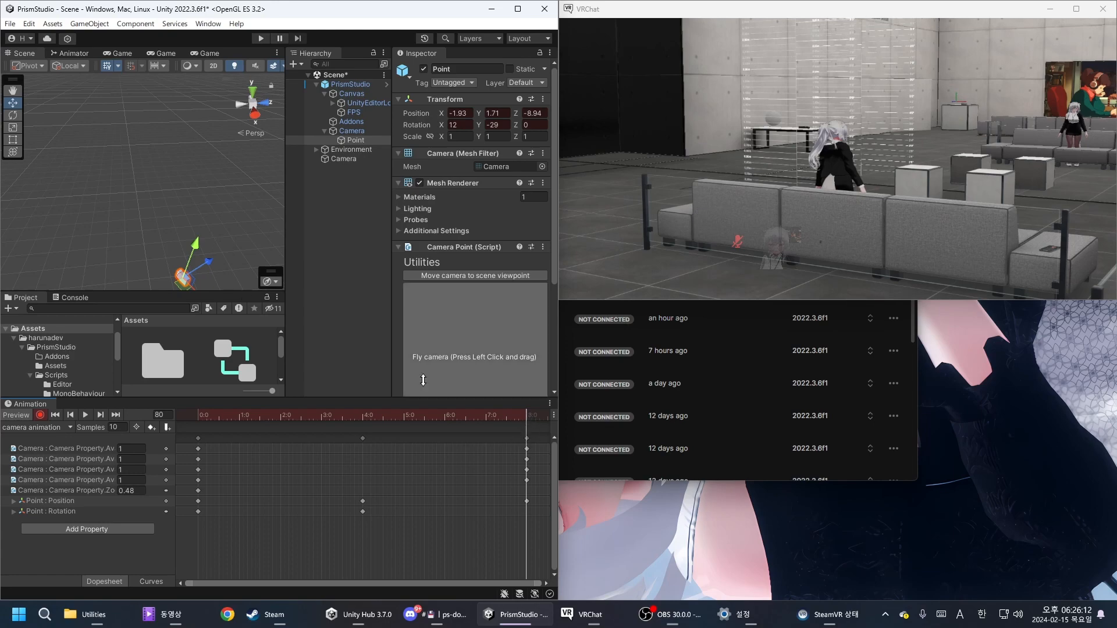
drag(191, 282, 74, 167)
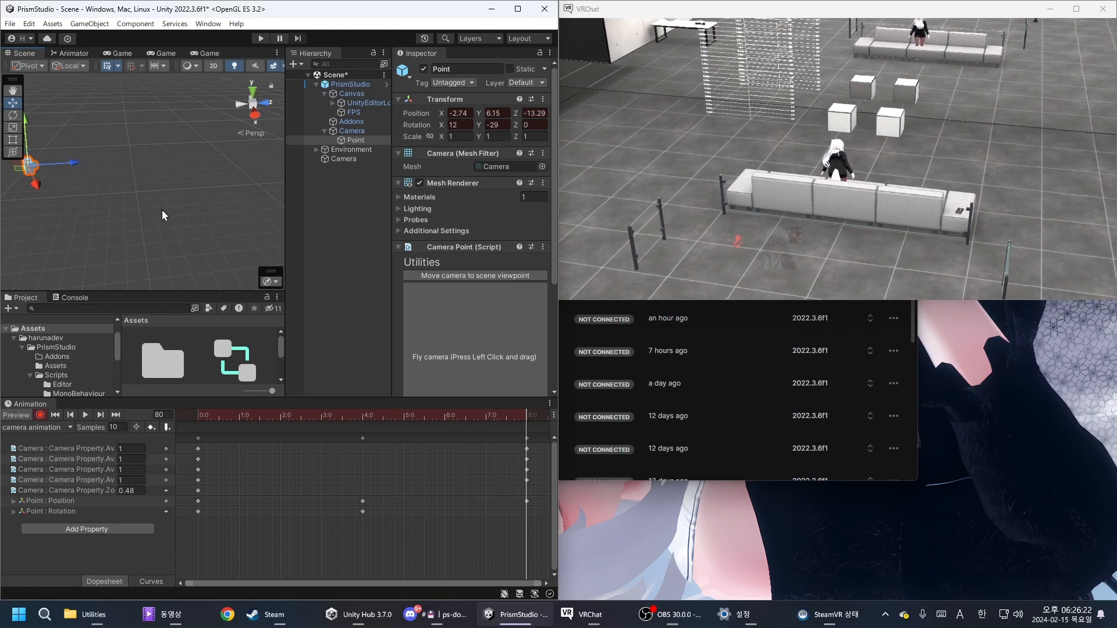
scroll(160, 209, down, 2)
drag(82, 169, 268, 155)
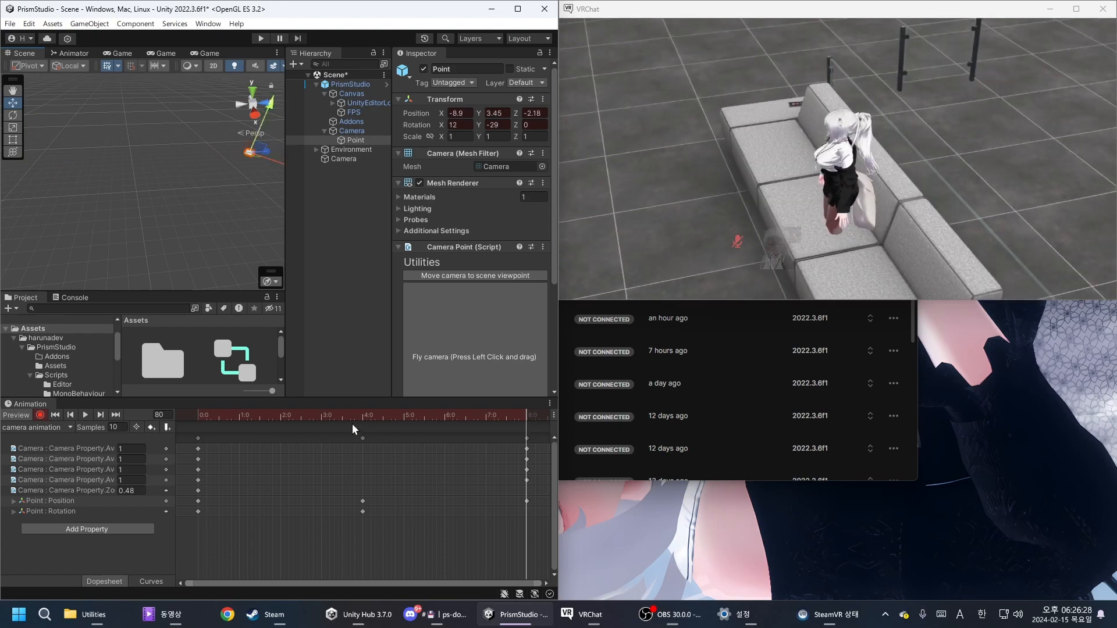
mouse_move(521, 414)
mouse_down()
mouse_move(495, 415)
mouse_move(525, 417)
mouse_up()
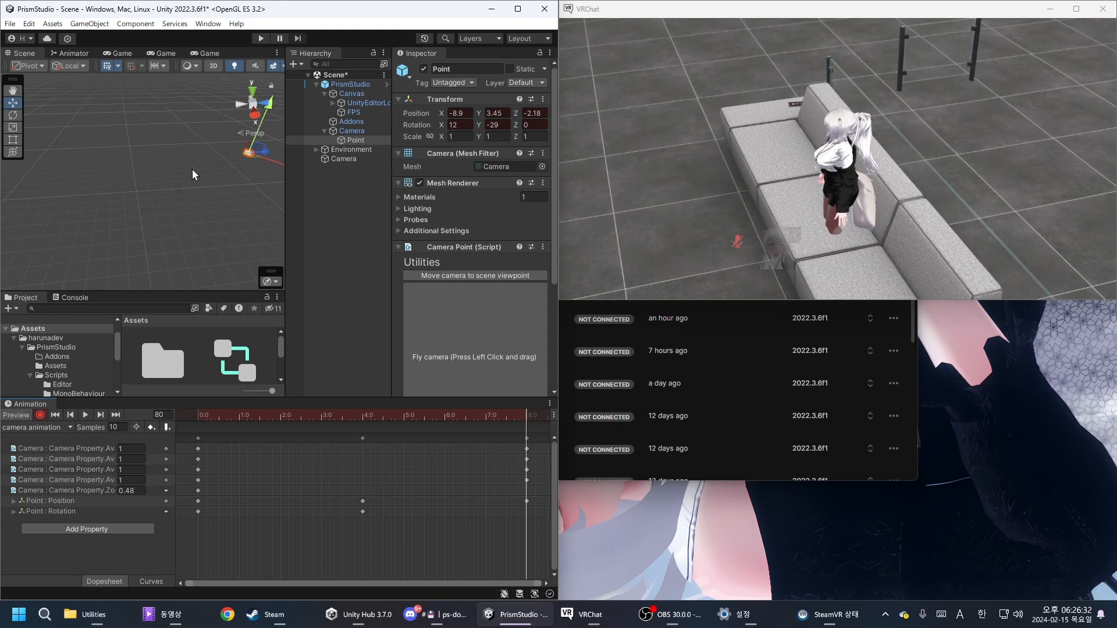
double_click(380, 140)
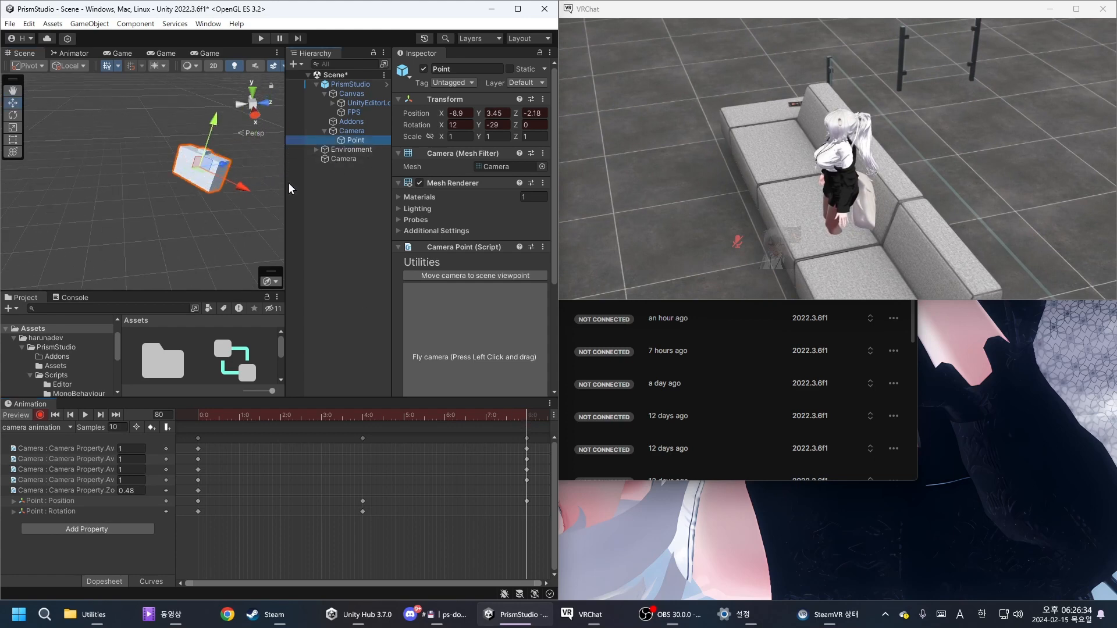
right_drag(187, 228, 163, 238)
key(s)
scroll(162, 239, down, 2)
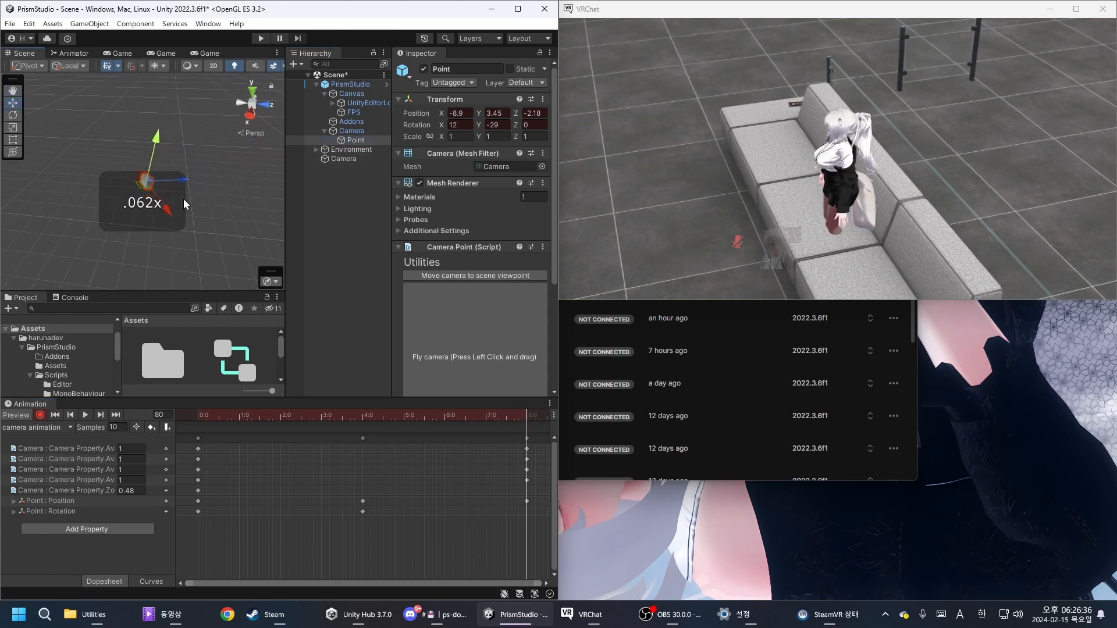
drag(190, 180, 23, 187)
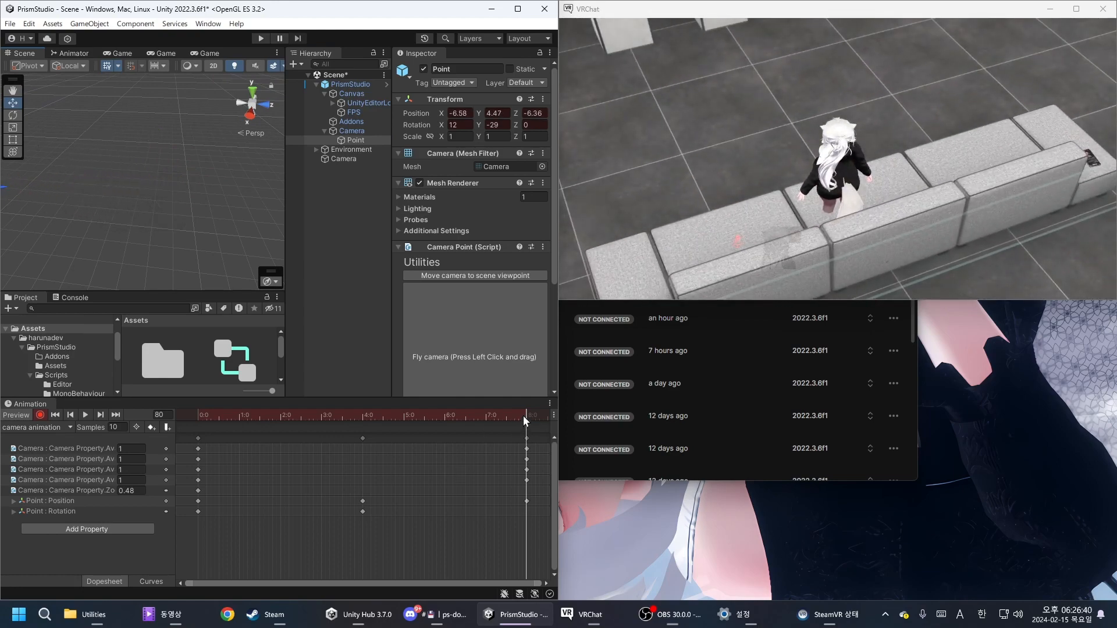
- Select the Camera and copy its four look-at keyframes with value 0 from frame 0 to frame 40
drag(523, 415, 324, 410)
click(374, 132)
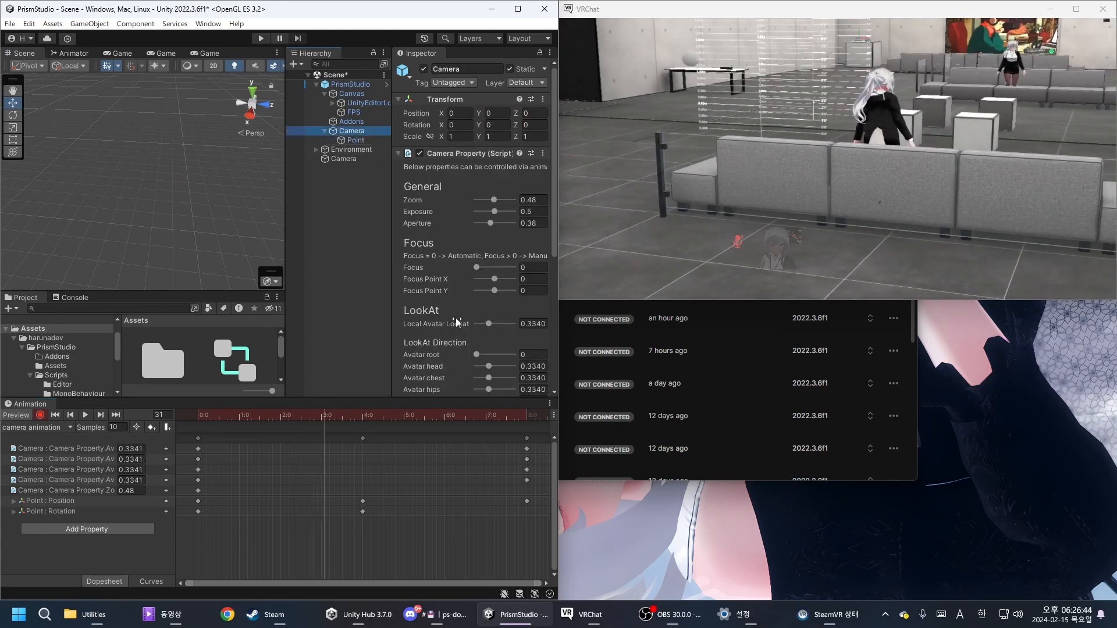
mouse_move(348, 414)
mouse_down()
mouse_move(391, 416)
mouse_move(205, 416)
mouse_move(390, 418)
mouse_move(361, 424)
mouse_up()
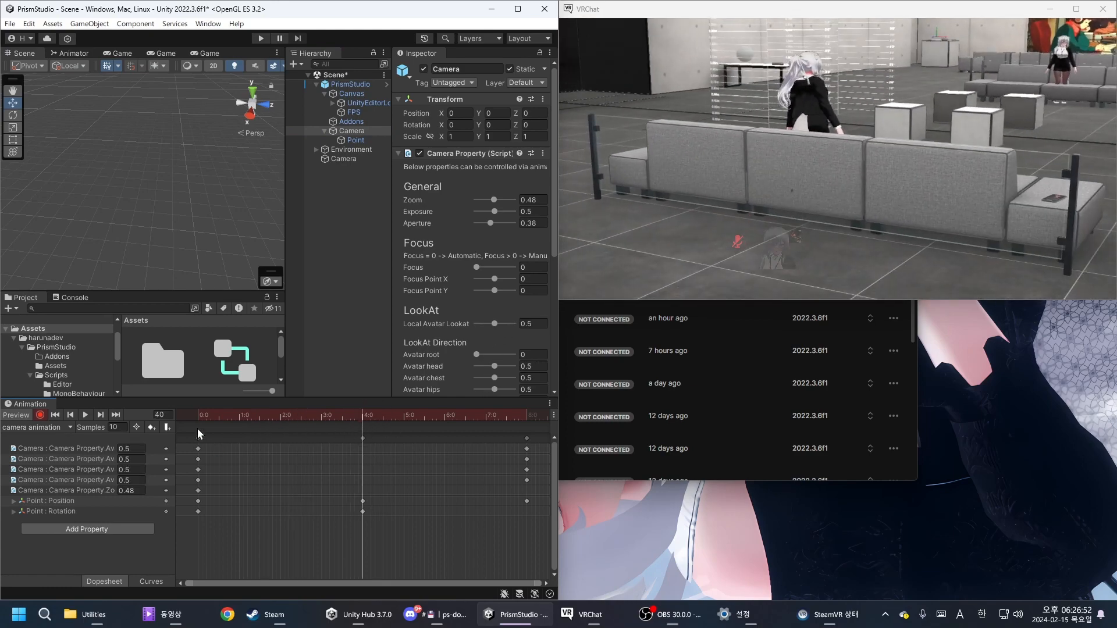
click(528, 415)
drag(368, 415, 362, 414)
drag(246, 416, 206, 483)
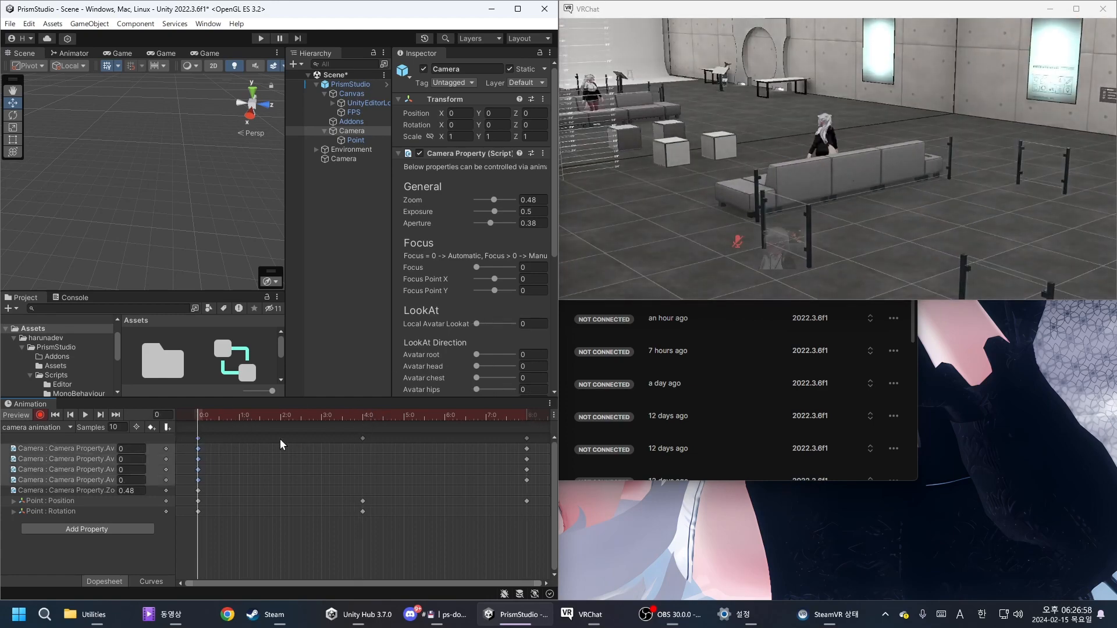
click(364, 414)
key(ctrl+v)
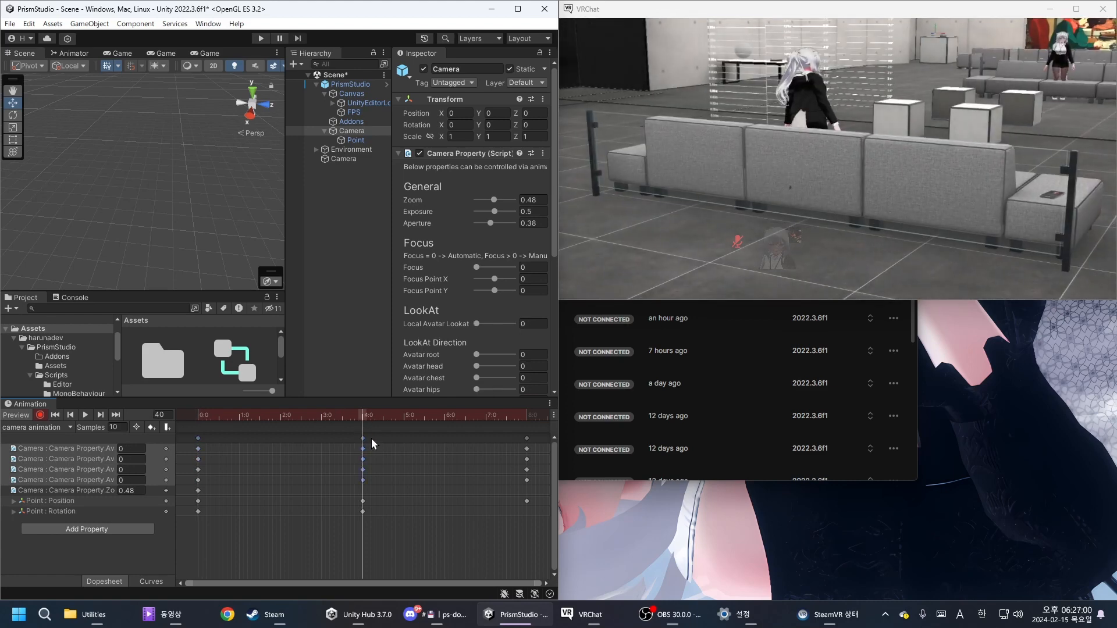
- Try copying all keyframes at frame 0 and pasting them at frame 20
drag(272, 445, 194, 542)
click(279, 491)
drag(224, 442, 197, 534)
click(262, 460)
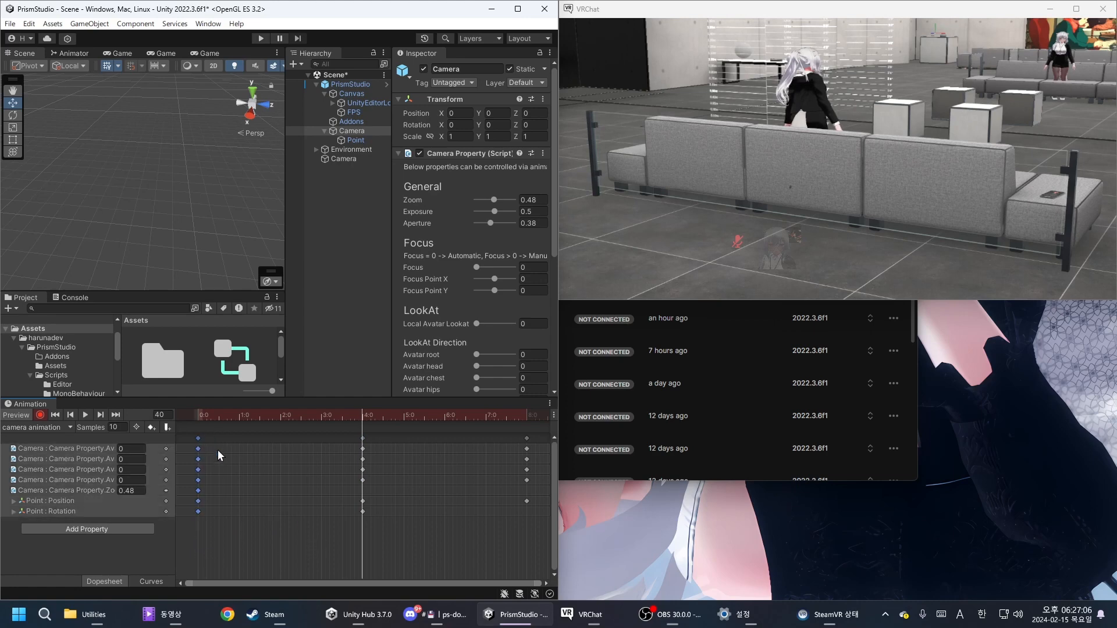
drag(216, 447, 194, 529)
click(280, 416)
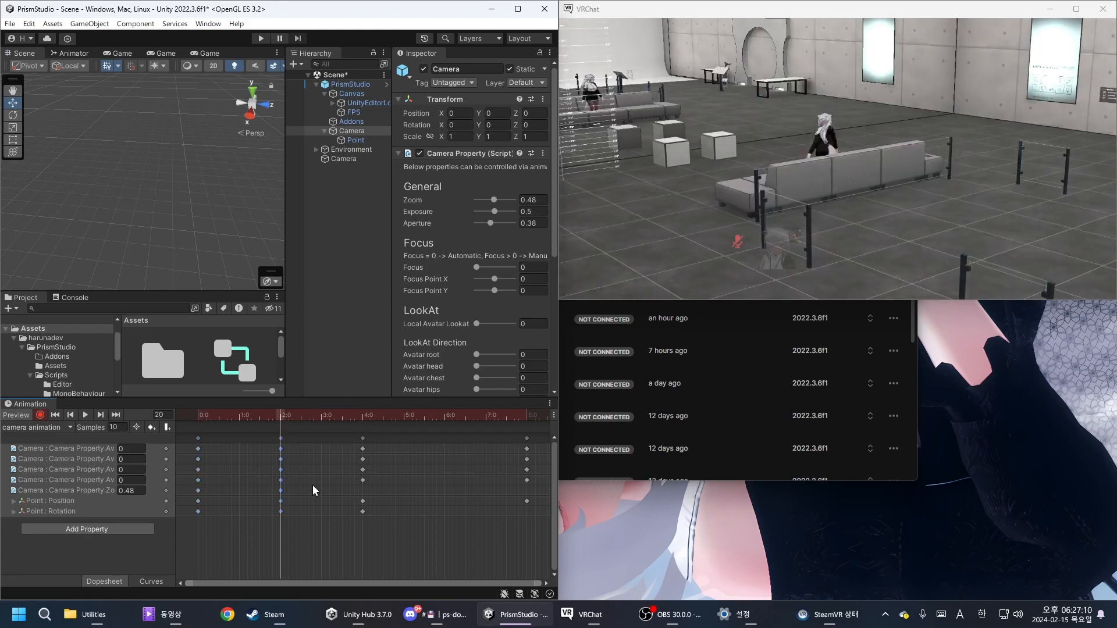
- Record a keyframe at frame 50 with the Camera's Local Avatar Lookat set to 1, and scrub around it
drag(296, 409, 403, 437)
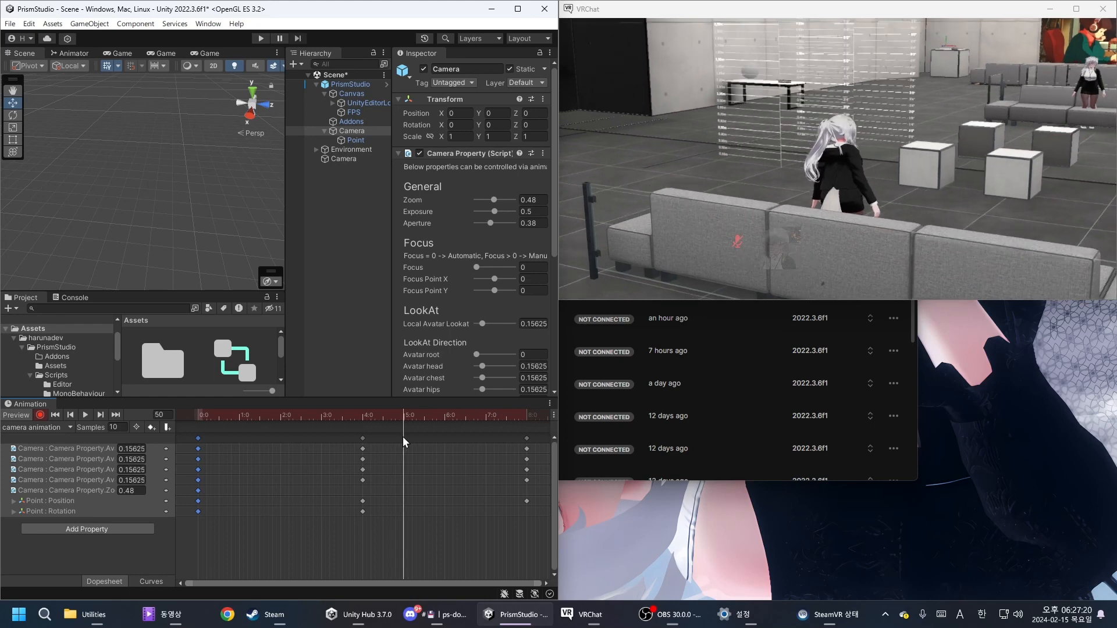
drag(482, 323, 518, 330)
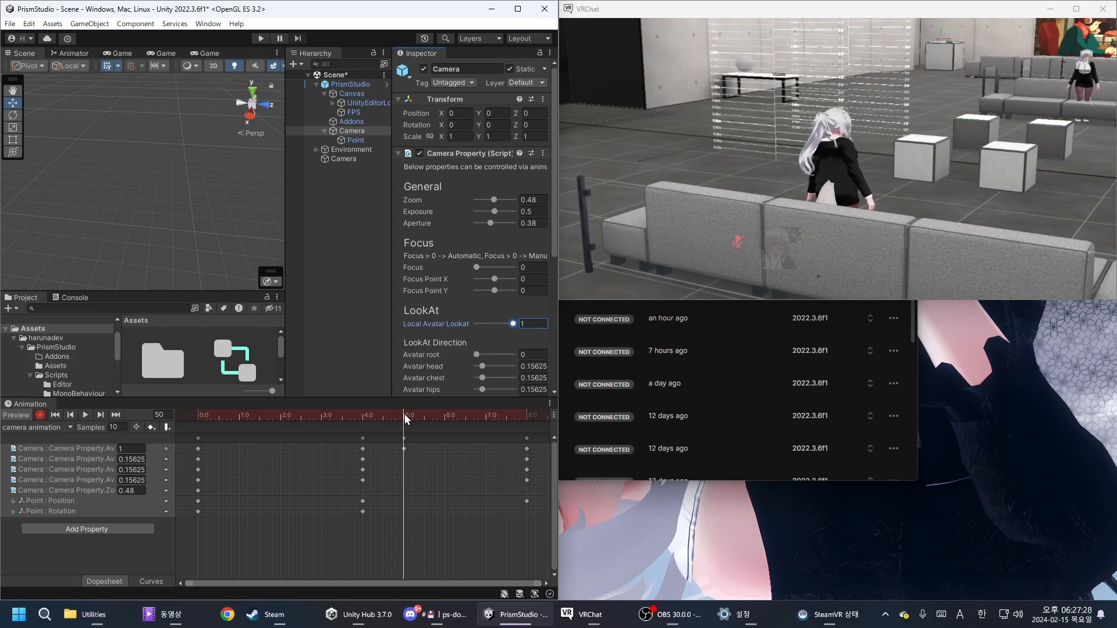
drag(404, 414, 403, 439)
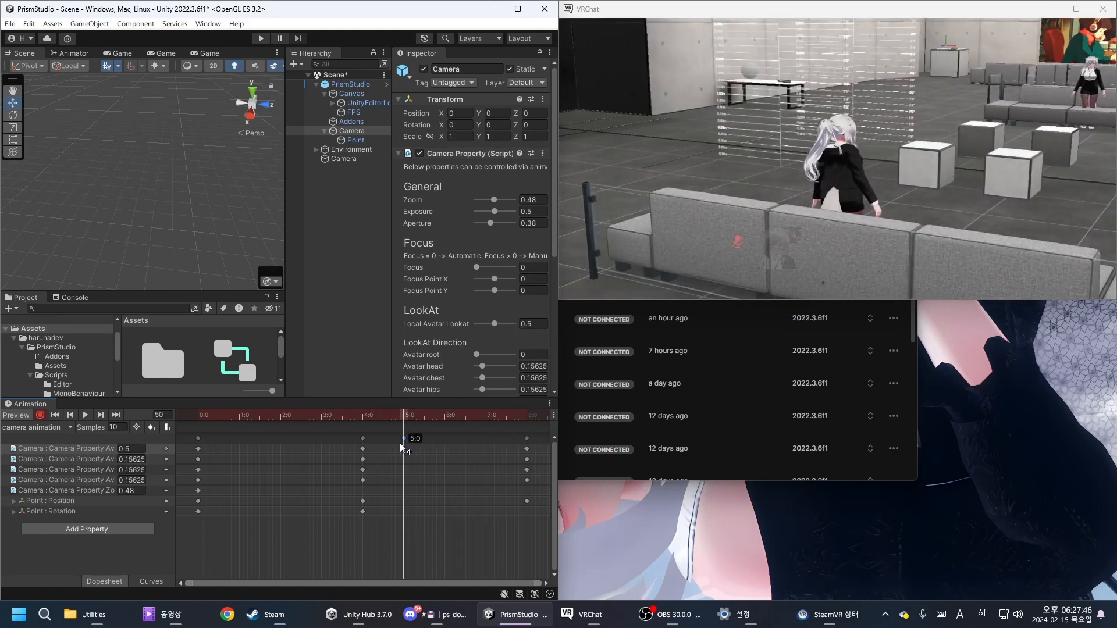
drag(399, 443, 444, 428)
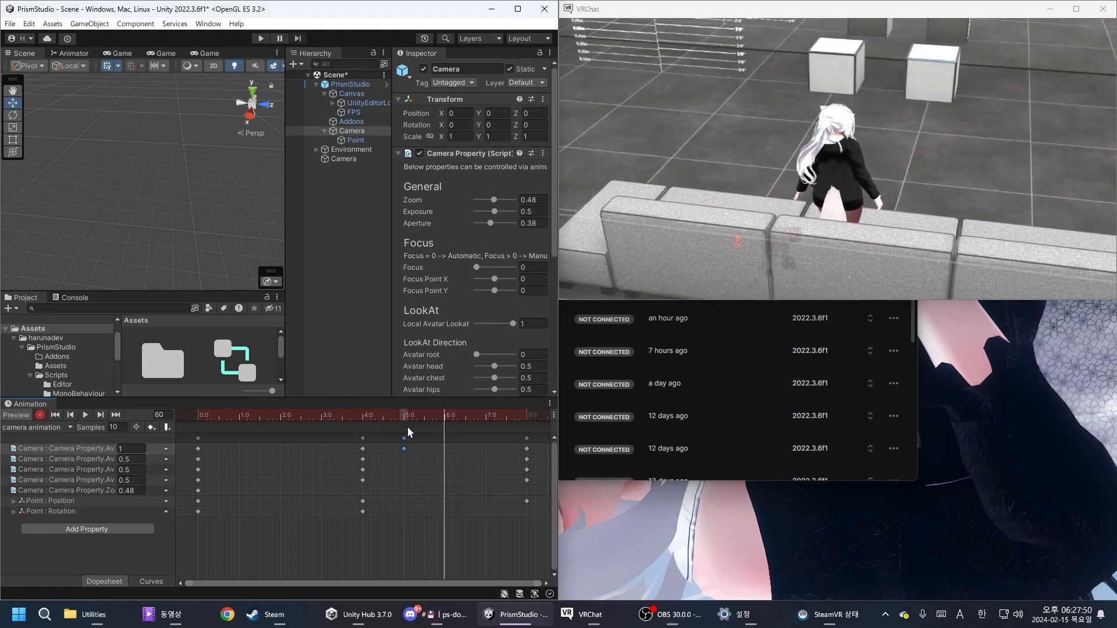
- Play the camera animation from frame 0 to check the transition into the avatar look-at
drag(375, 413, 192, 430)
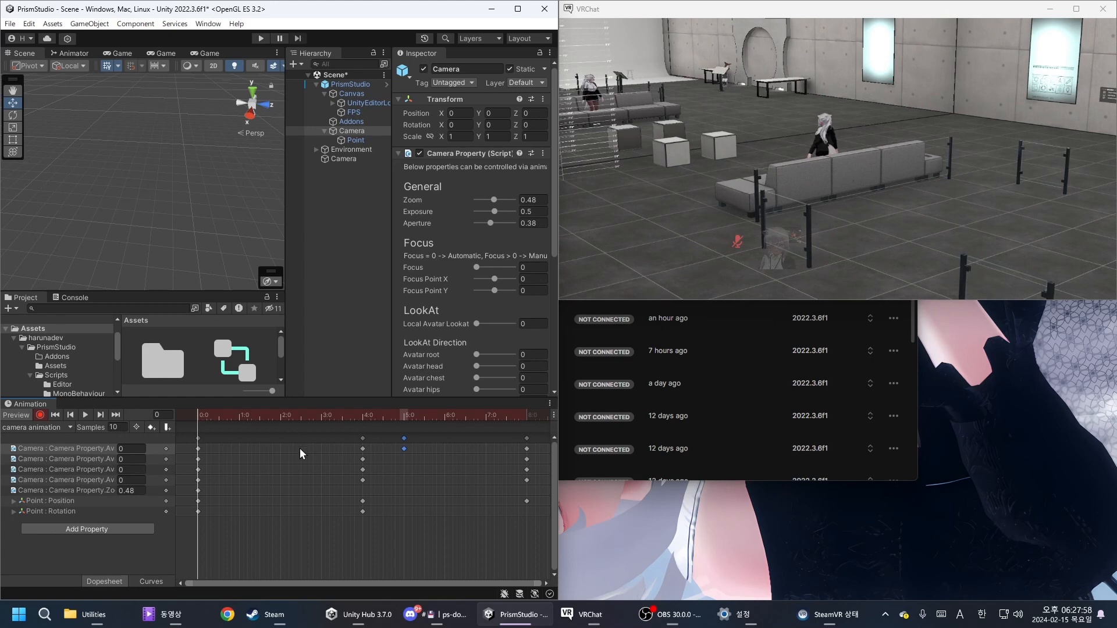
scroll(297, 465, down, 3)
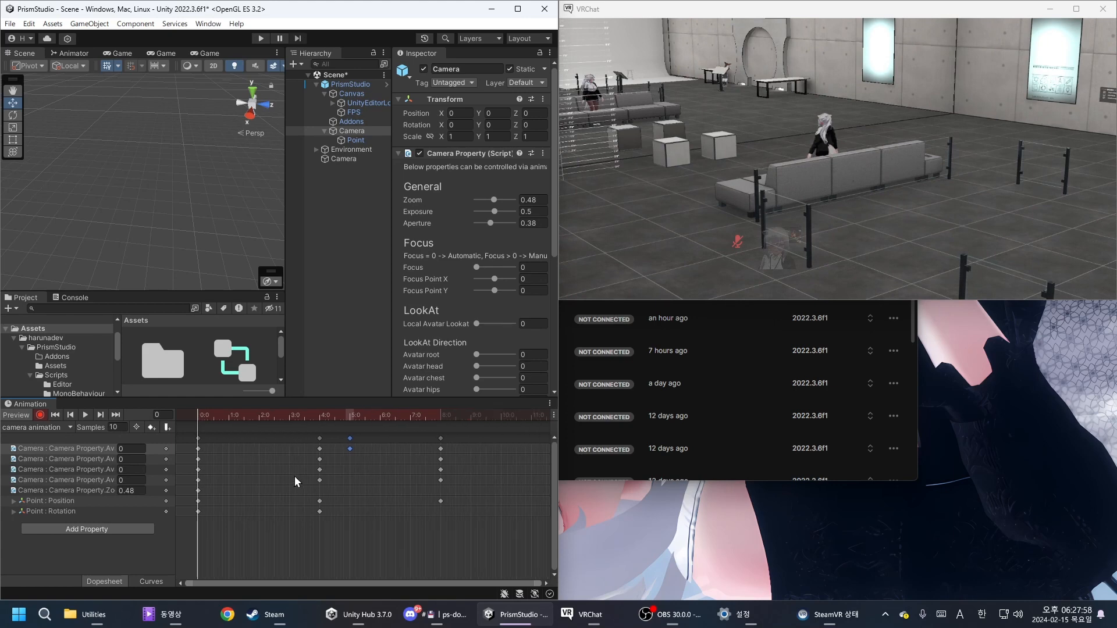
click(85, 415)
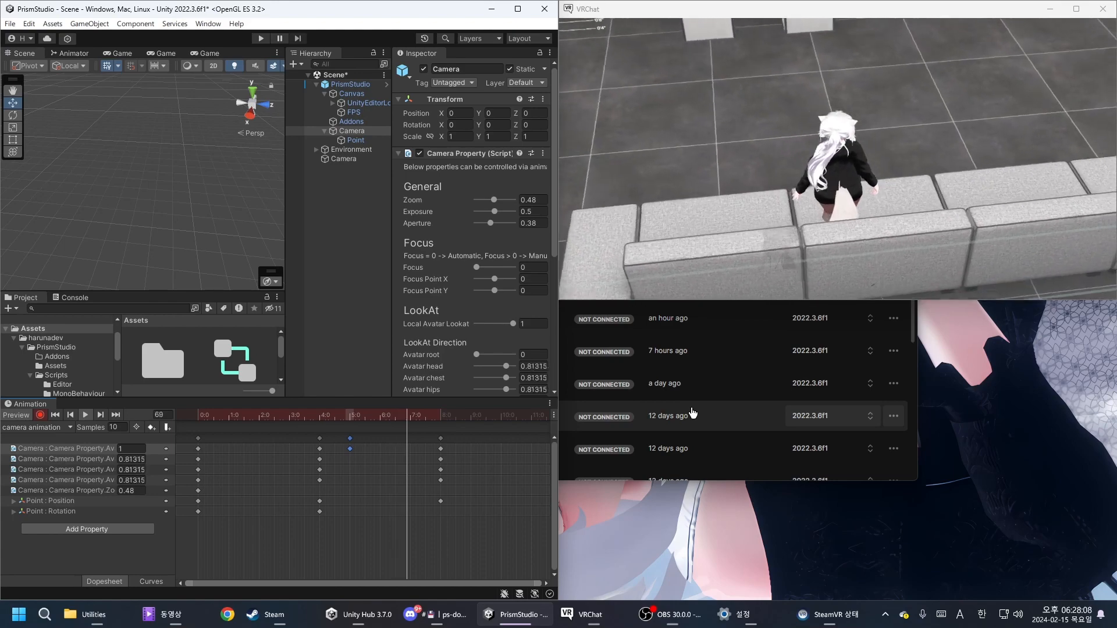
- Set the Camera's Local Avatar Lookat to 0.75 at frame 50, and scrub and play the clip to check it
drag(431, 417, 350, 420)
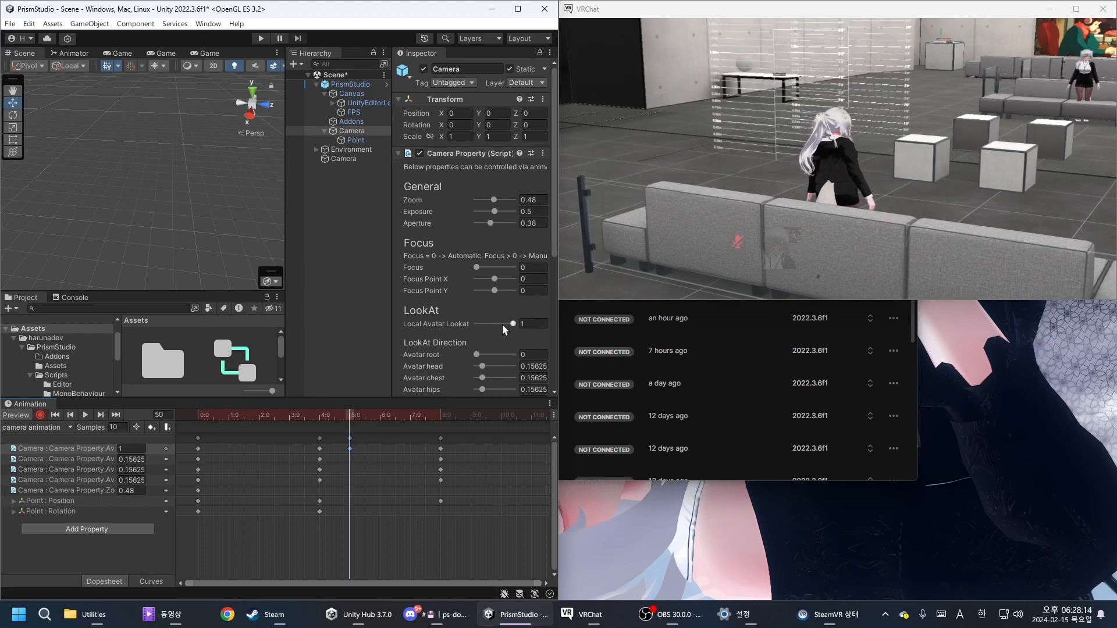
drag(503, 325, 494, 324)
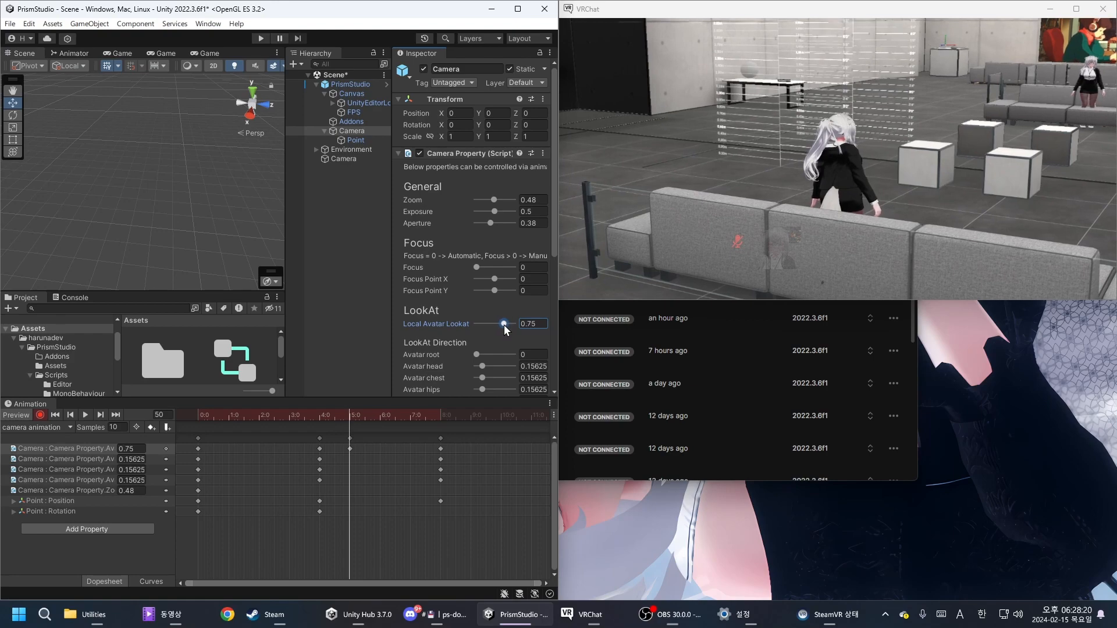
drag(356, 414, 212, 412)
drag(283, 408, 349, 422)
key(space)
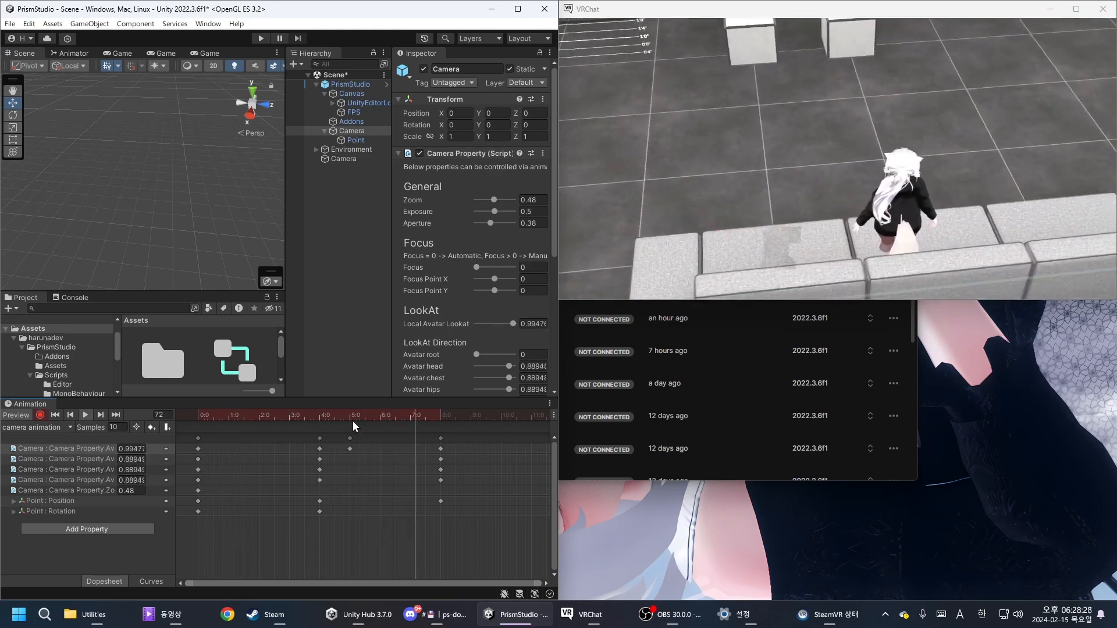
- Set the Camera's Local Avatar Lookat to 0.89 at frame 50, play the clip, and return to frame 0
mouse_move(356, 418)
mouse_down()
mouse_move(333, 414)
mouse_move(349, 414)
mouse_up()
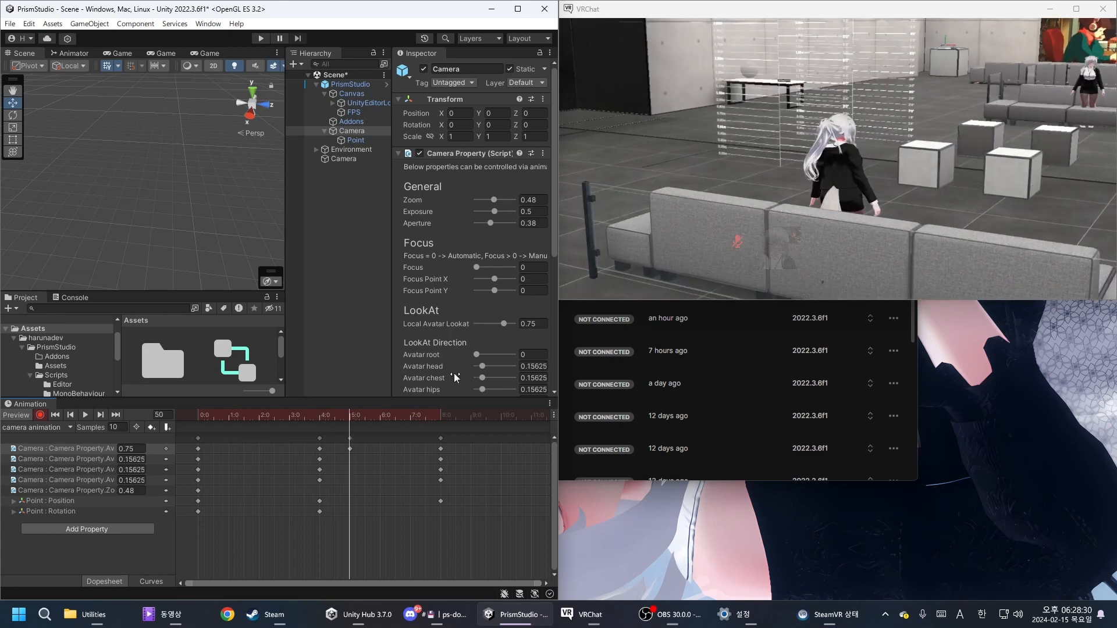
drag(501, 327, 502, 326)
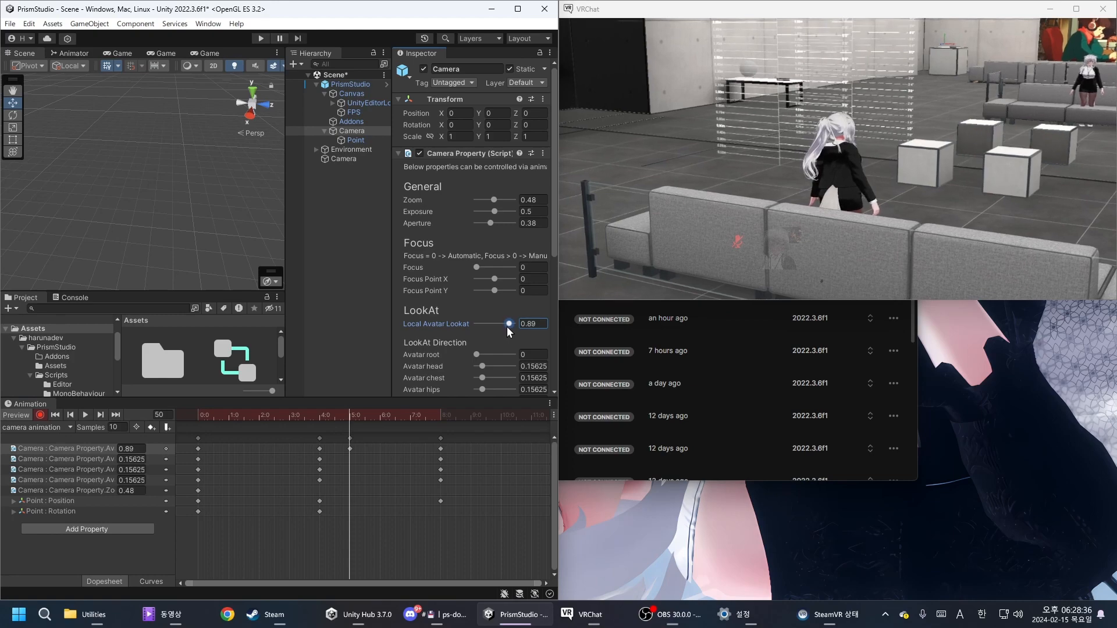
key(space)
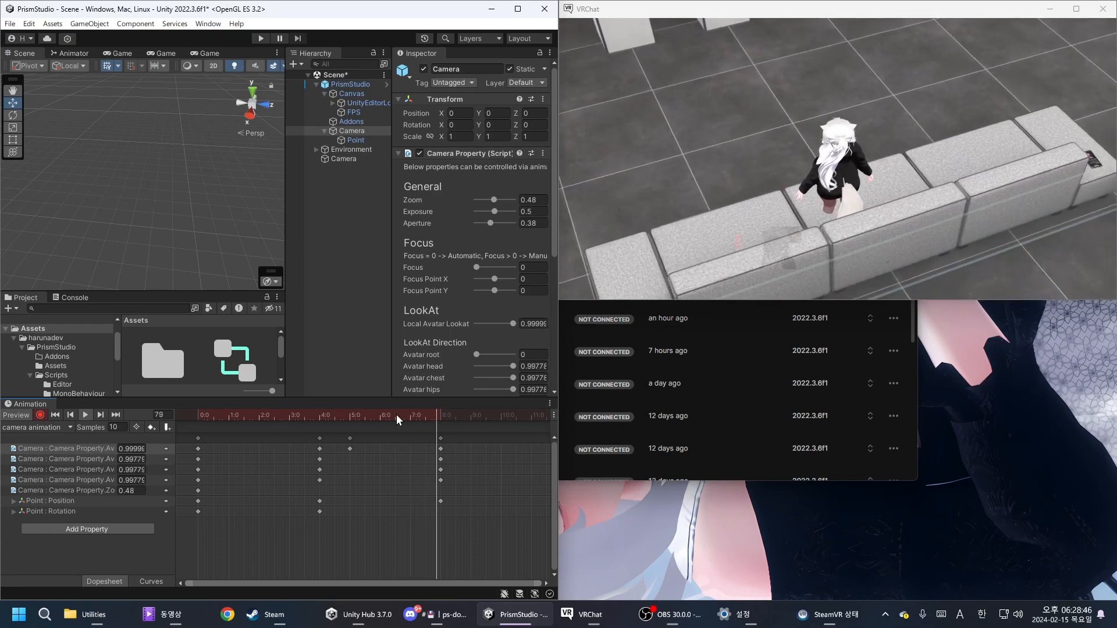
drag(438, 414, 172, 413)
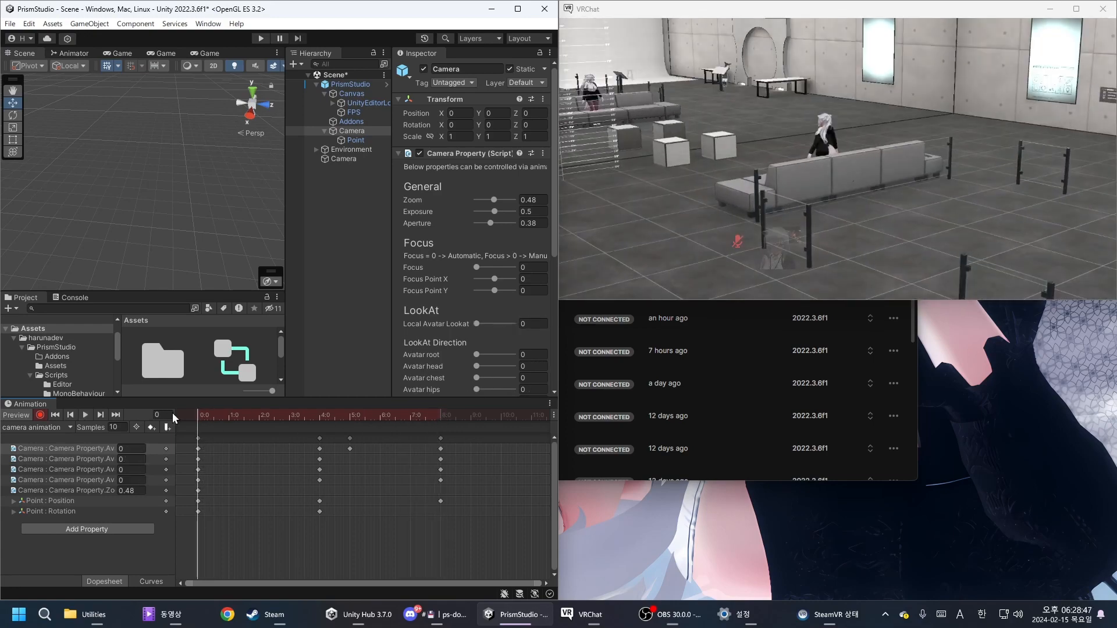
- Stop recording keyframes, enlarge the project asset area, and select the camera animation clip in Assets
click(40, 415)
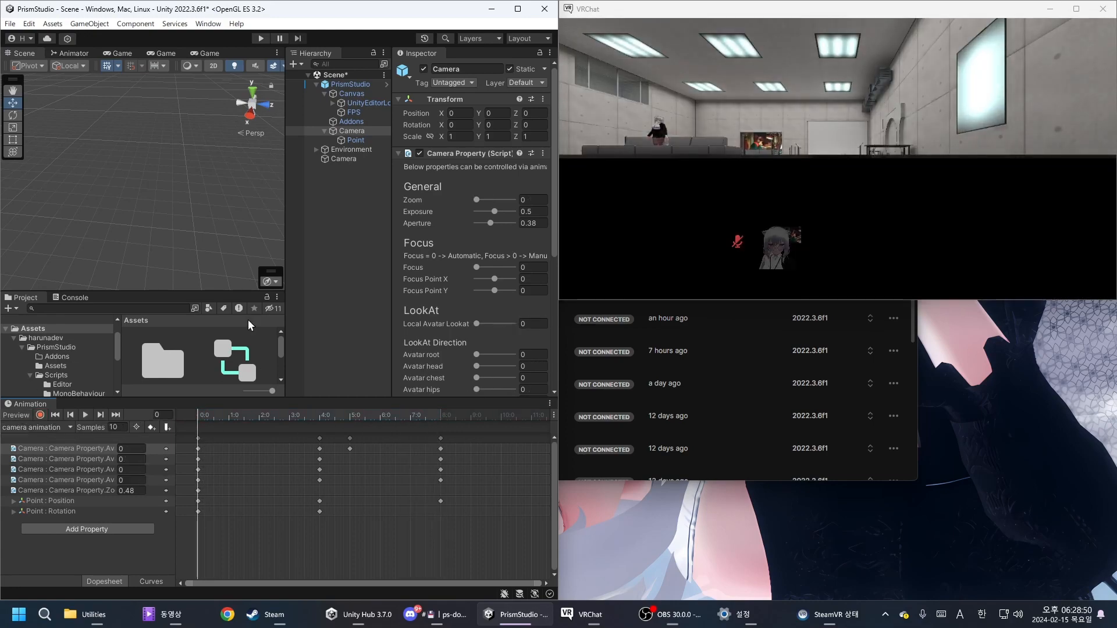
drag(241, 291, 241, 195)
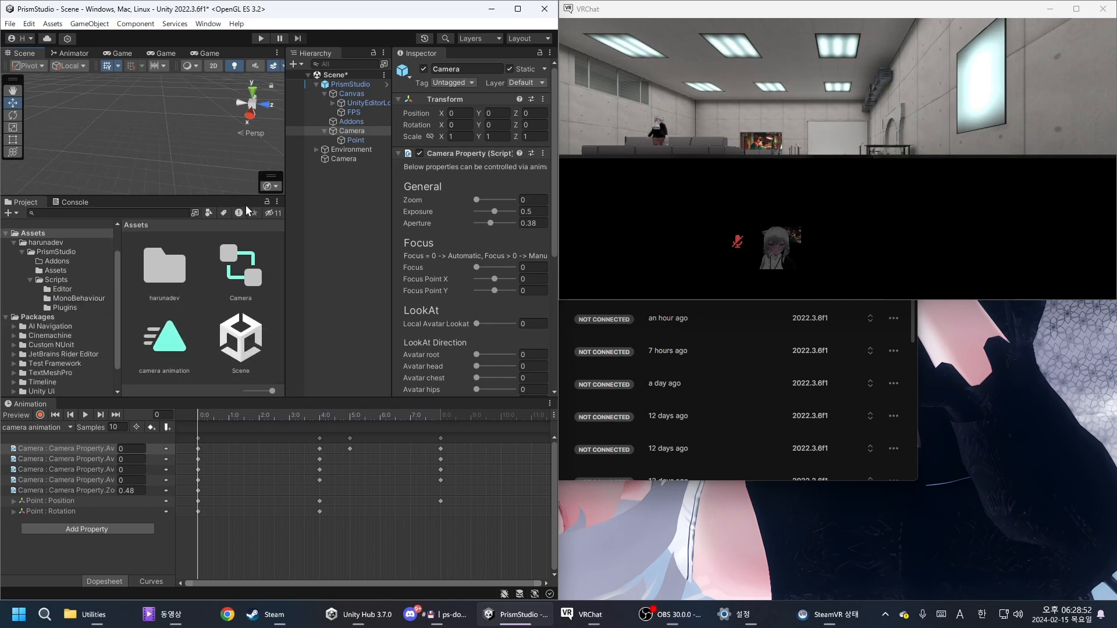
click(164, 340)
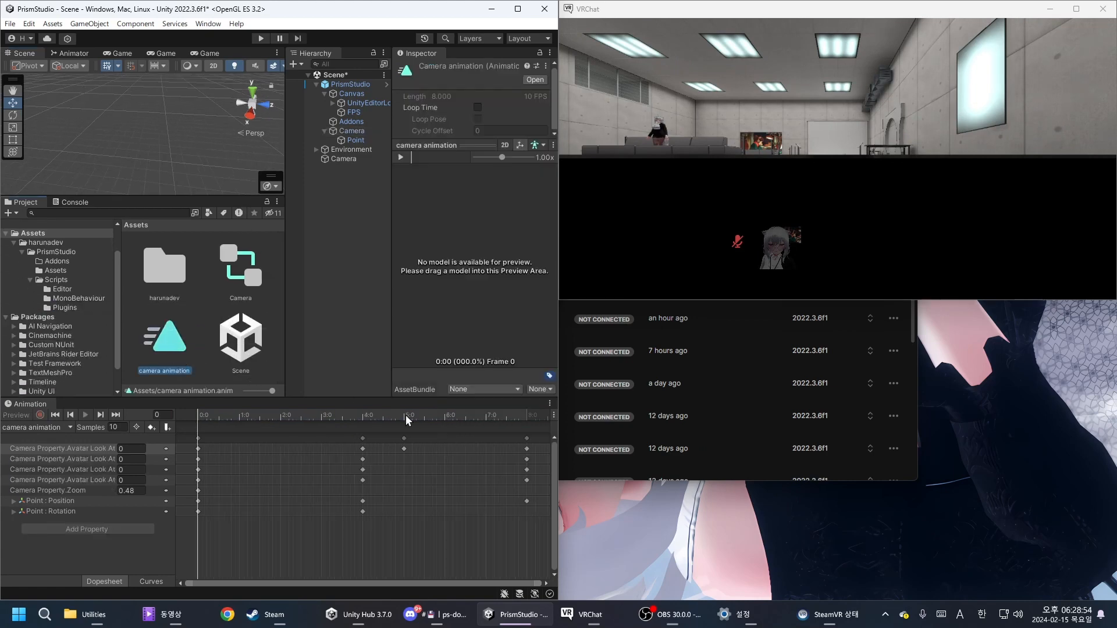
scroll(288, 409, down, 3)
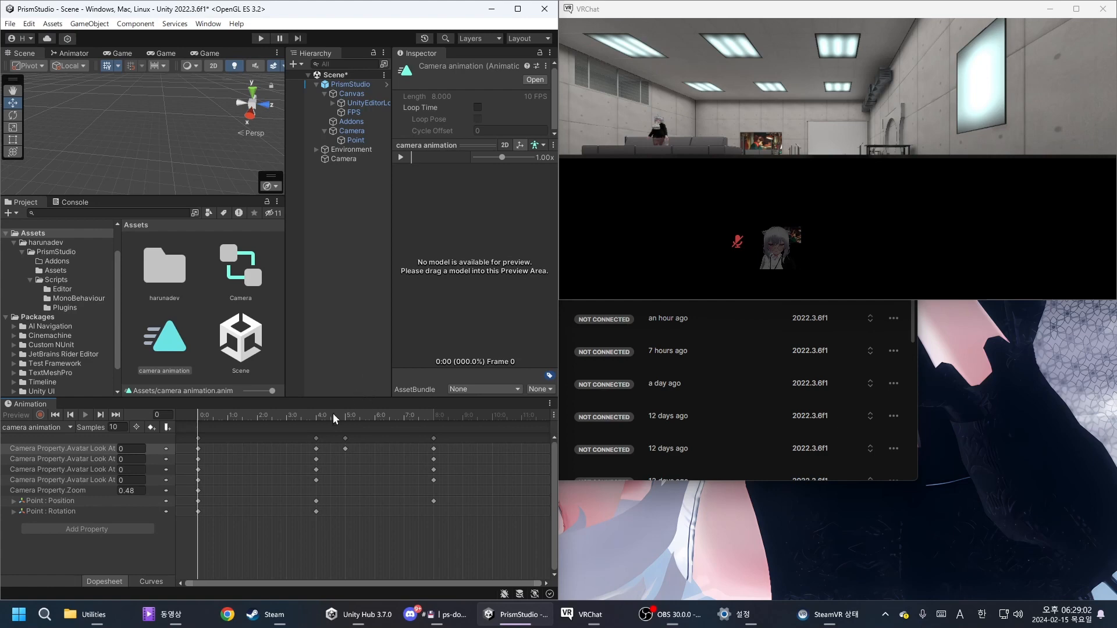
- Select the Camera object under PrismStudio and its Point child to examine their components
click(368, 132)
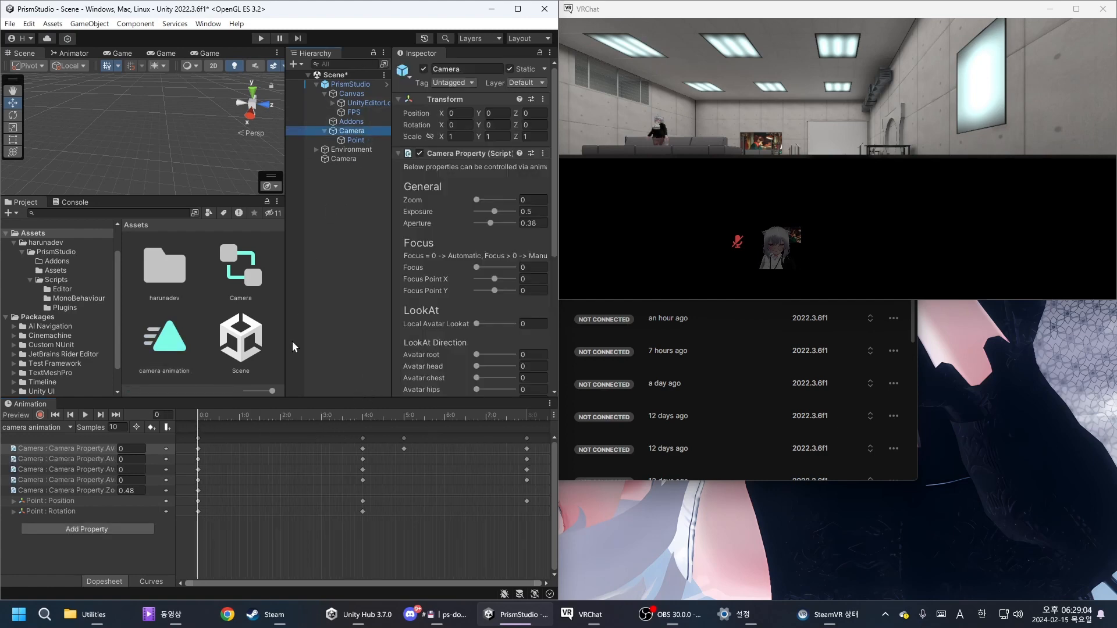
scroll(362, 501, down, 5)
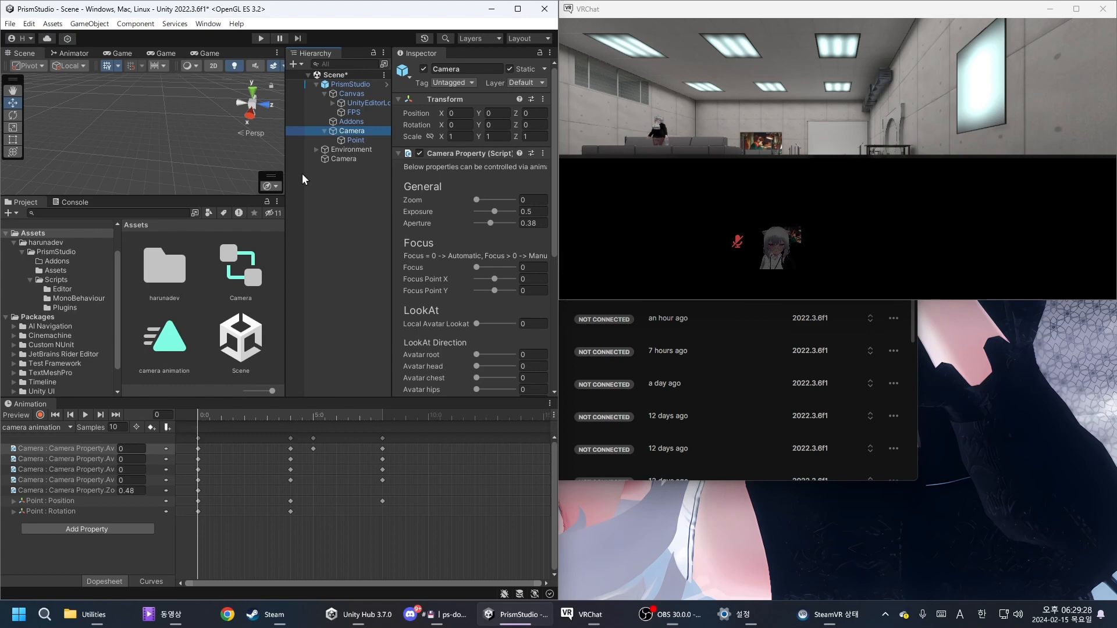
click(353, 141)
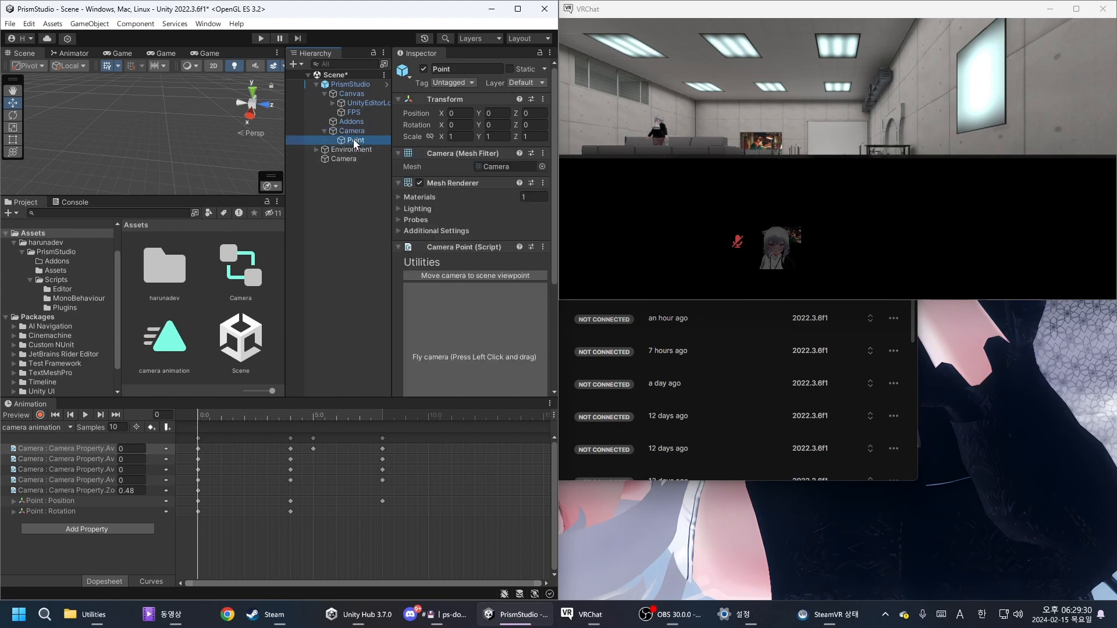
click(357, 176)
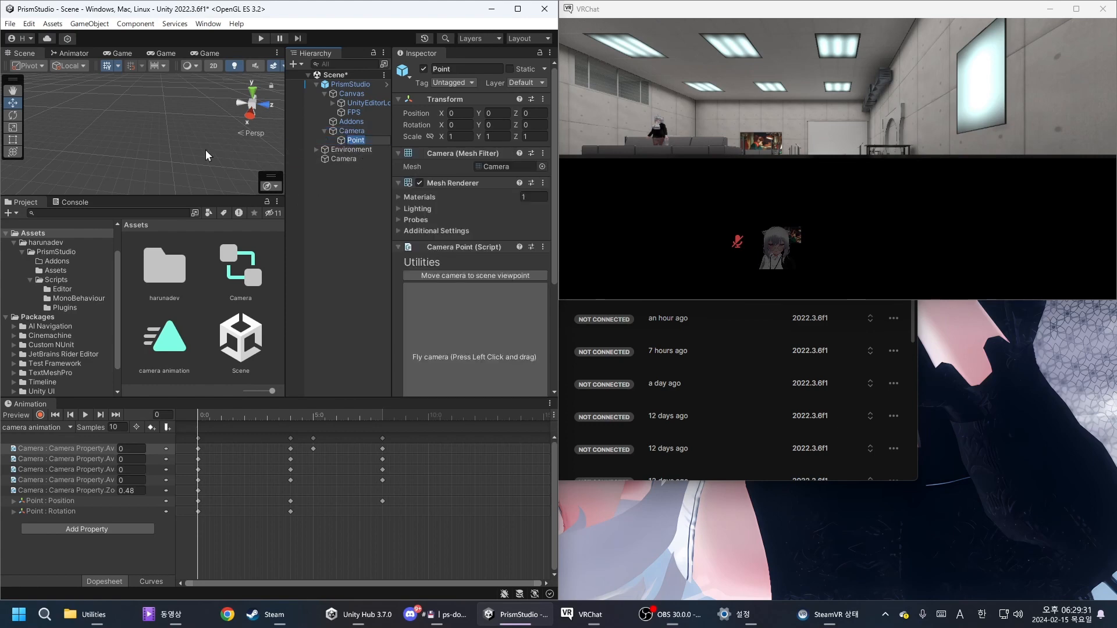
click(362, 143)
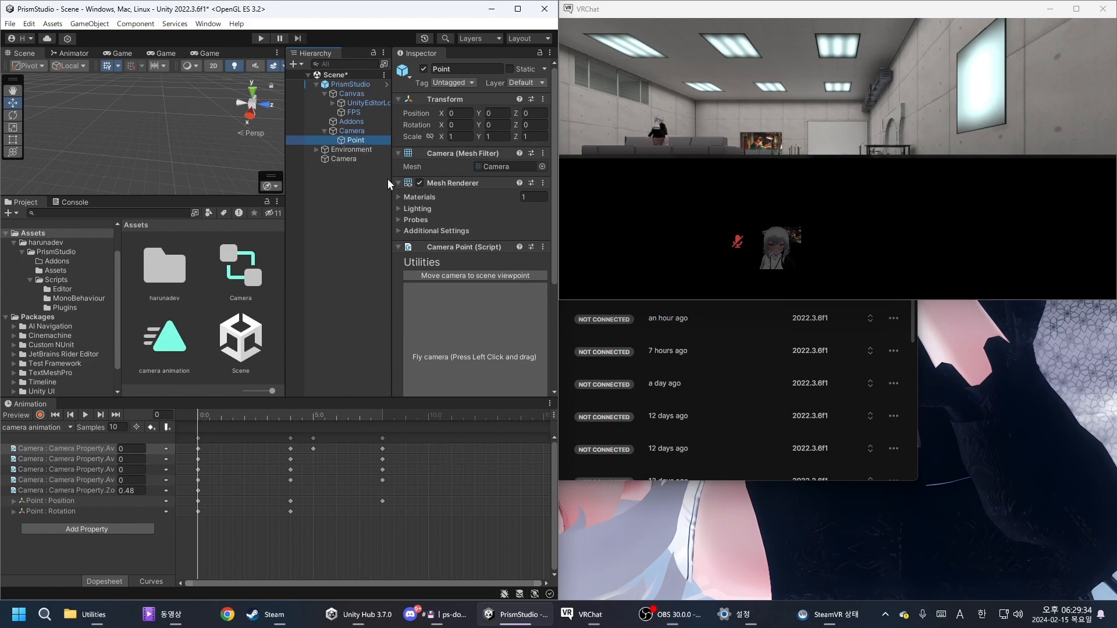
- Preview the clip at frame 0, and run the scene in Play mode to check the camera animation in VRChat
drag(213, 417, 180, 420)
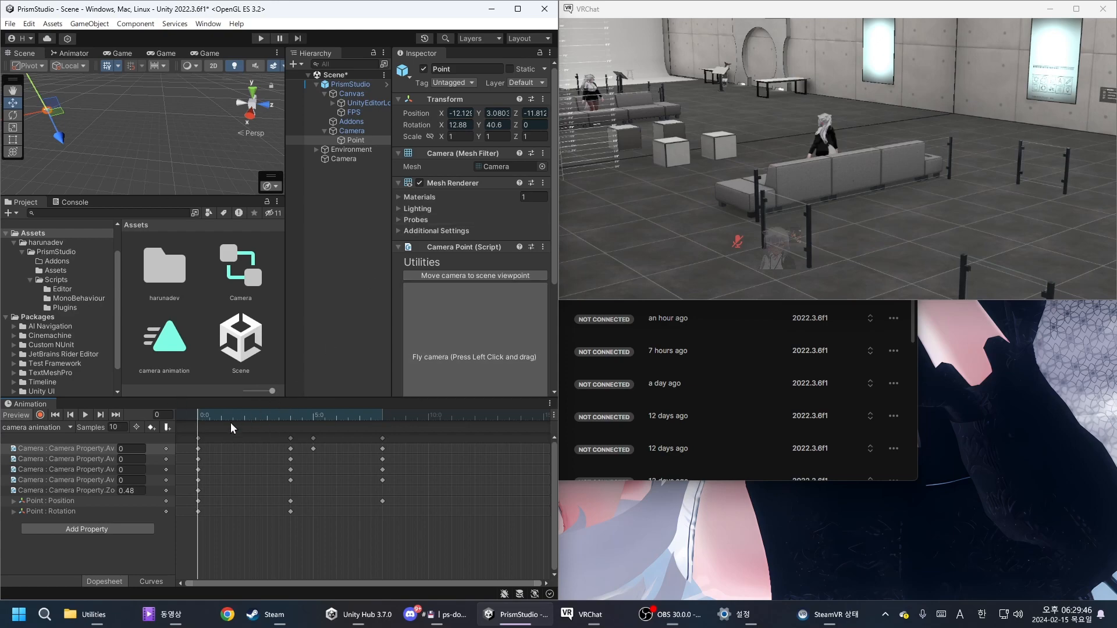
mouse_move(210, 414)
mouse_down()
mouse_move(392, 417)
mouse_move(188, 422)
mouse_move(289, 417)
mouse_move(236, 429)
mouse_move(193, 421)
mouse_up()
click(333, 267)
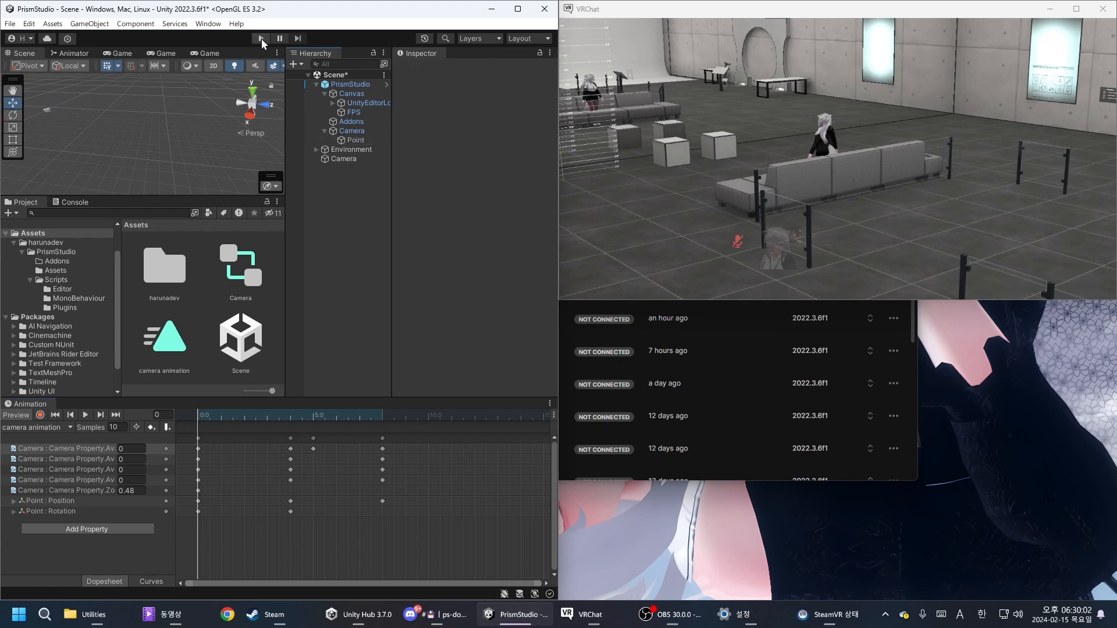
click(261, 38)
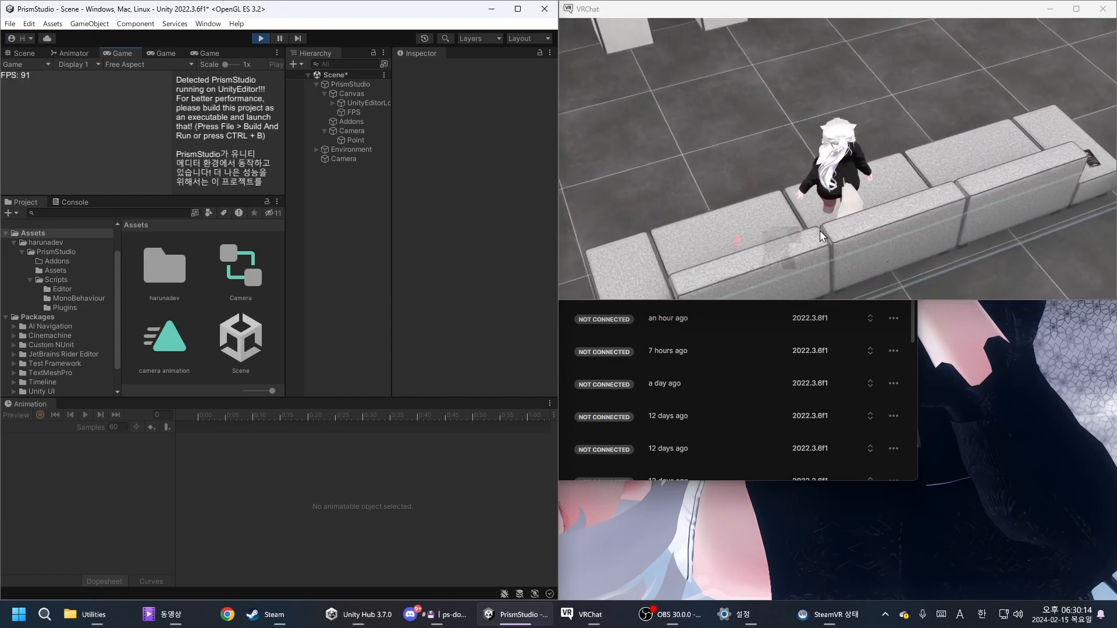
click(260, 39)
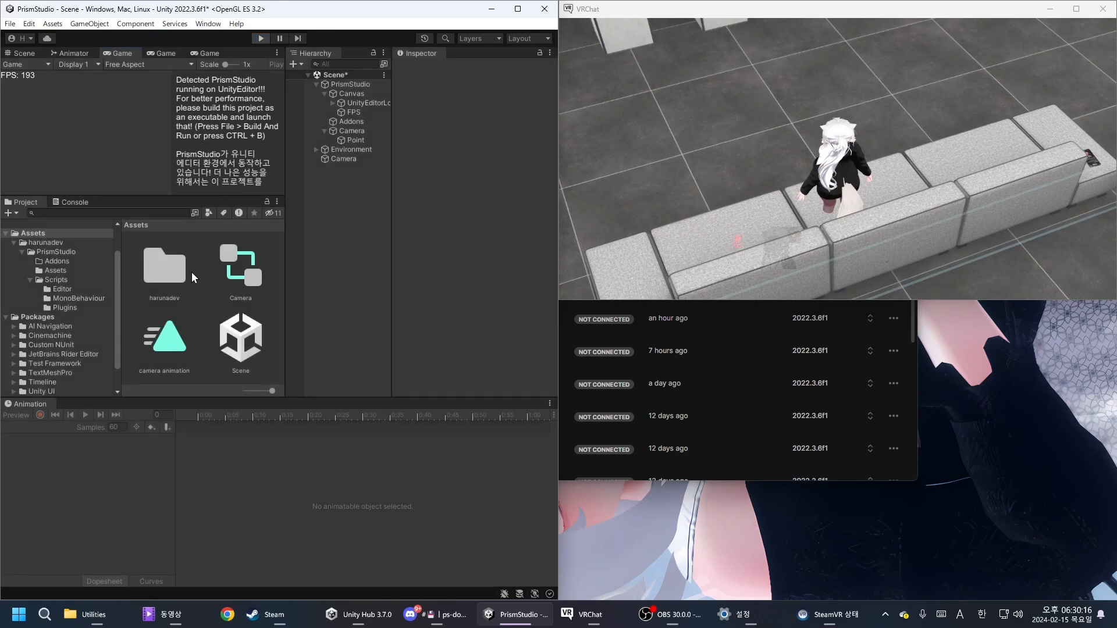
- Enable Loop Time on the camera animation clip in Assets
click(165, 337)
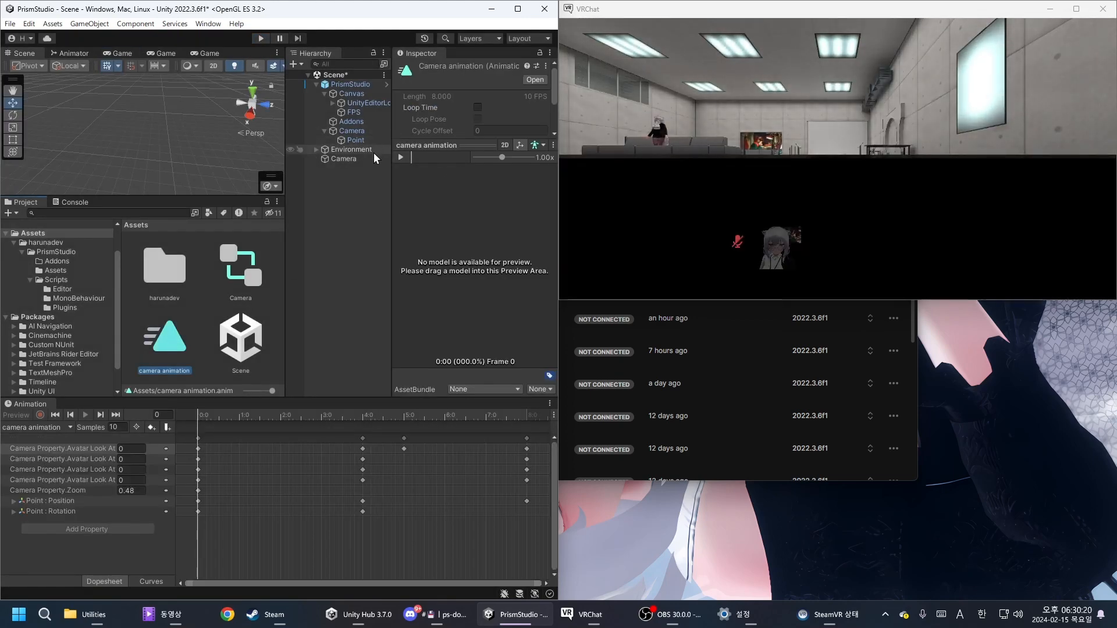
drag(471, 151, 473, 247)
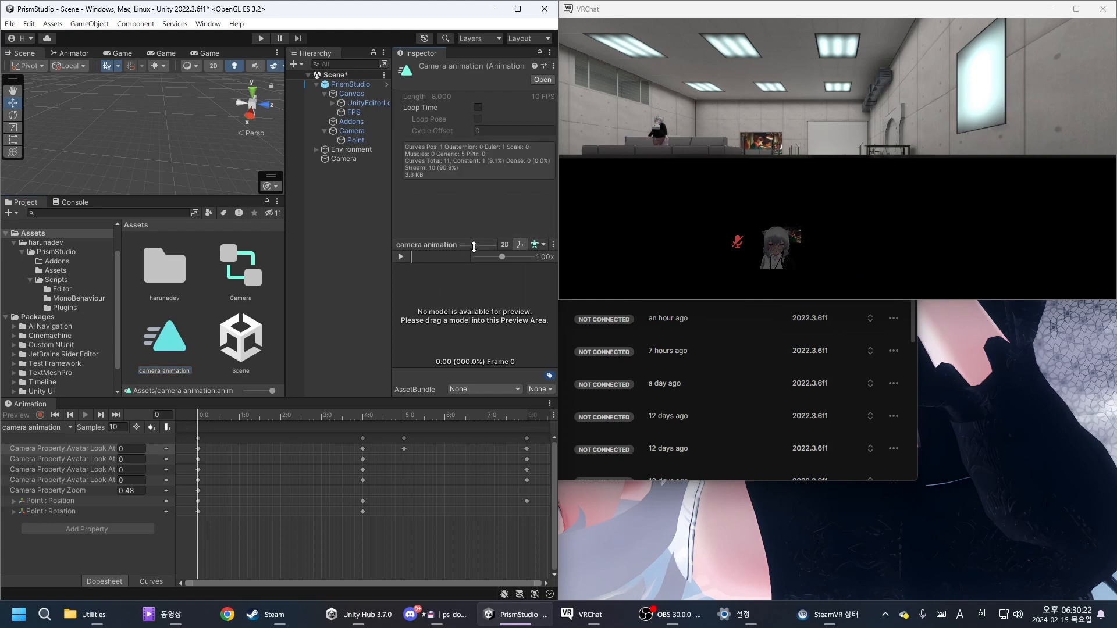
click(477, 108)
click(349, 236)
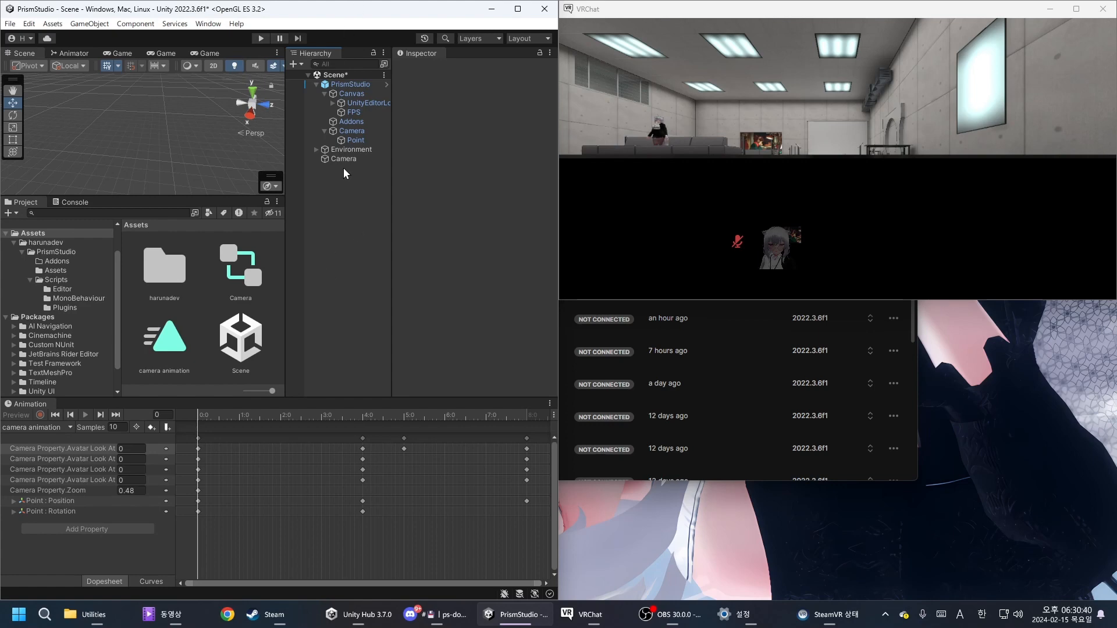
- Save the scene, and build and run the PrismStudio project as an executable
key(ctrl+s)
click(11, 24)
click(10, 24)
click(10, 24)
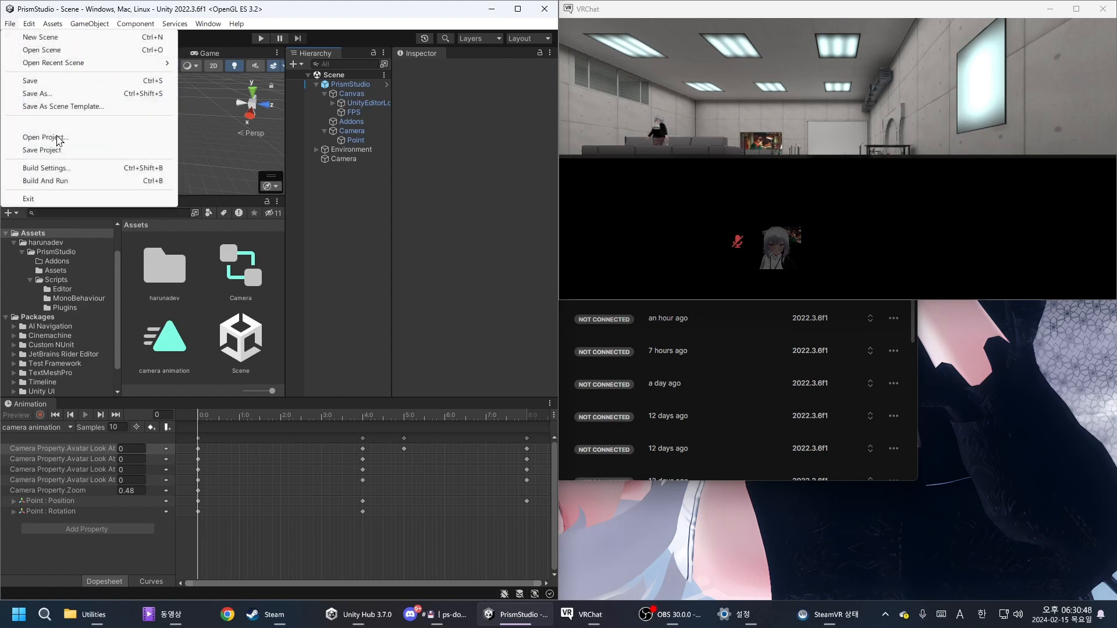
click(50, 180)
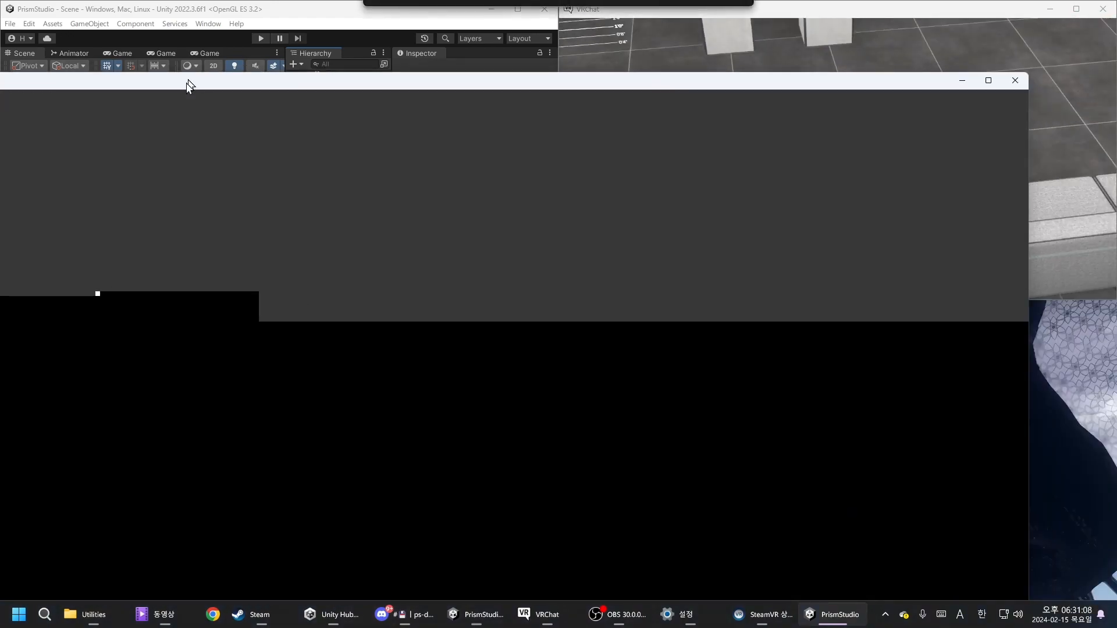
- Shrink the running PrismStudio window, place it below the VRChat window, and check playback while switching focus between windows
drag(187, 80, 384, 138)
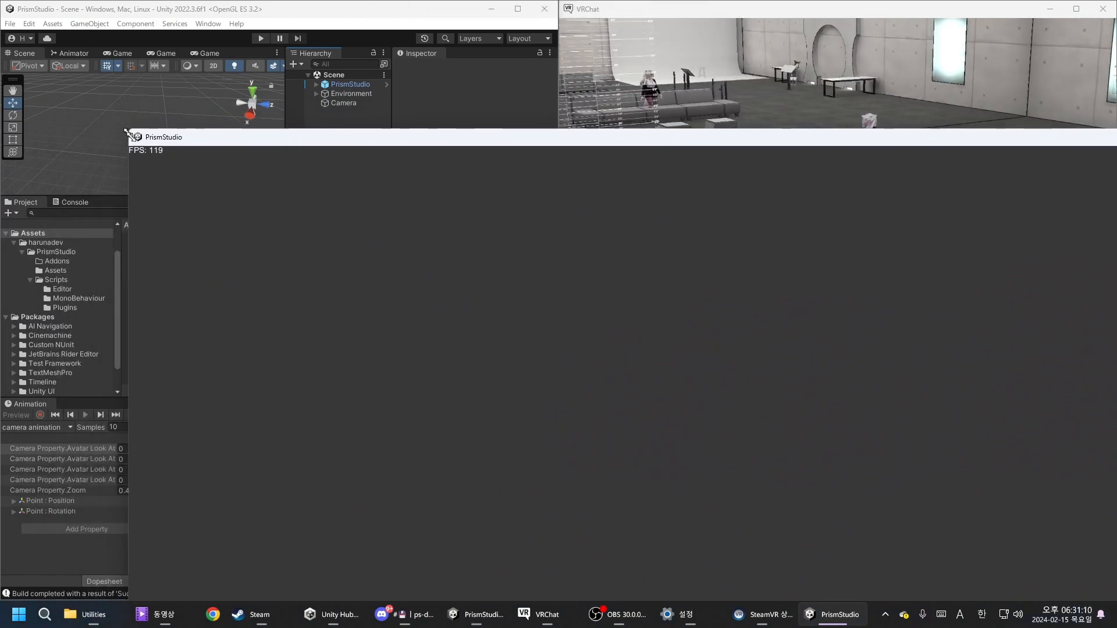
drag(127, 131, 384, 251)
drag(451, 264, 627, 314)
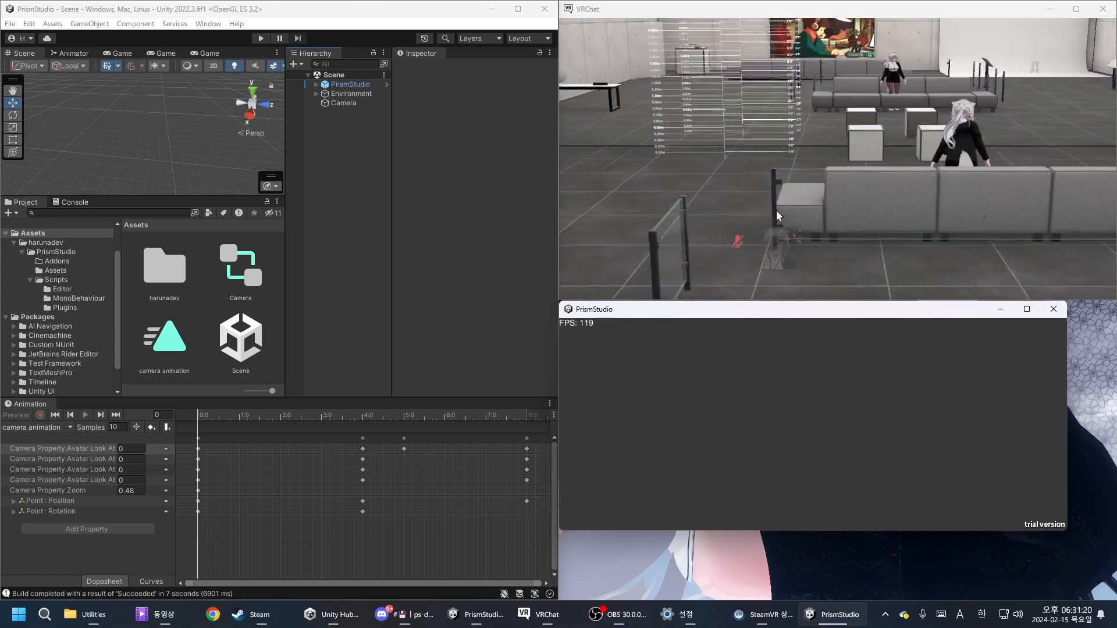
click(461, 163)
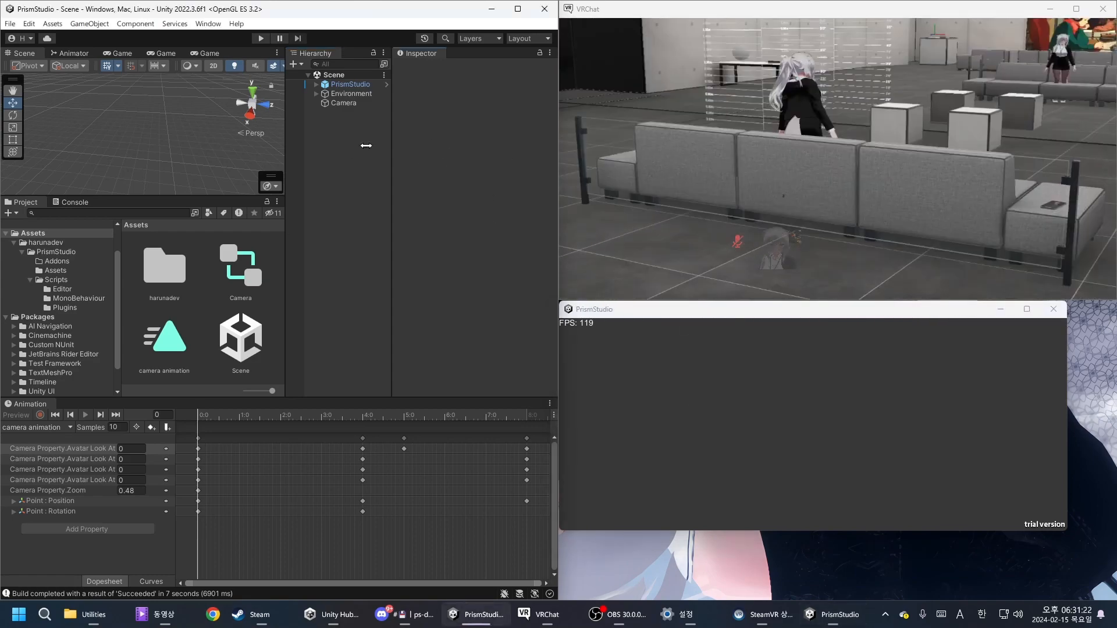
click(717, 311)
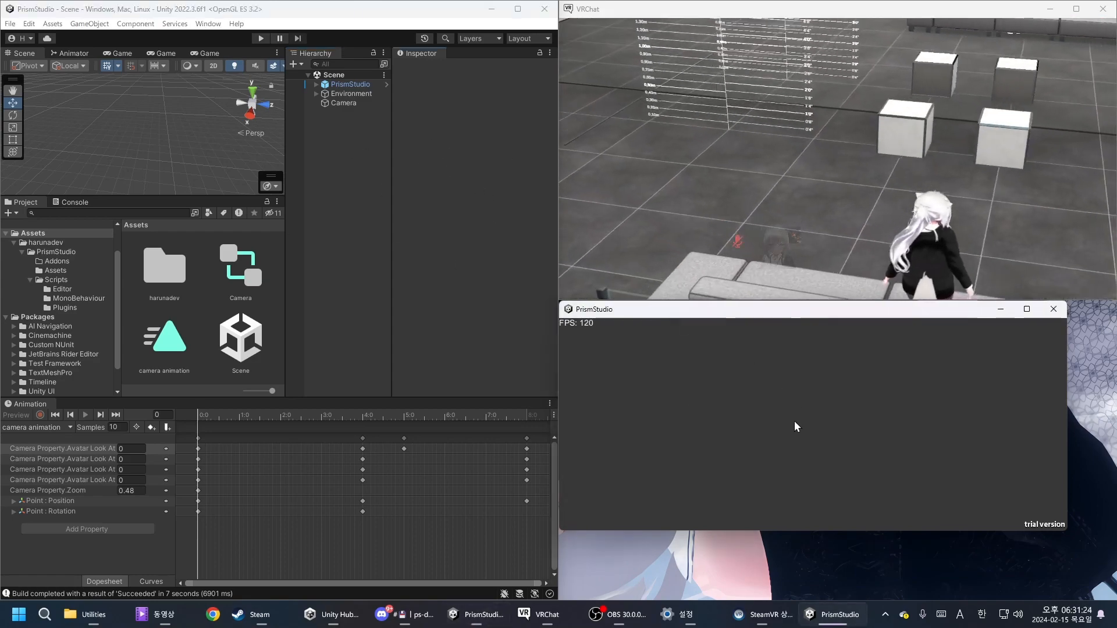